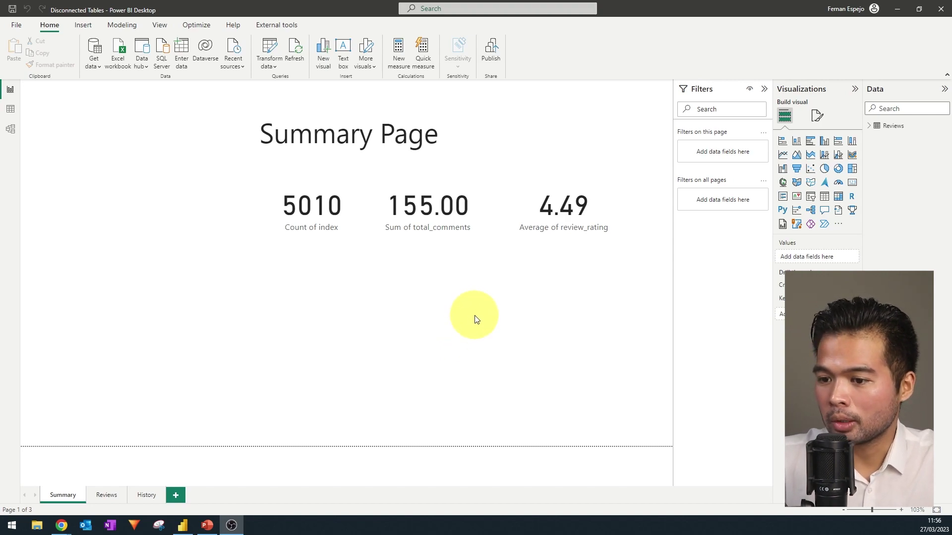
Step: Tour the Reviews, History and Summary pages, ending on the Summary page
{"action": "left_click", "coordinate": [104, 496]}
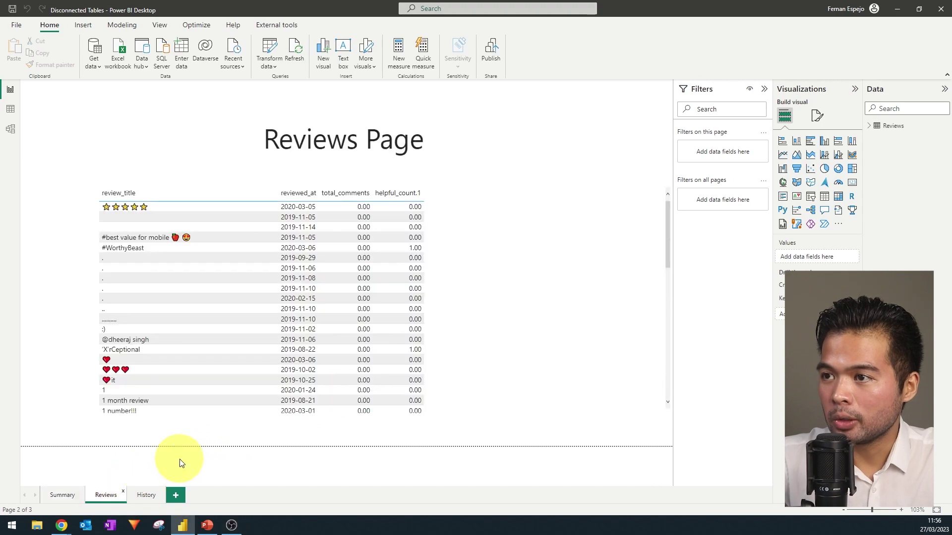
{"action": "left_click", "coordinate": [153, 495]}
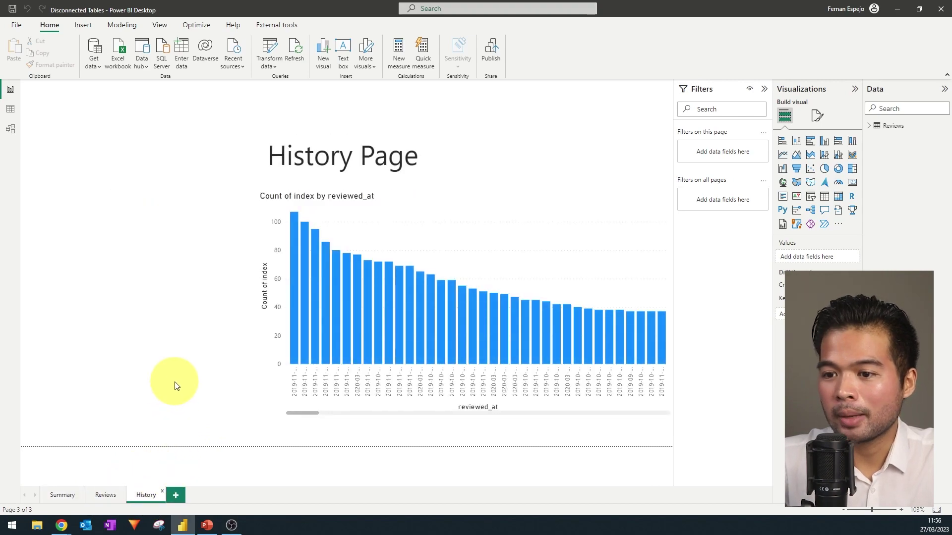
{"action": "left_click", "coordinate": [55, 494]}
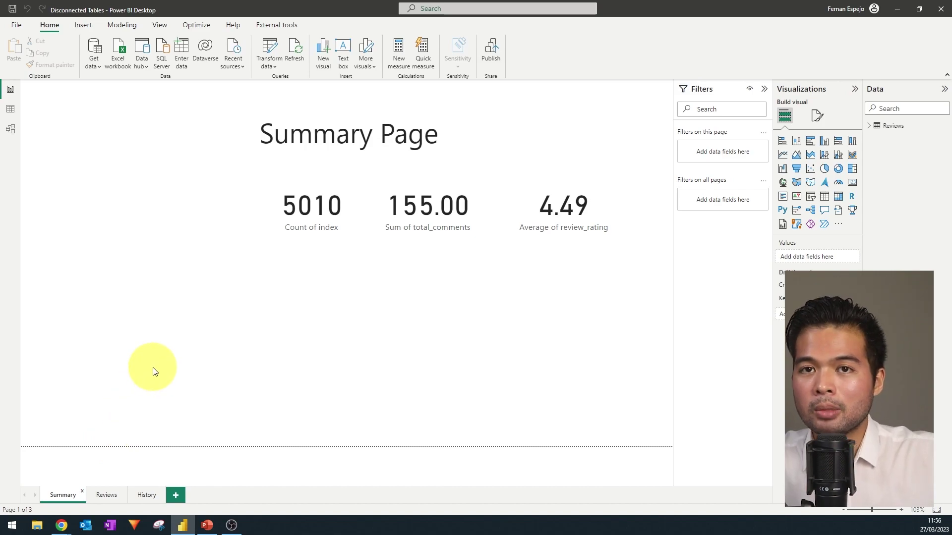
{"action": "left_click", "coordinate": [108, 497]}
{"action": "left_click", "coordinate": [144, 498]}
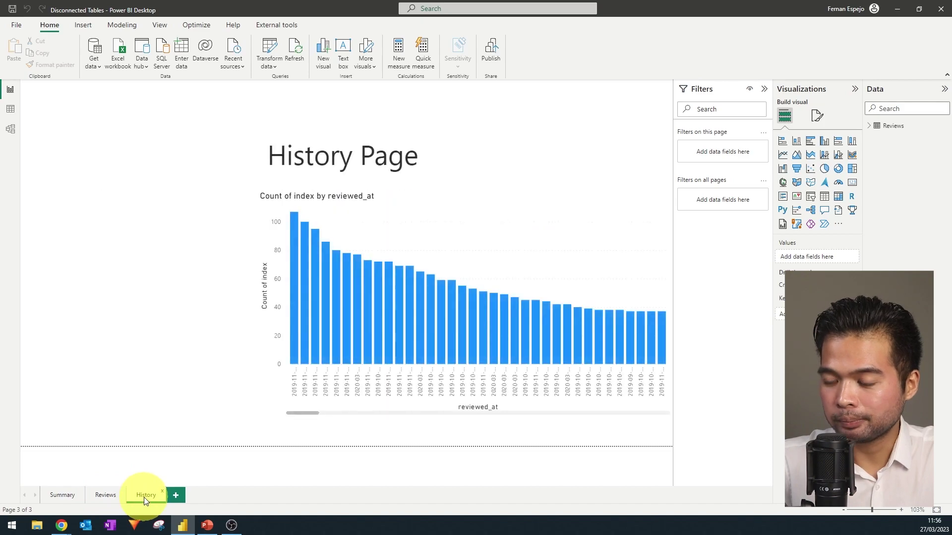
{"action": "left_click", "coordinate": [103, 499]}
{"action": "left_click", "coordinate": [69, 497]}
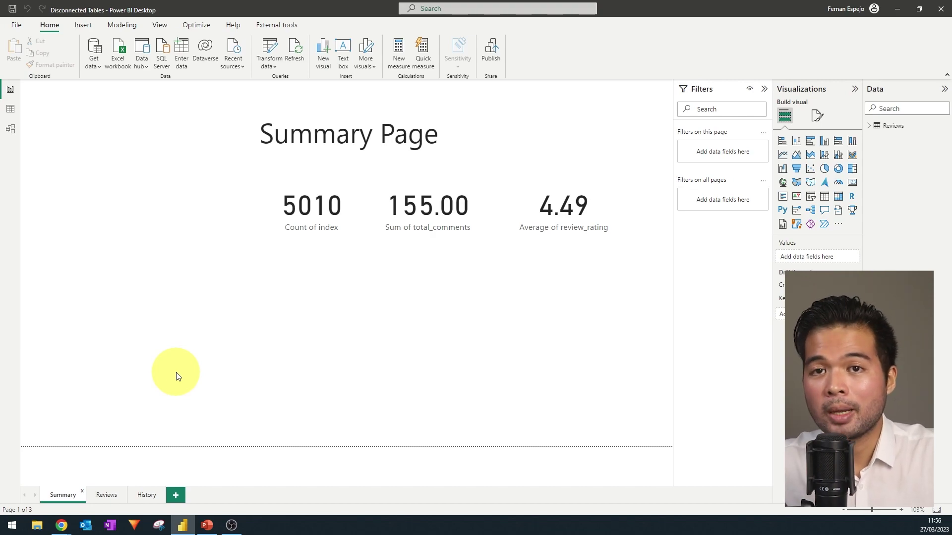
Step: Start a manually entered table named Pages with its first column renamed Pages
{"action": "left_click", "coordinate": [182, 55]}
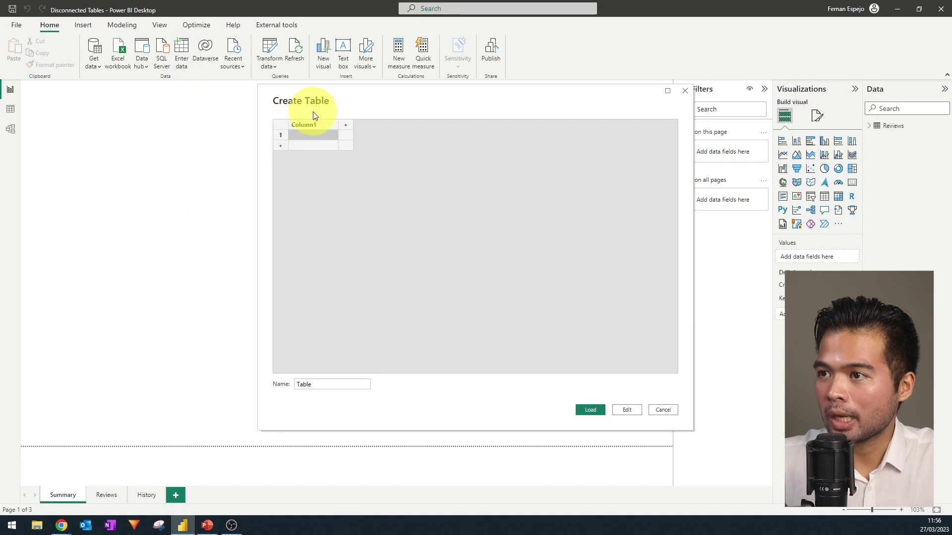
{"action": "left_click_drag", "start_coordinate": [315, 117], "coordinate": [361, 109]}
{"action": "left_click", "coordinate": [355, 393]}
{"action": "left_click_drag", "start_coordinate": [355, 397], "coordinate": [303, 400]}
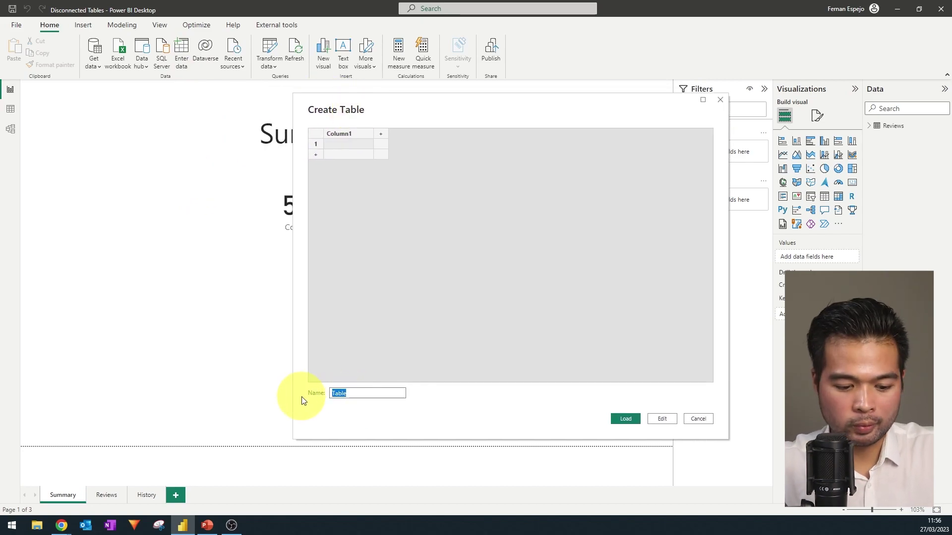
{"action": "key", "text": "BackSpace"}
{"action": "type", "text": "Pages"}
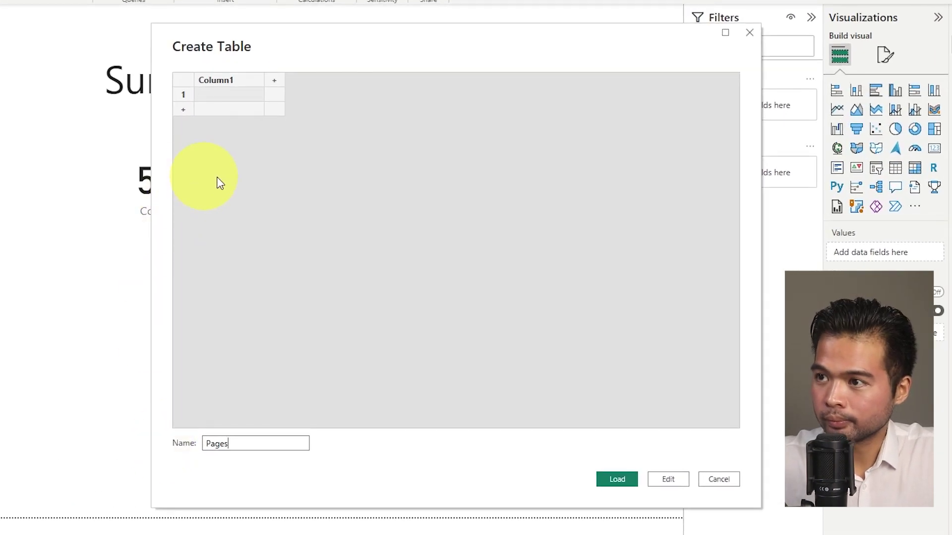
{"action": "double_click", "coordinate": [234, 83]}
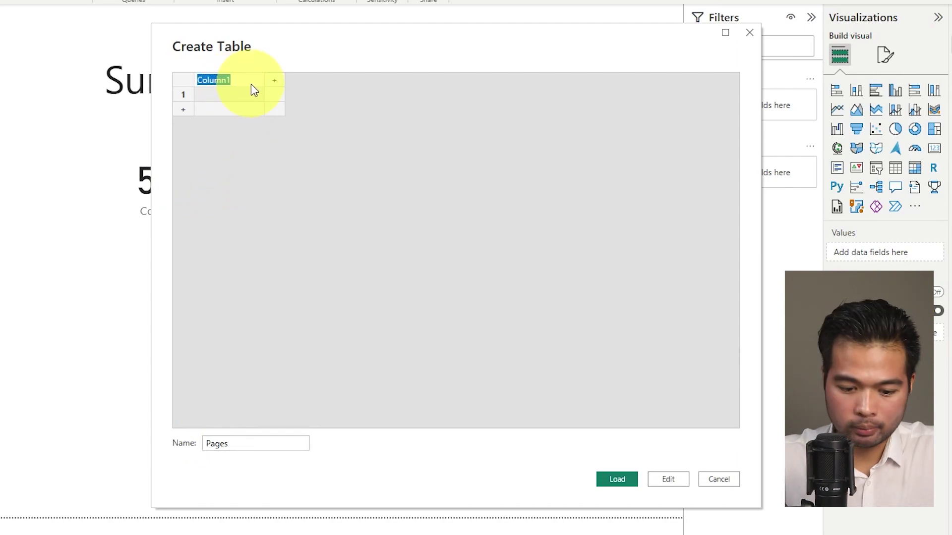
{"action": "type", "text": "Pages"}
{"action": "left_click", "coordinate": [253, 97]}
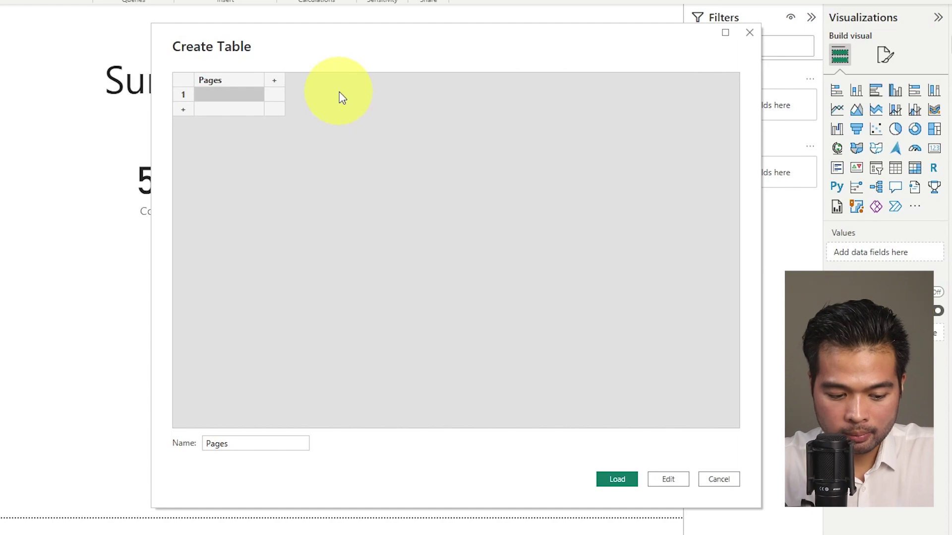
Step: Enter Summary, Reviews and History as the three rows of the Pages column
{"action": "type", "text": "Summar"}
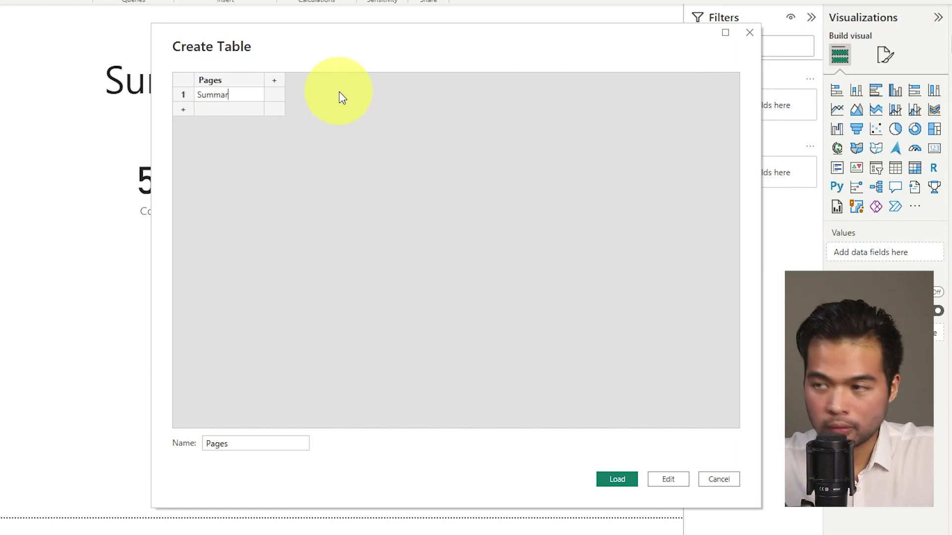
{"action": "type", "text": "y"}
{"action": "left_click", "coordinate": [272, 149]}
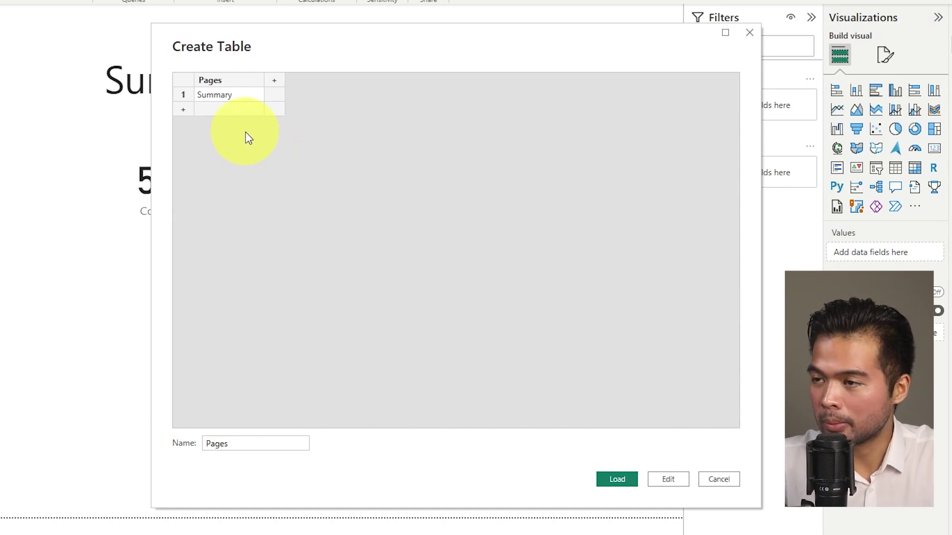
{"action": "left_click", "coordinate": [235, 109]}
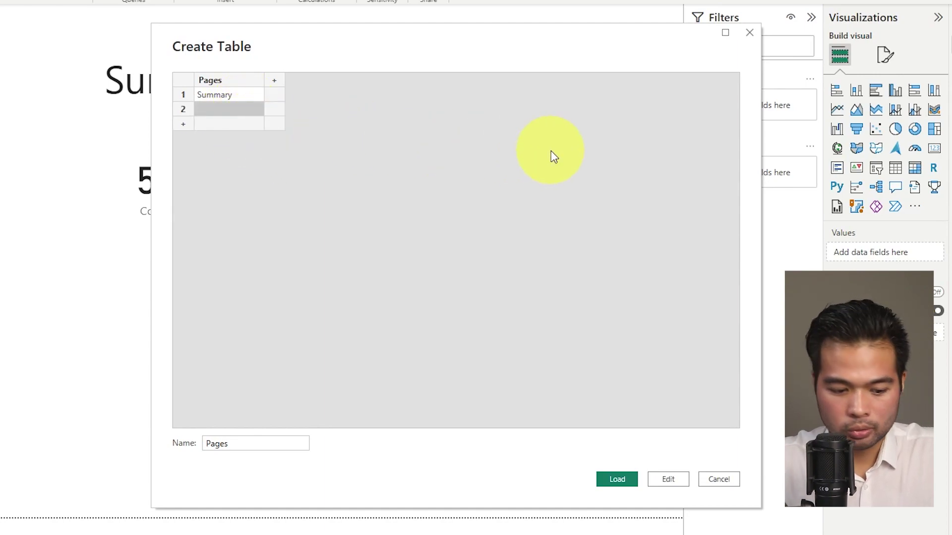
{"action": "type", "text": "REv"}
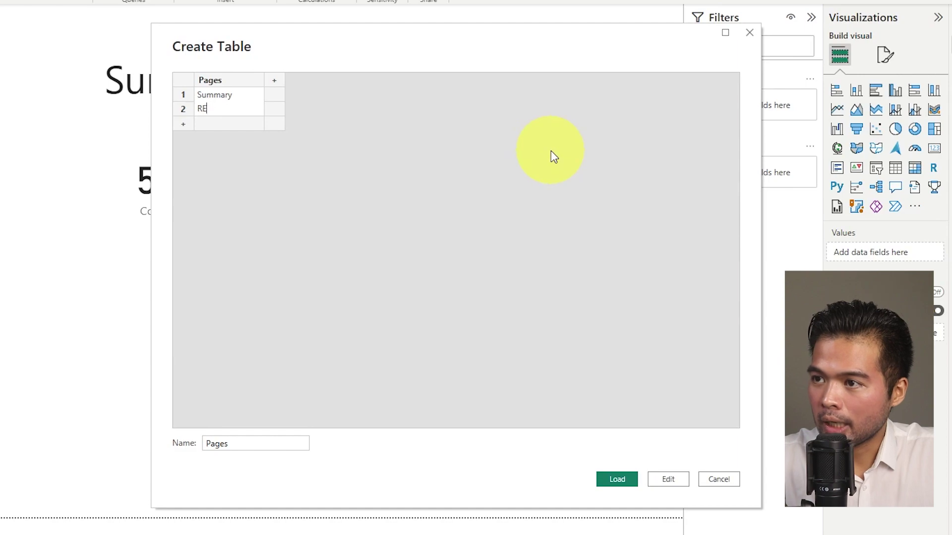
{"action": "key", "text": "BackSpace"}
{"action": "type", "text": "eviews"}
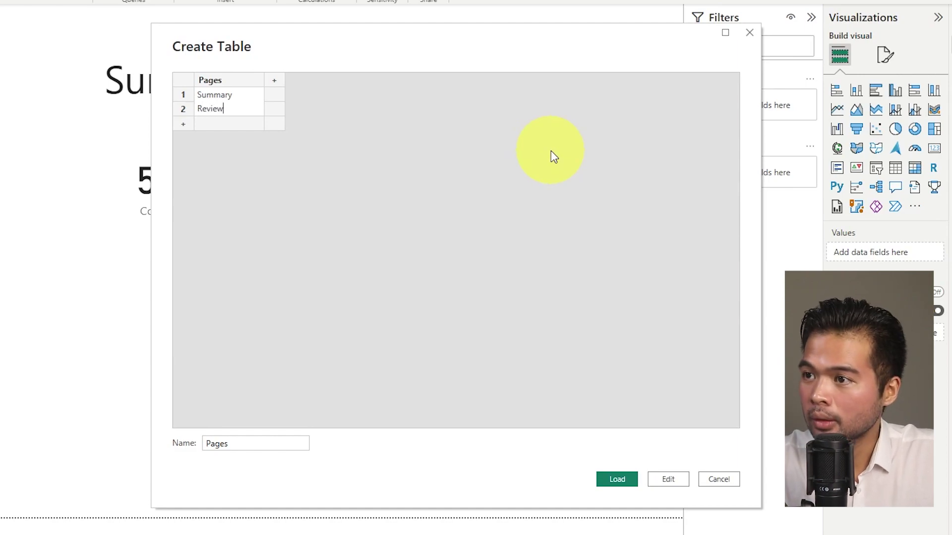
{"action": "left_click", "coordinate": [236, 124]}
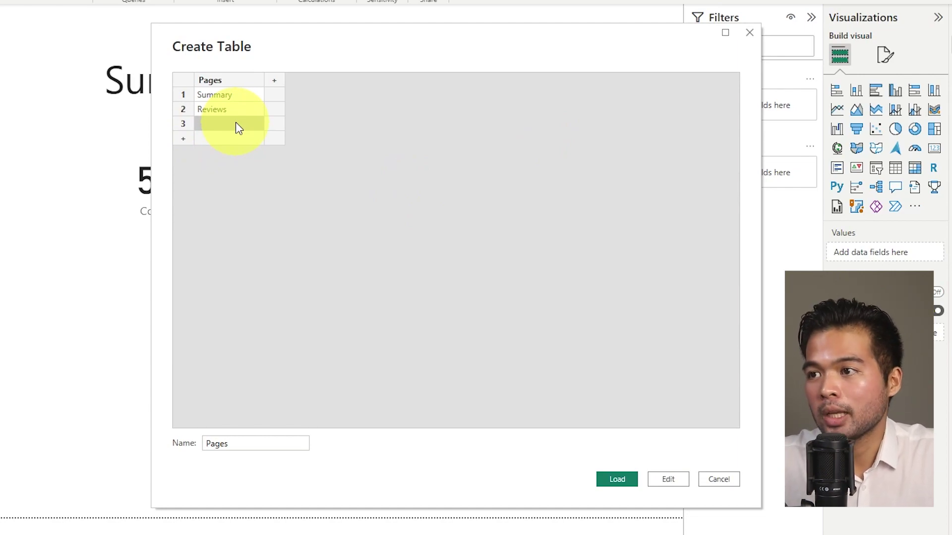
{"action": "type", "text": "Histor"}
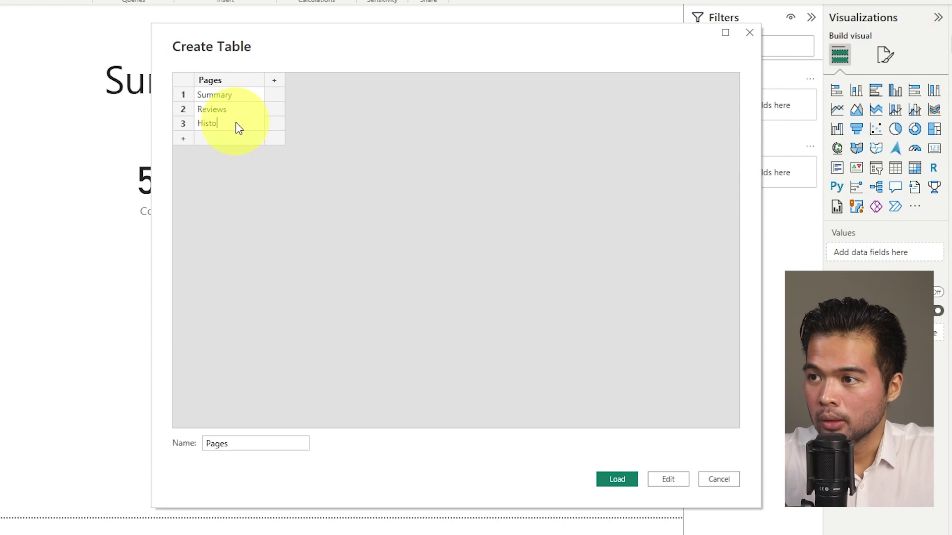
{"action": "type", "text": "y"}
{"action": "left_click", "coordinate": [254, 202]}
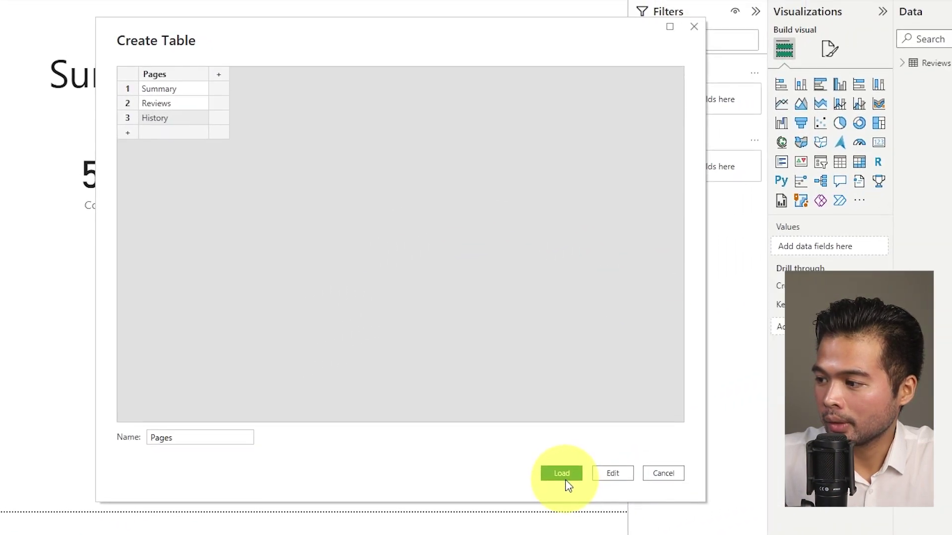
Step: Load the Pages table, move it away from Reviews in Model view, and confirm it has no relationships
{"action": "left_click", "coordinate": [562, 473]}
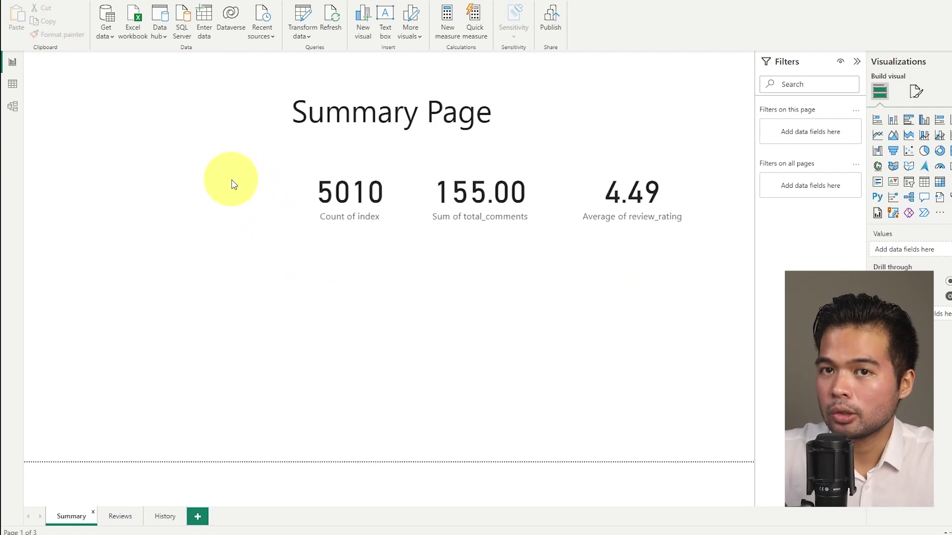
{"action": "left_click", "coordinate": [21, 109]}
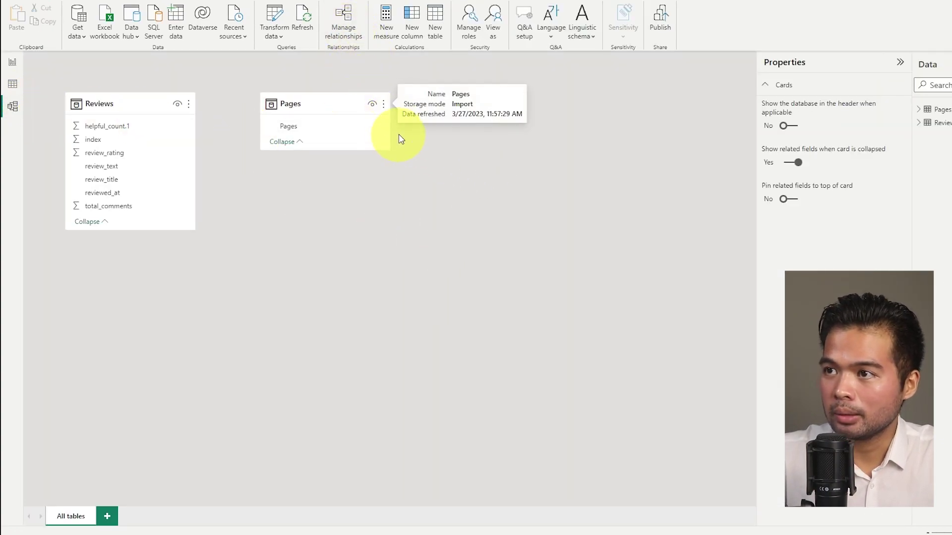
{"action": "left_click_drag", "start_coordinate": [345, 105], "coordinate": [370, 135]}
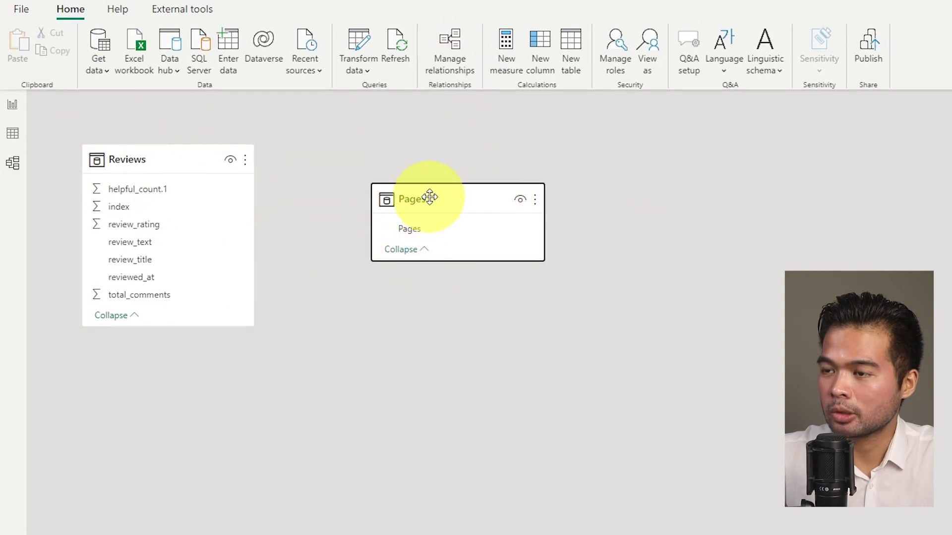
{"action": "left_click_drag", "start_coordinate": [430, 195], "coordinate": [476, 232]}
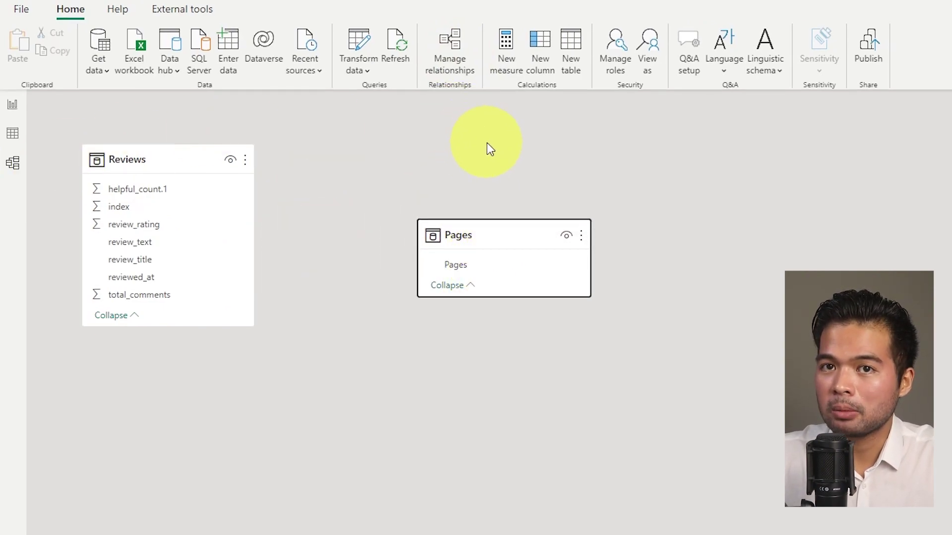
{"action": "left_click", "coordinate": [458, 53]}
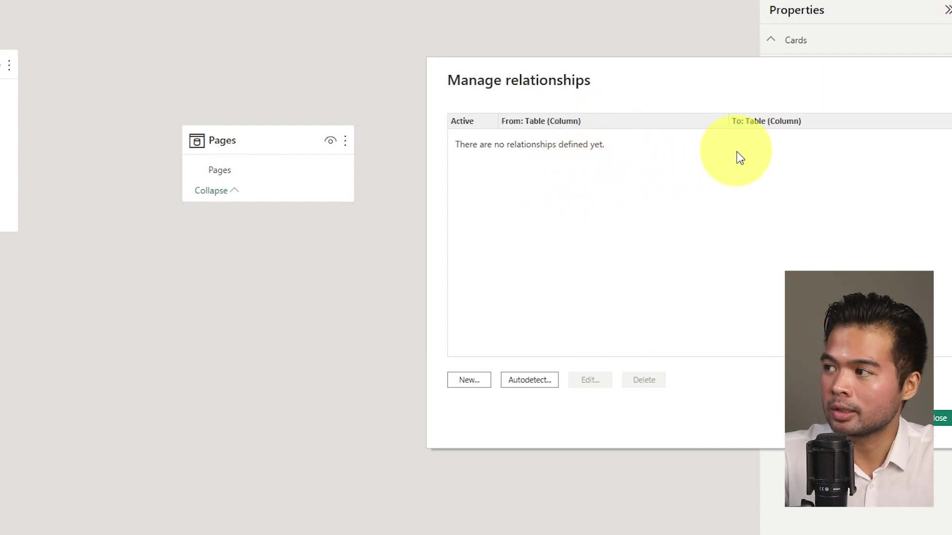
Step: Back in Report view, add the Pages field to the Summary page as a slicer
{"action": "left_click", "coordinate": [945, 55]}
{"action": "left_click", "coordinate": [13, 132]}
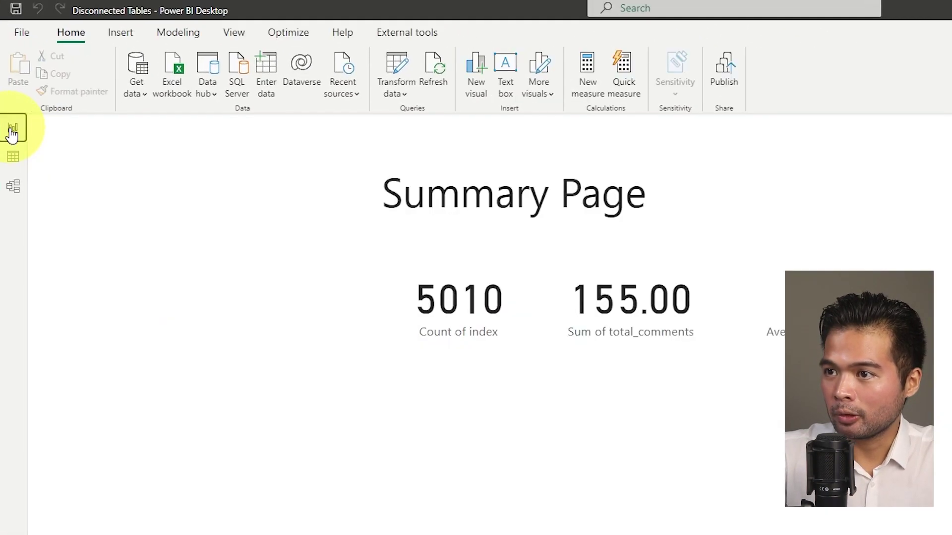
{"action": "left_click", "coordinate": [847, 149]}
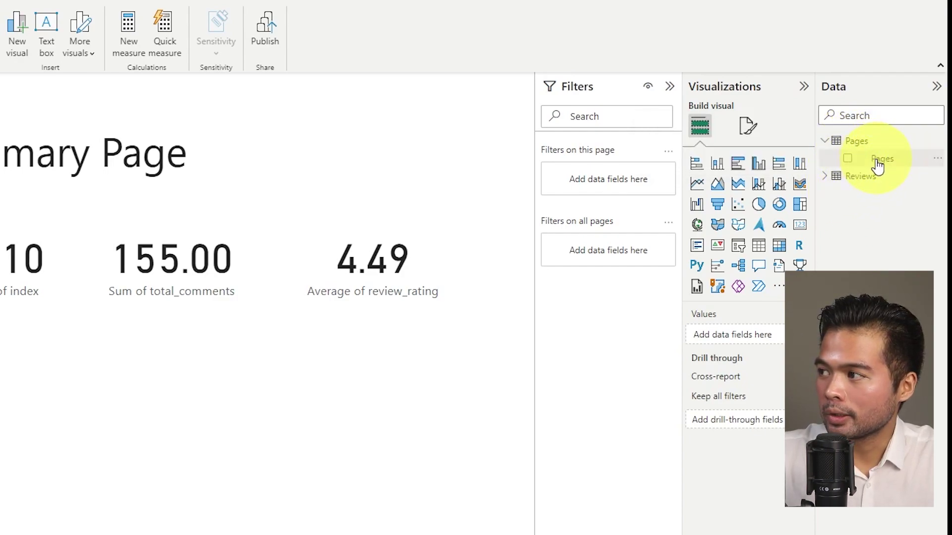
{"action": "left_click_drag", "start_coordinate": [877, 164], "coordinate": [372, 187]}
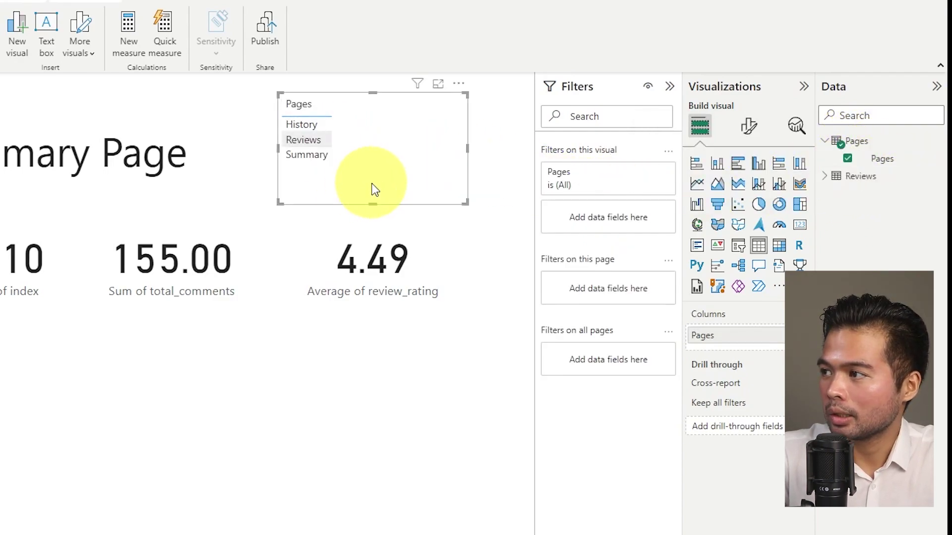
{"action": "left_click", "coordinate": [737, 246]}
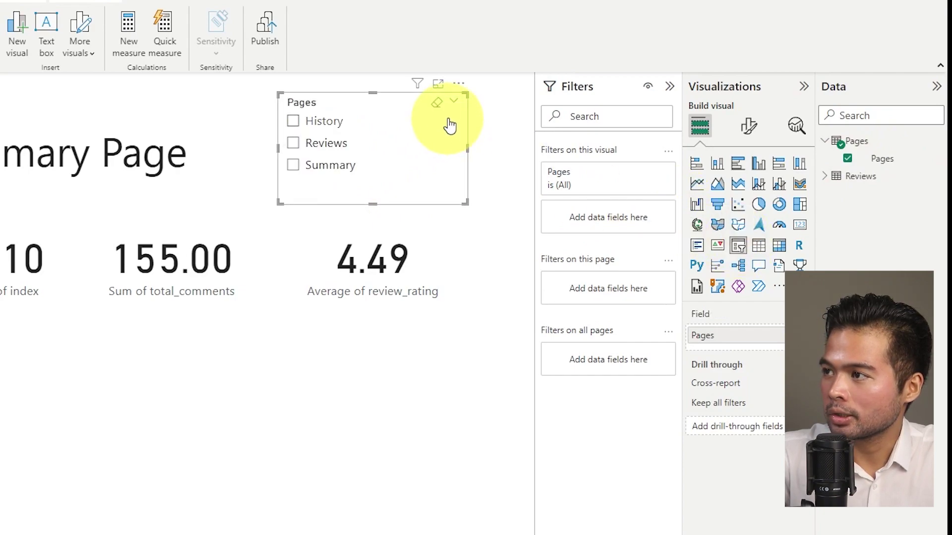
Step: Make the Pages slicer a single-select dropdown showing History and shrink it to fit
{"action": "left_click", "coordinate": [750, 127]}
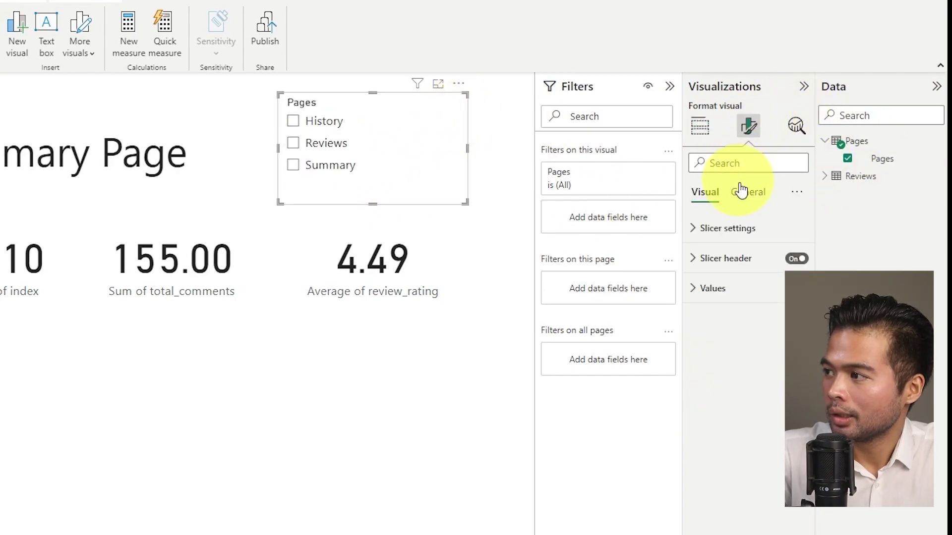
{"action": "left_click", "coordinate": [745, 227]}
{"action": "left_click", "coordinate": [739, 301]}
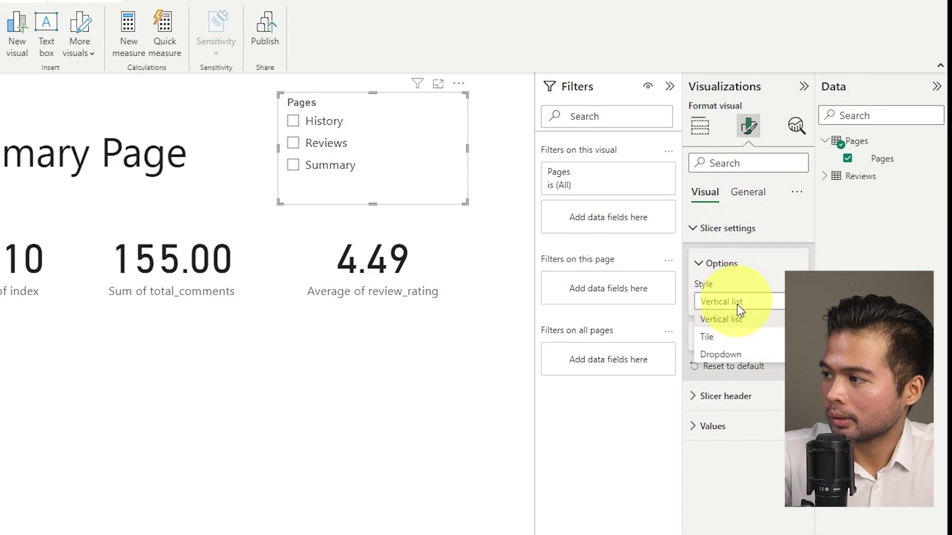
{"action": "left_click", "coordinate": [734, 353]}
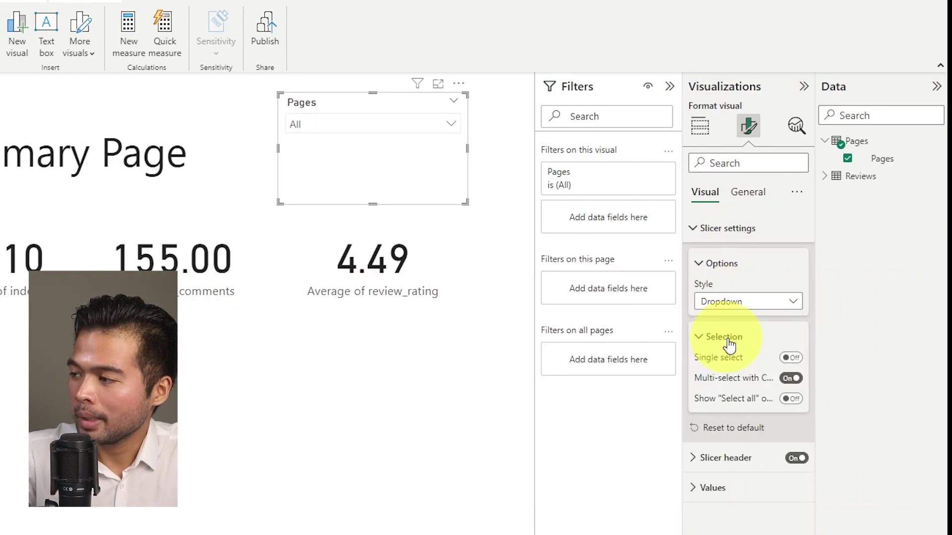
{"action": "left_click", "coordinate": [790, 357]}
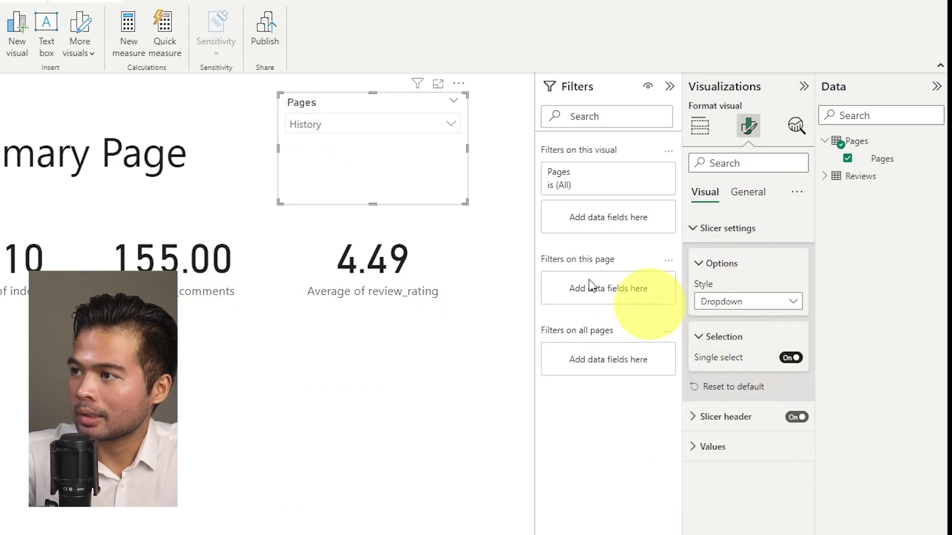
{"action": "left_click", "coordinate": [373, 132]}
{"action": "left_click", "coordinate": [373, 128]}
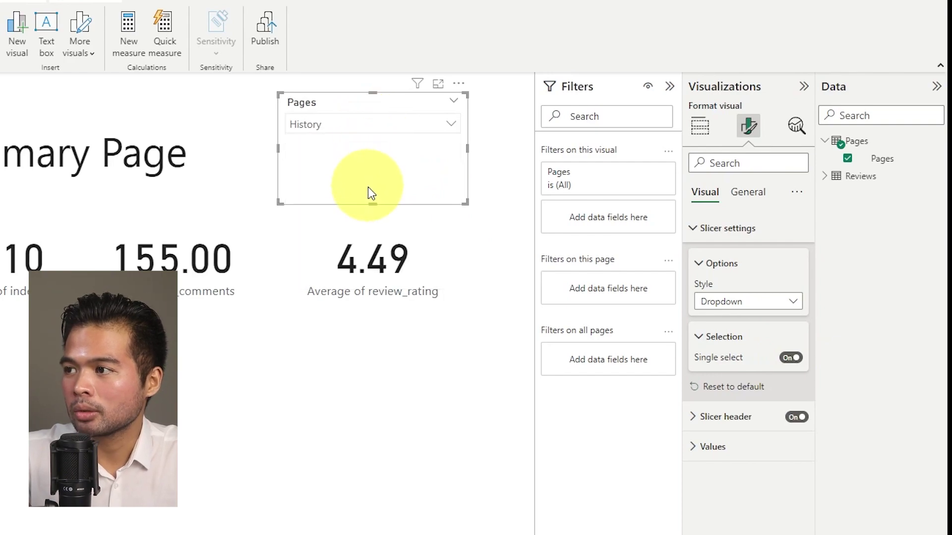
{"action": "left_click_drag", "start_coordinate": [383, 193], "coordinate": [410, 155]}
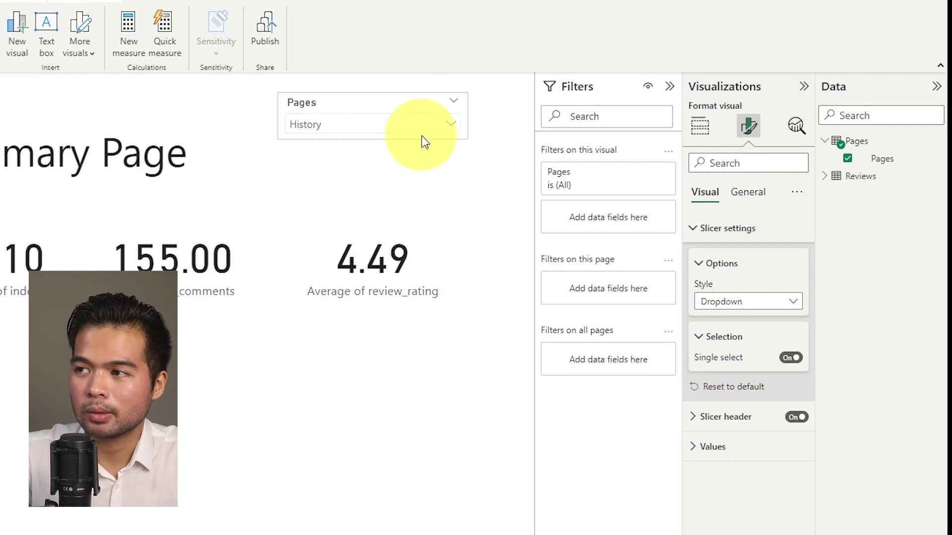
{"action": "left_click_drag", "start_coordinate": [471, 121], "coordinate": [447, 118]}
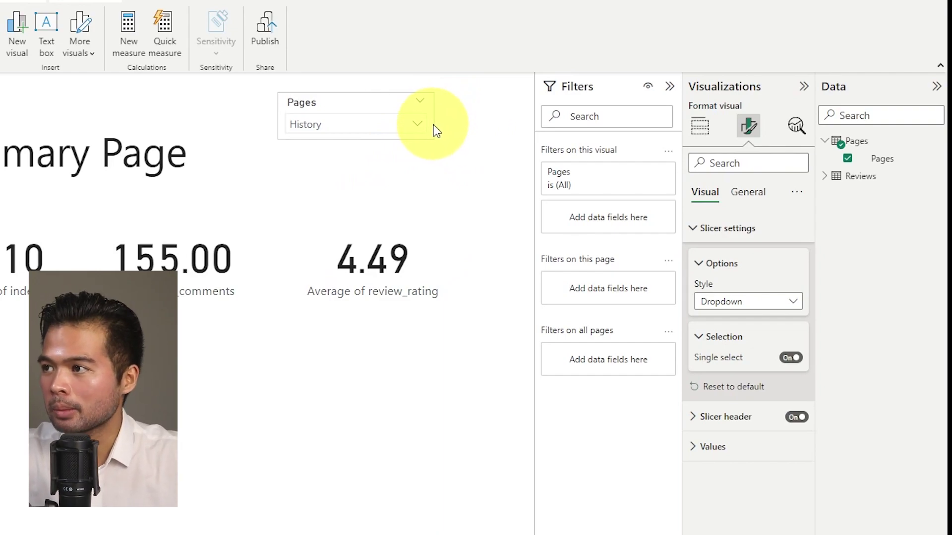
Step: Insert a right-arrow button, narrow it and align it beside the Pages slicer
{"action": "left_click", "coordinate": [124, 39]}
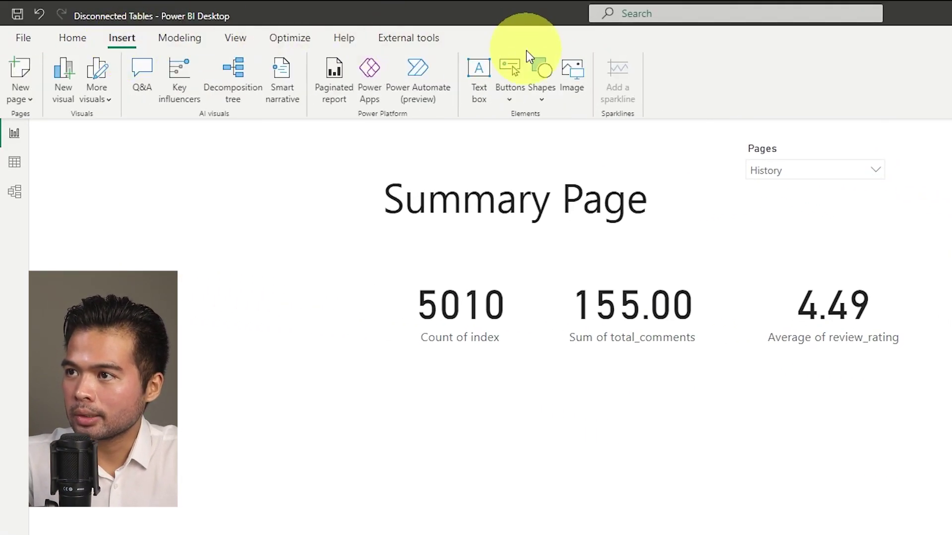
{"action": "left_click", "coordinate": [516, 72]}
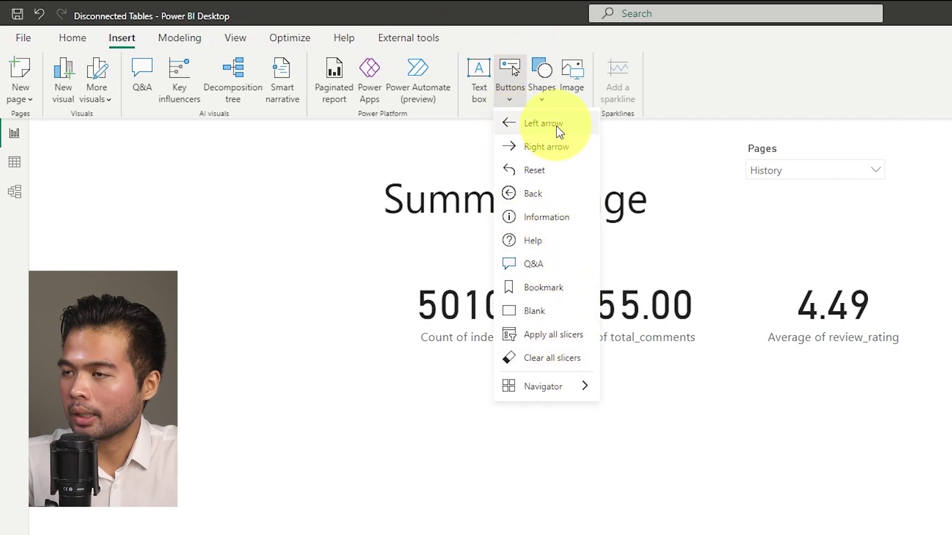
{"action": "left_click", "coordinate": [548, 145]}
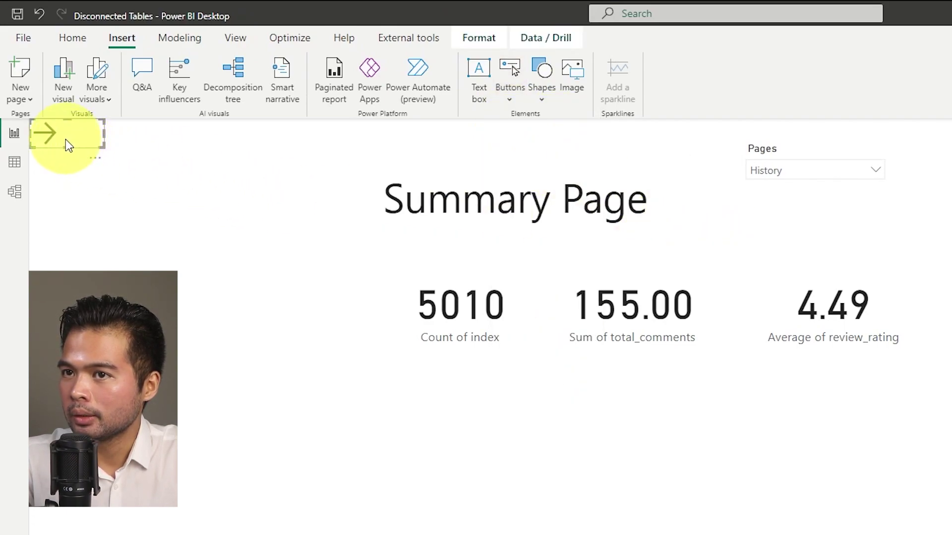
{"action": "left_click_drag", "start_coordinate": [70, 144], "coordinate": [913, 170]}
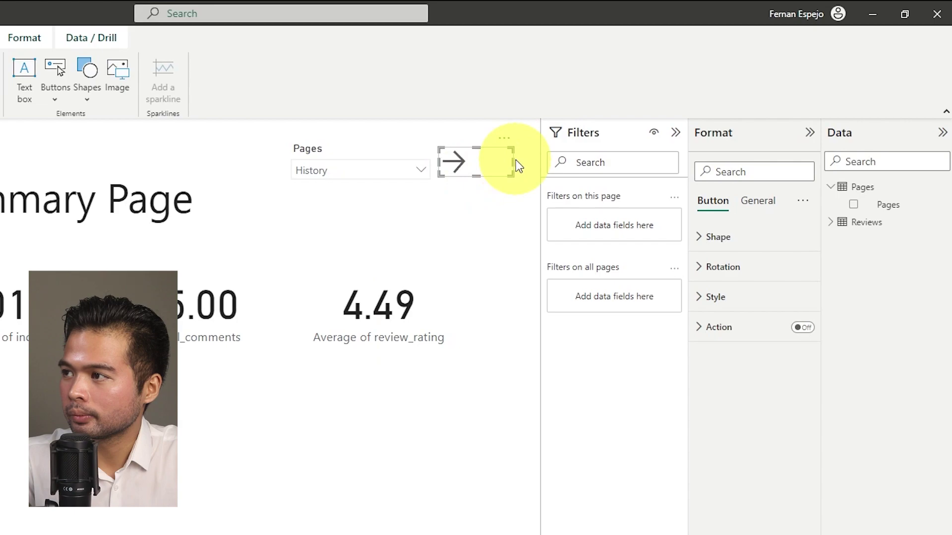
{"action": "left_click_drag", "start_coordinate": [516, 159], "coordinate": [474, 164]}
{"action": "left_click", "coordinate": [458, 224]}
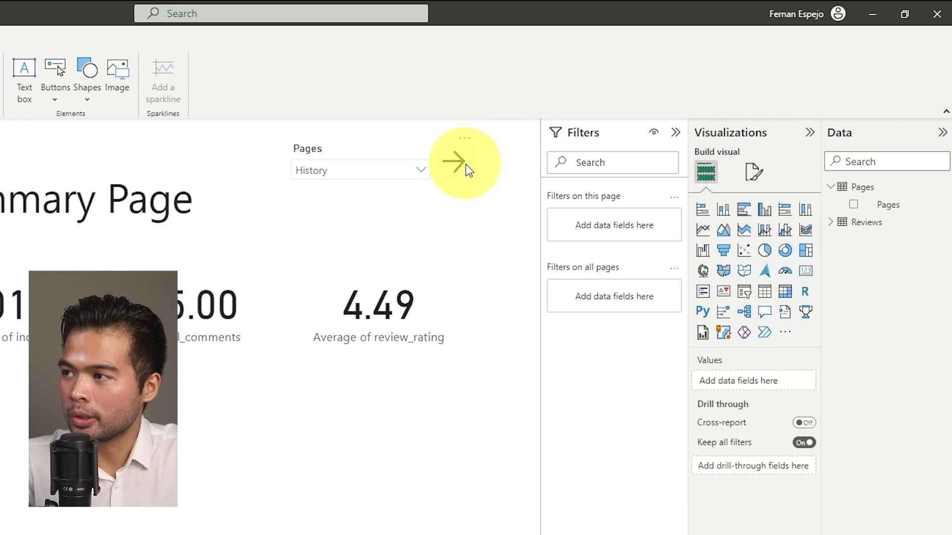
{"action": "left_click", "coordinate": [367, 176]}
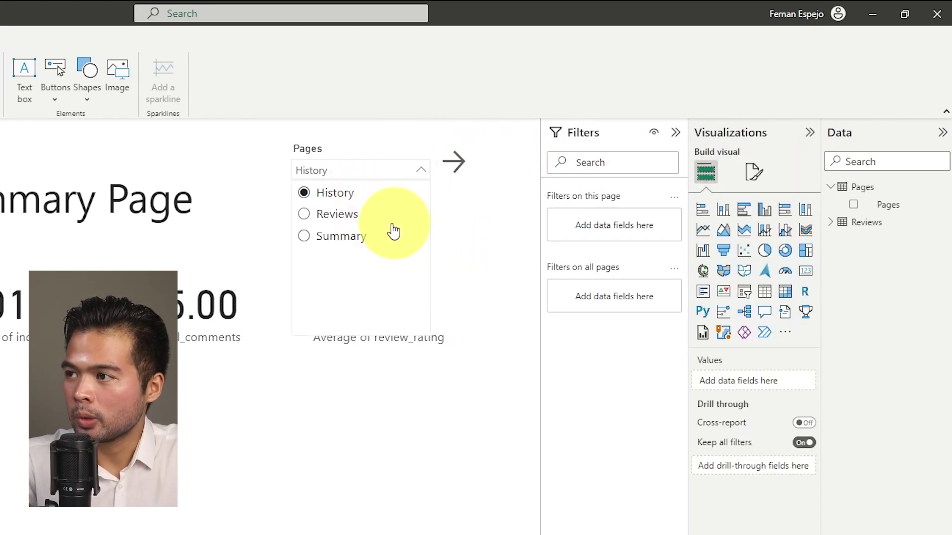
{"action": "left_click", "coordinate": [451, 203]}
{"action": "left_click_drag", "start_coordinate": [454, 164], "coordinate": [457, 171]}
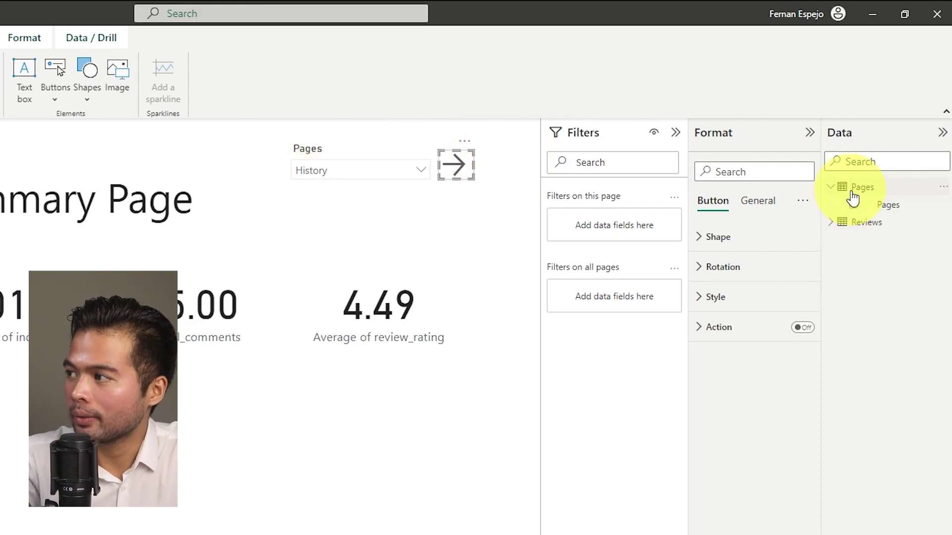
{"action": "left_click", "coordinate": [73, 40]}
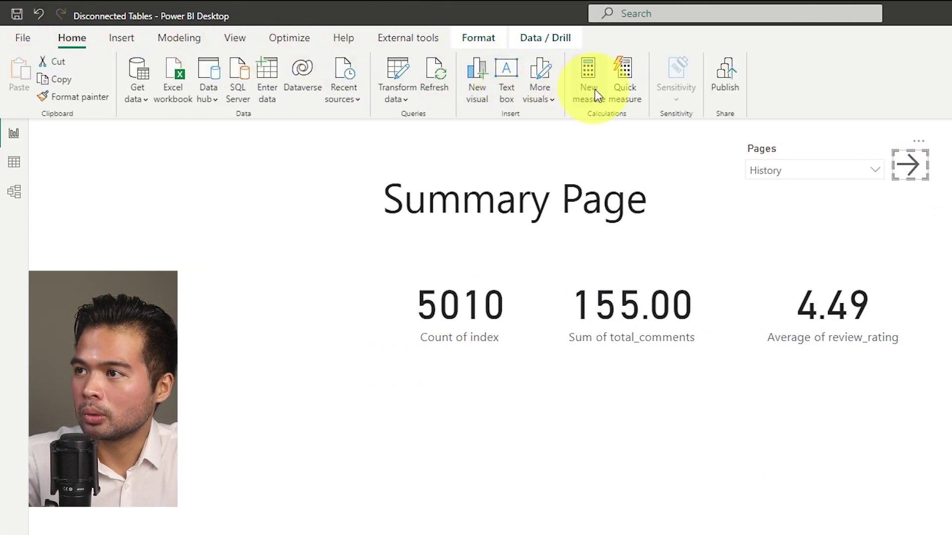
Step: Write the new measure Page Selected = MAX('Pages'[Pages]) in the formula bar and commit it
{"action": "left_click", "coordinate": [596, 80]}
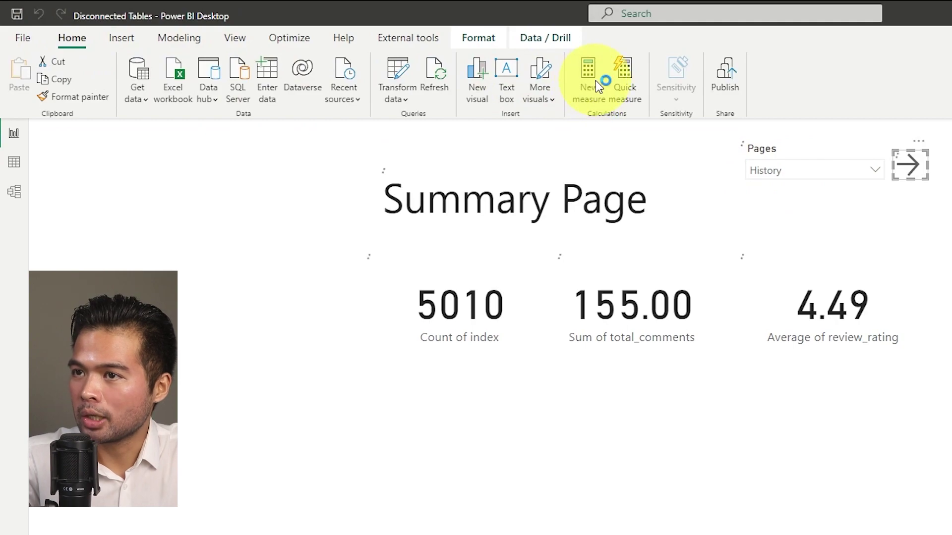
{"action": "type", "text": "S"}
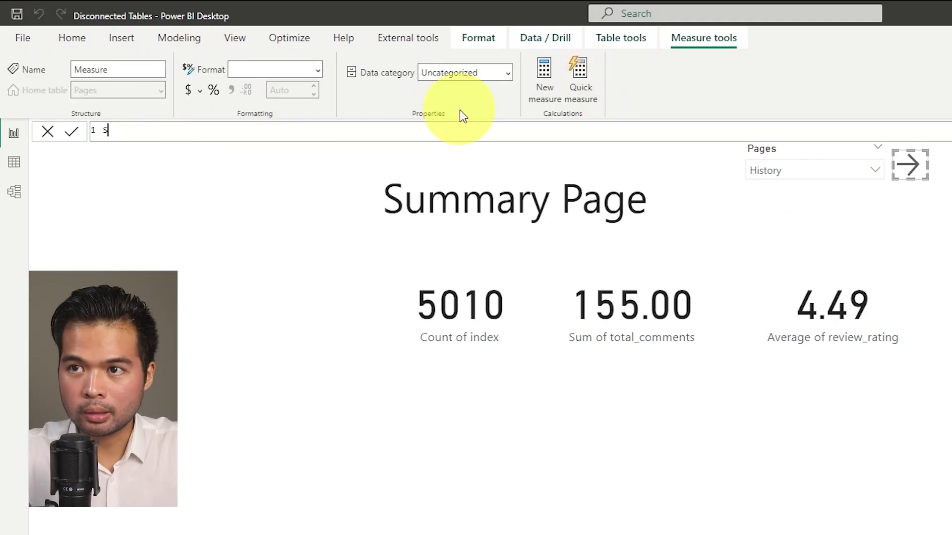
{"action": "type", "text": "electio"}
{"action": "key", "text": "ctrl+BackSpace"}
{"action": "type", "text": "Page Selected ="}
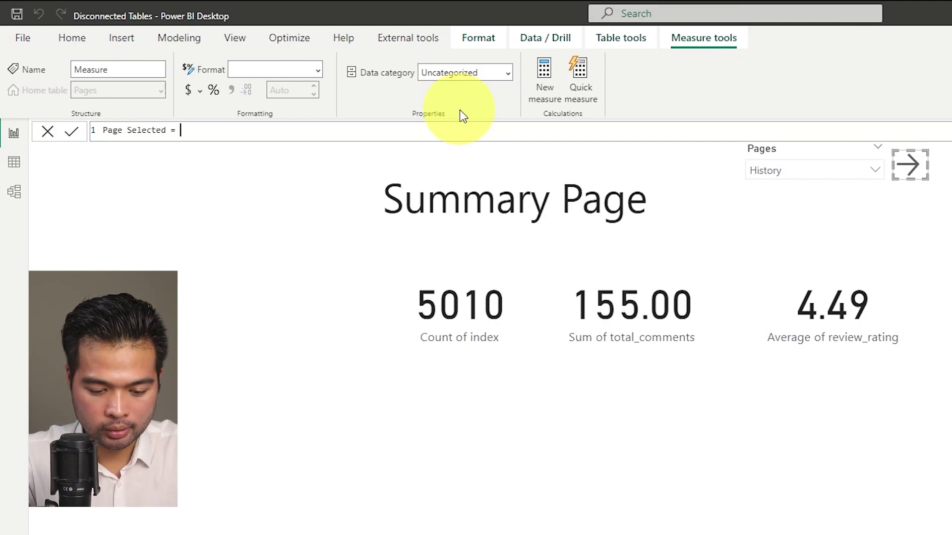
{"action": "type", "text": " MAX("}
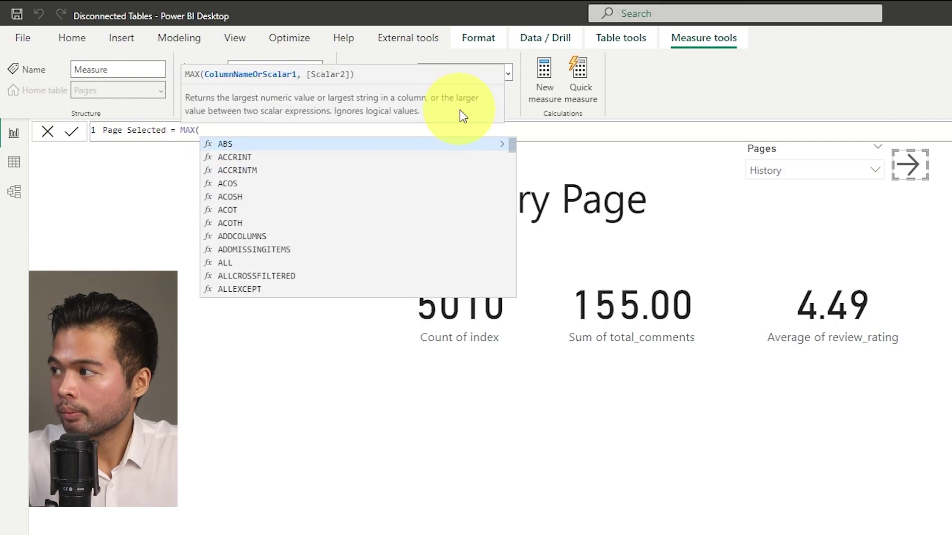
{"action": "type", "text": "Review"}
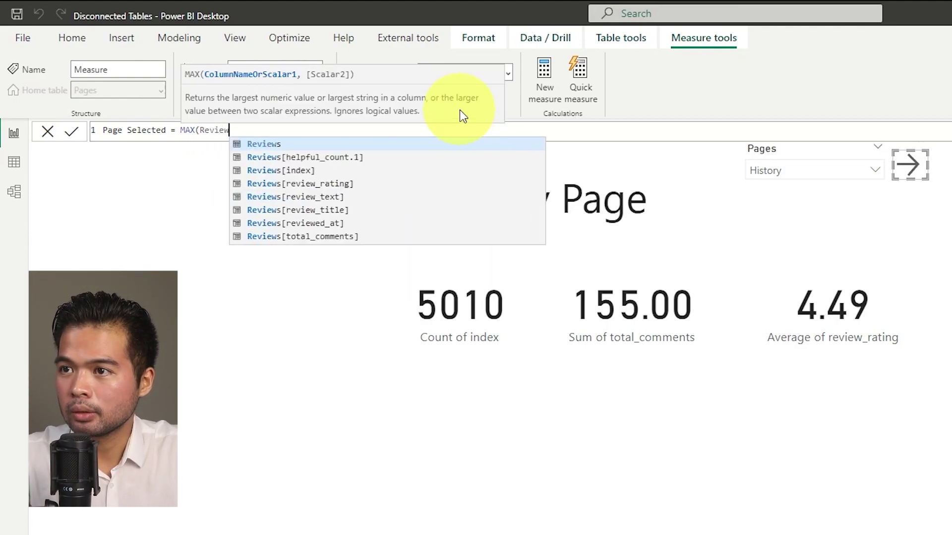
{"action": "key", "text": "BackSpace"}
{"action": "key", "text": "BackSpace"}
{"action": "key", "text": "BackSpace"}
{"action": "key", "text": "BackSpace"}
{"action": "key", "text": "BackSpace"}
{"action": "key", "text": "BackSpace"}
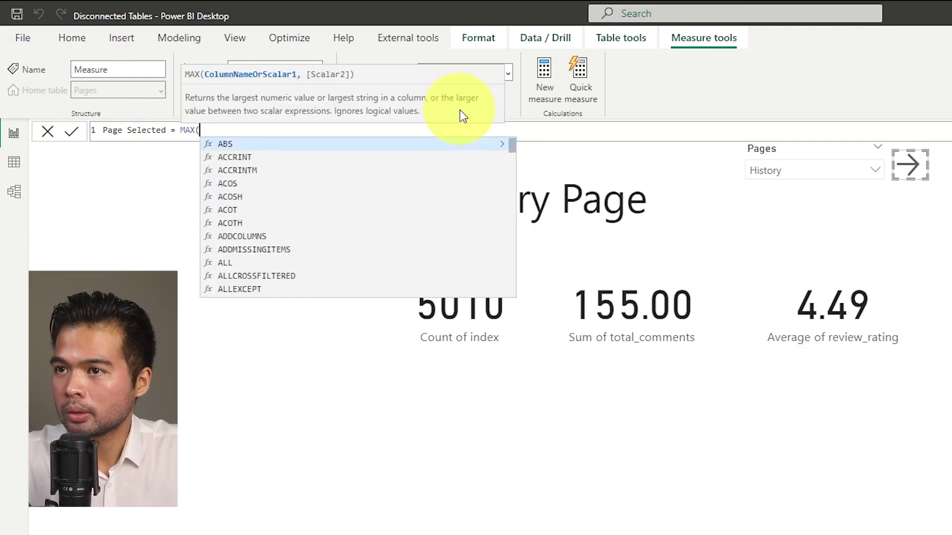
{"action": "type", "text": "Page"}
{"action": "key", "text": "Down"}
{"action": "key", "text": "Tab"}
{"action": "type", "text": ")"}
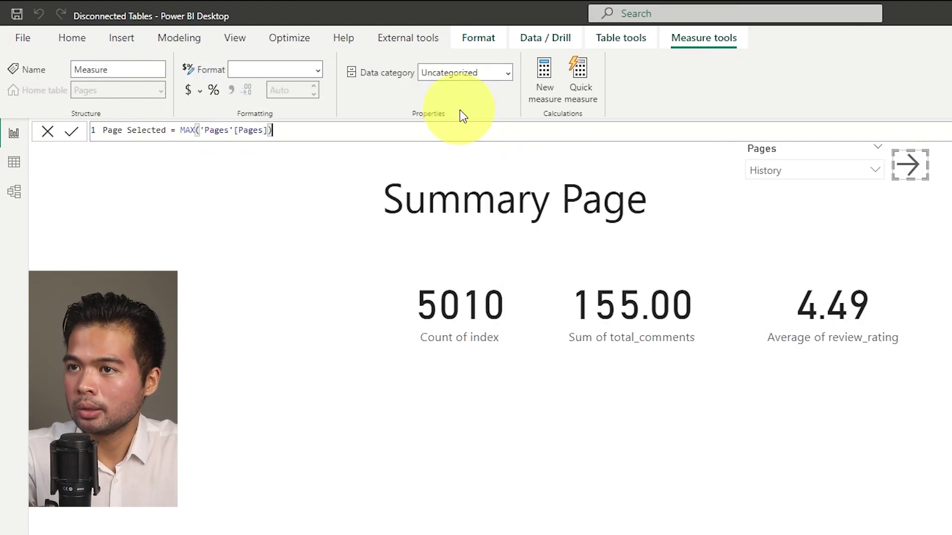
{"action": "key", "text": "Return"}
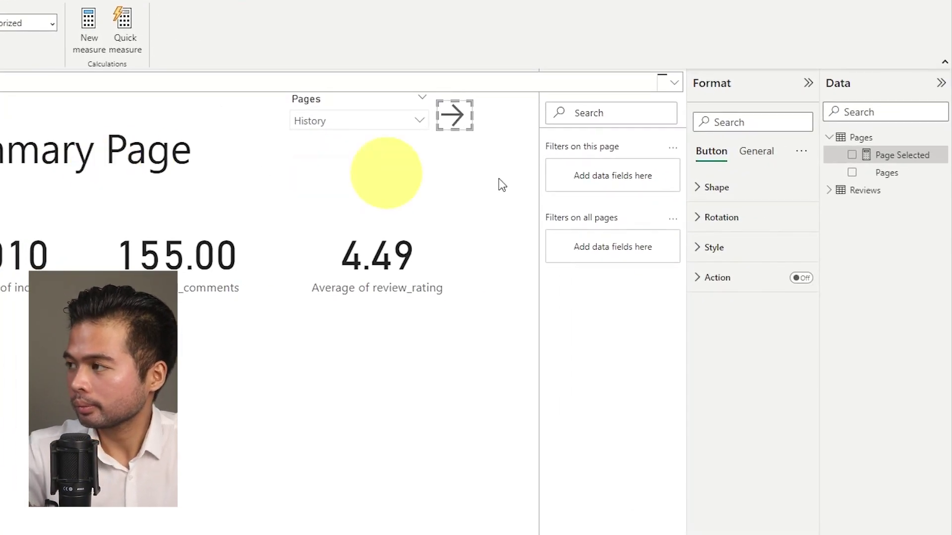
Step: Place Page Selected on the page as a widened Card visual
{"action": "left_click_drag", "start_coordinate": [873, 159], "coordinate": [323, 476]}
{"action": "left_click", "coordinate": [705, 125]}
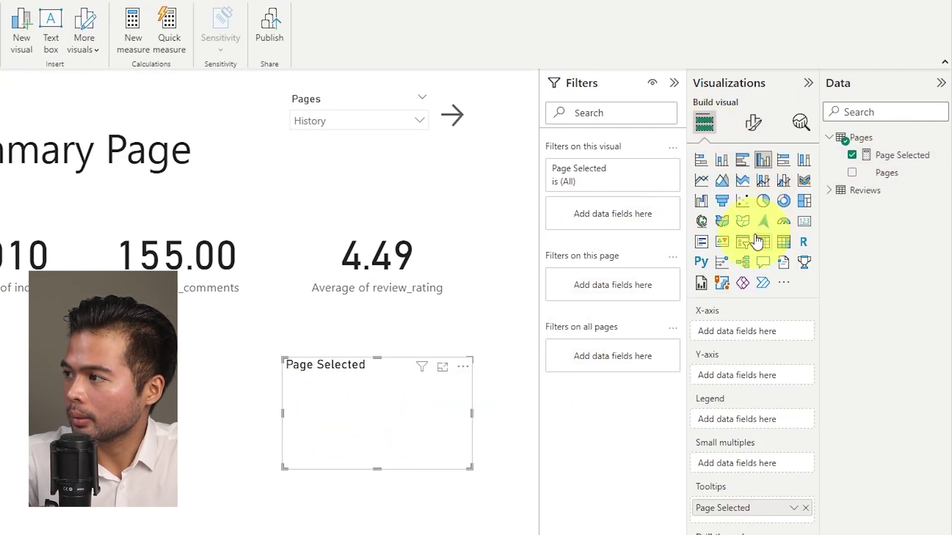
{"action": "left_click", "coordinate": [804, 221]}
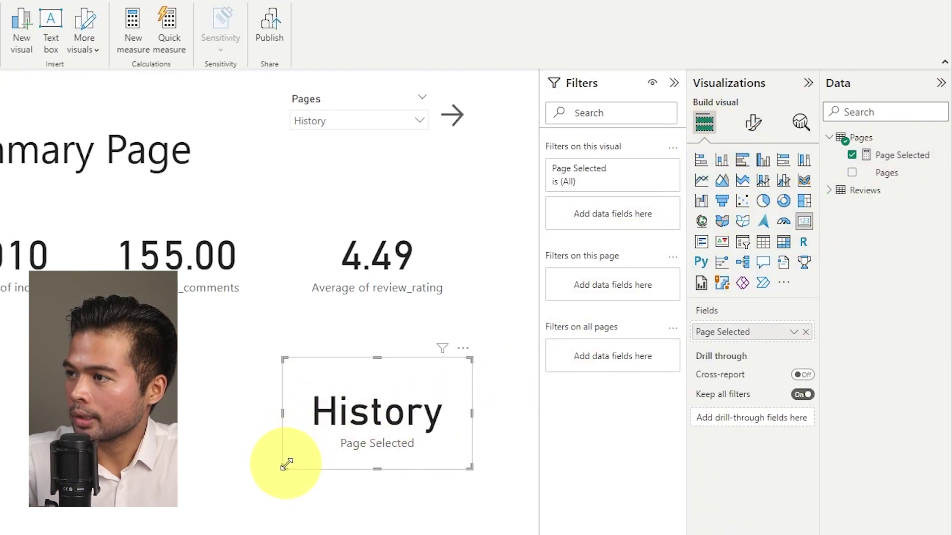
{"action": "left_click_drag", "start_coordinate": [285, 466], "coordinate": [238, 468]}
Step: Test the card by choosing Reviews, then Summary, then Reviews in the Pages slicer
{"action": "left_click", "coordinate": [332, 124]}
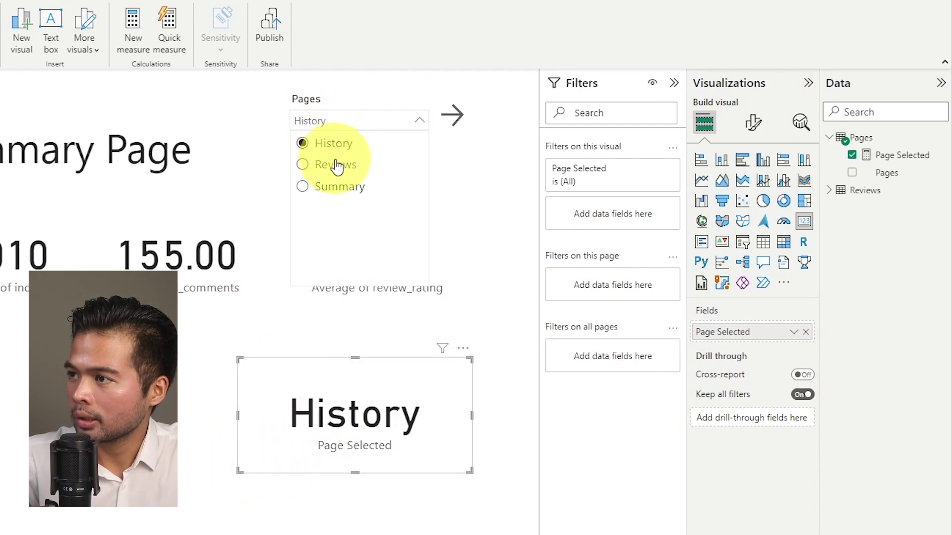
{"action": "left_click", "coordinate": [335, 164]}
{"action": "left_click", "coordinate": [341, 119]}
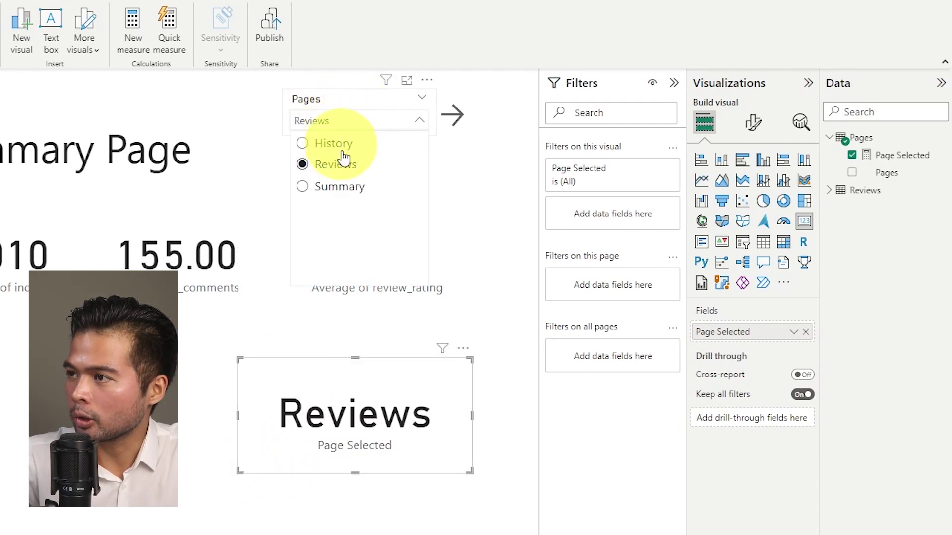
{"action": "left_click", "coordinate": [343, 187]}
{"action": "left_click", "coordinate": [355, 122]}
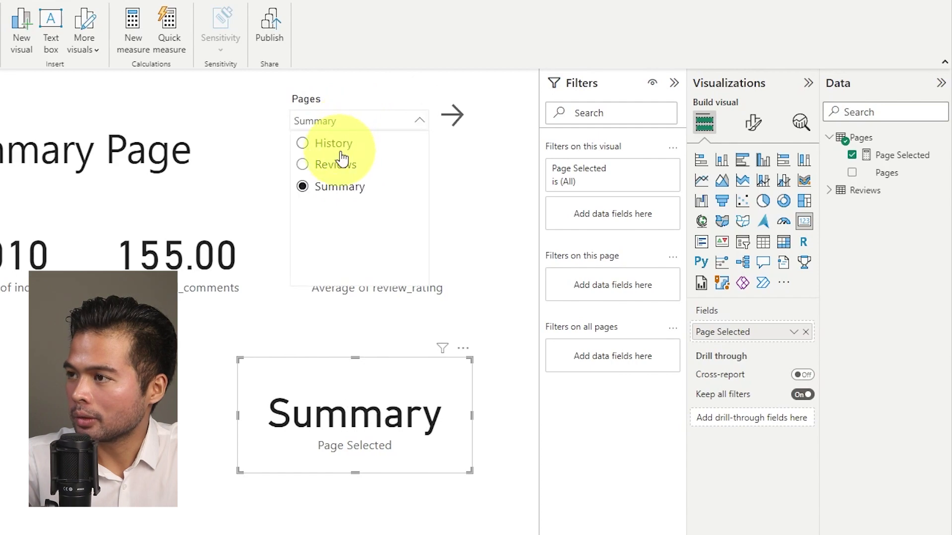
{"action": "left_click", "coordinate": [335, 166]}
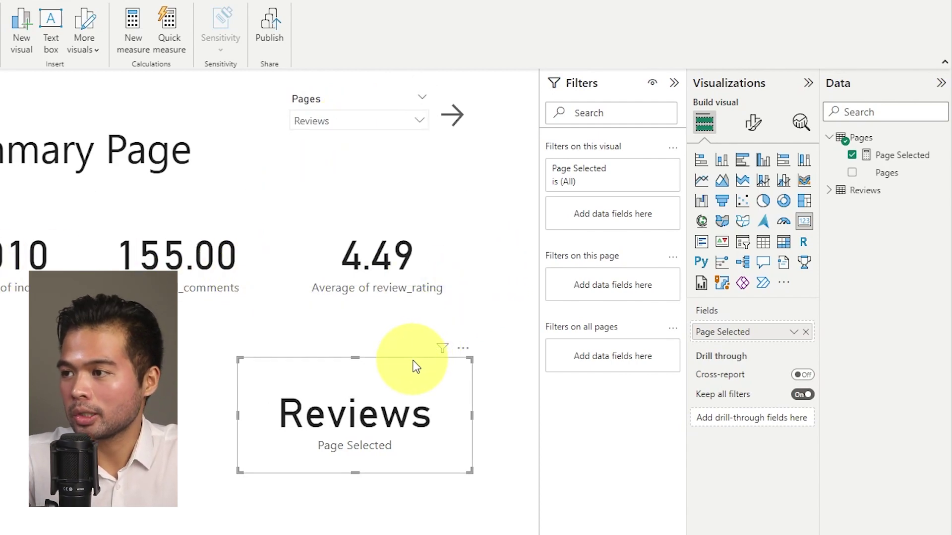
Step: Turn on the arrow button's action with type Page navigation
{"action": "left_click_drag", "start_coordinate": [366, 427], "coordinate": [348, 426]}
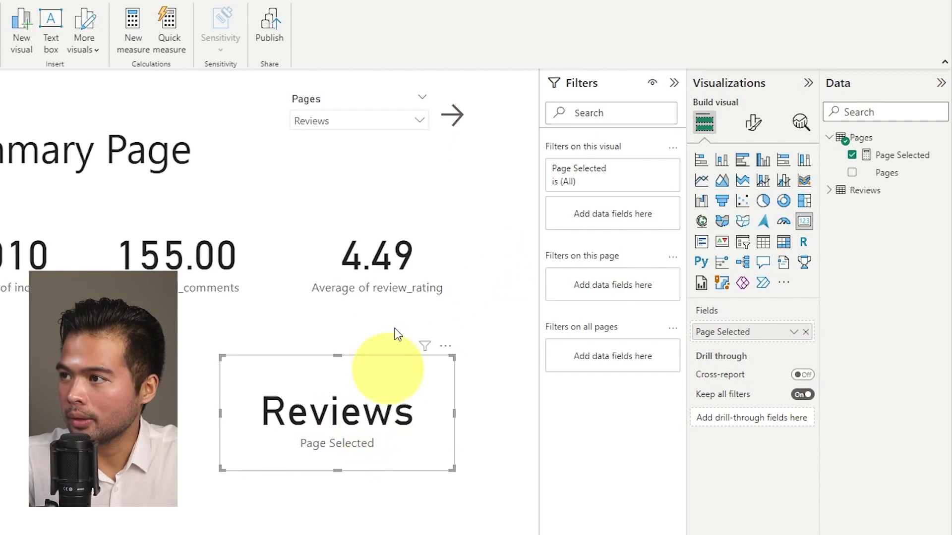
{"action": "left_click", "coordinate": [452, 115]}
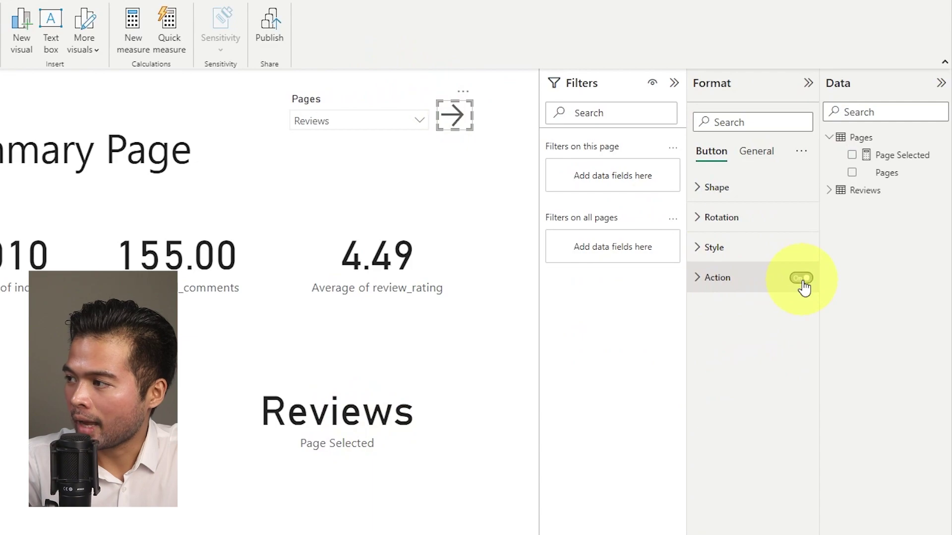
{"action": "left_click", "coordinate": [724, 278]}
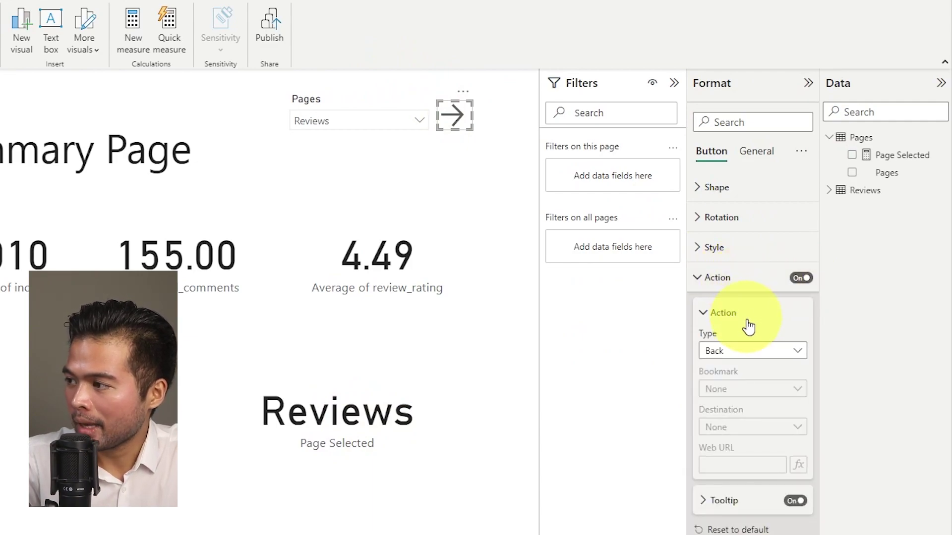
{"action": "left_click", "coordinate": [744, 351]}
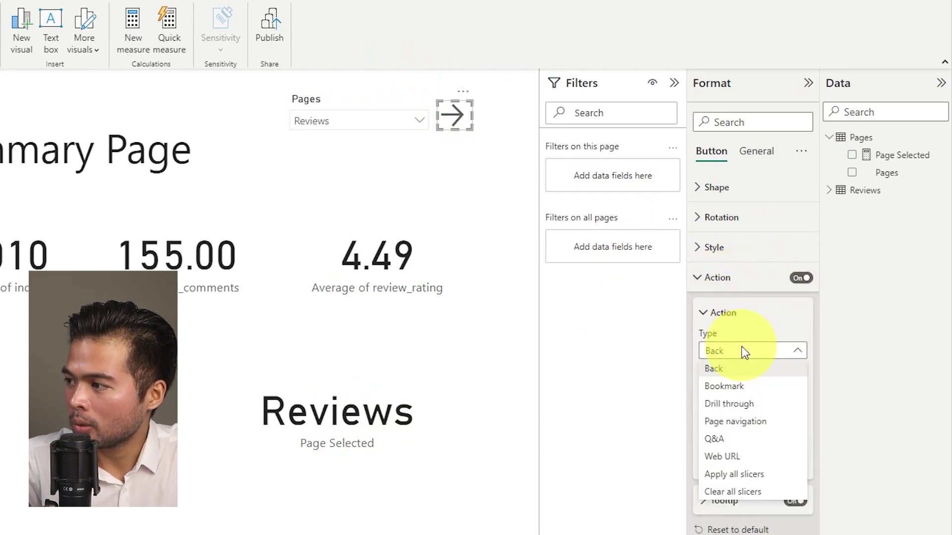
{"action": "left_click", "coordinate": [766, 422]}
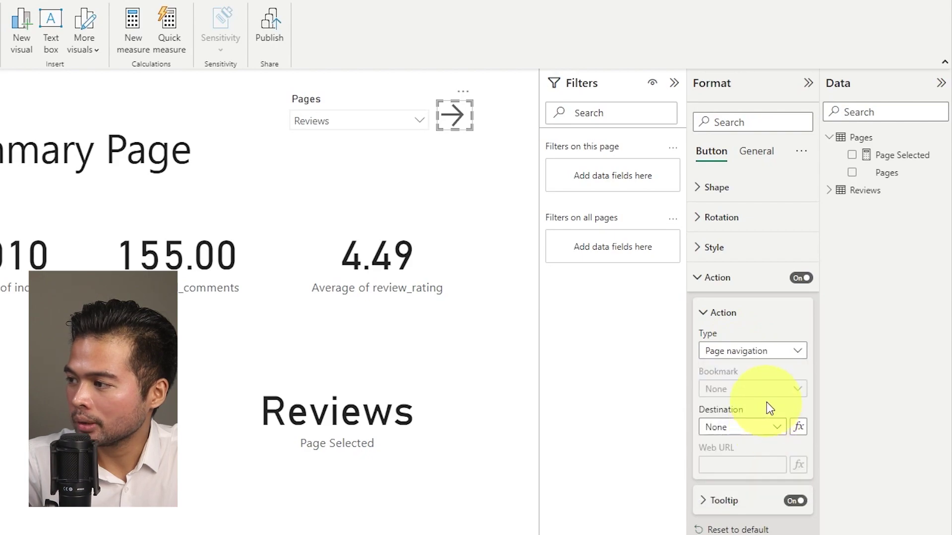
Step: Set the button's destination to the field value Pages > Page Selected
{"action": "left_click", "coordinate": [766, 428]}
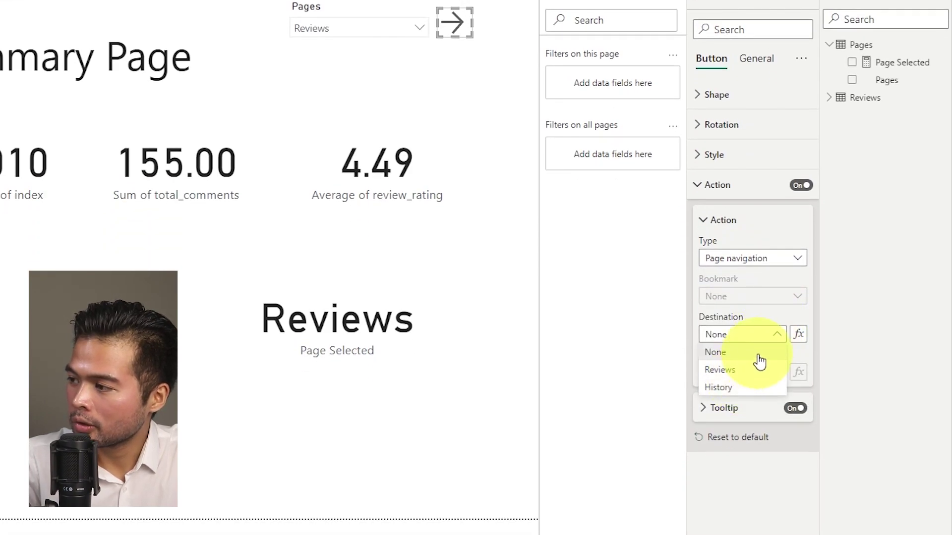
{"action": "left_click", "coordinate": [801, 340]}
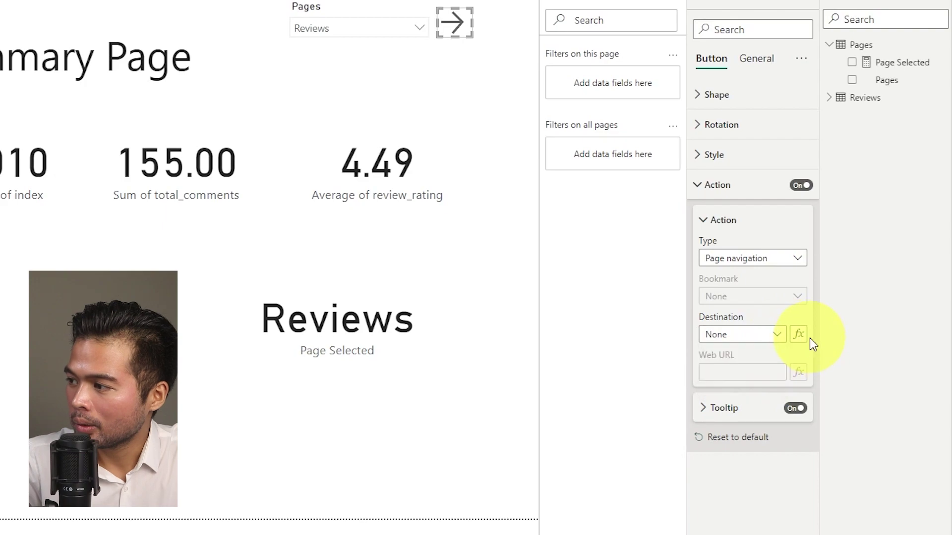
{"action": "left_click", "coordinate": [803, 336]}
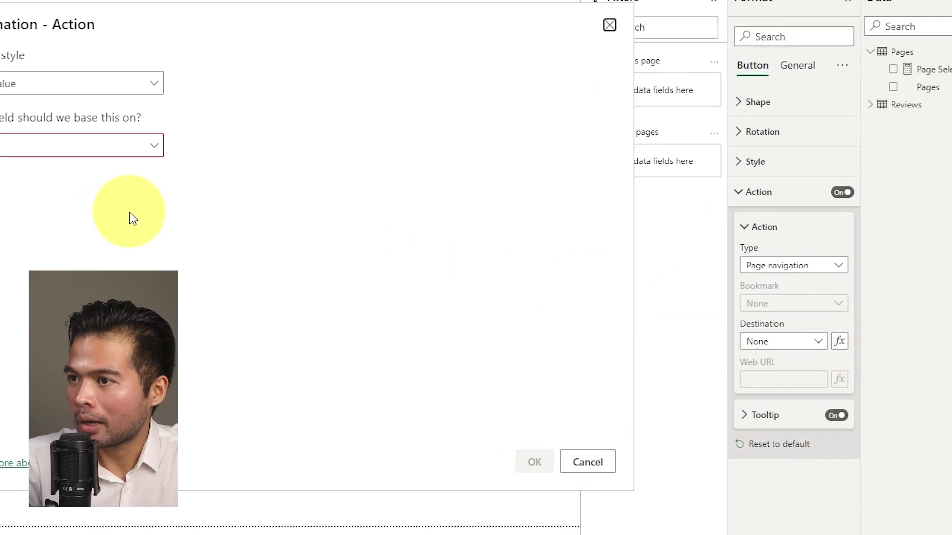
{"action": "left_click", "coordinate": [83, 142]}
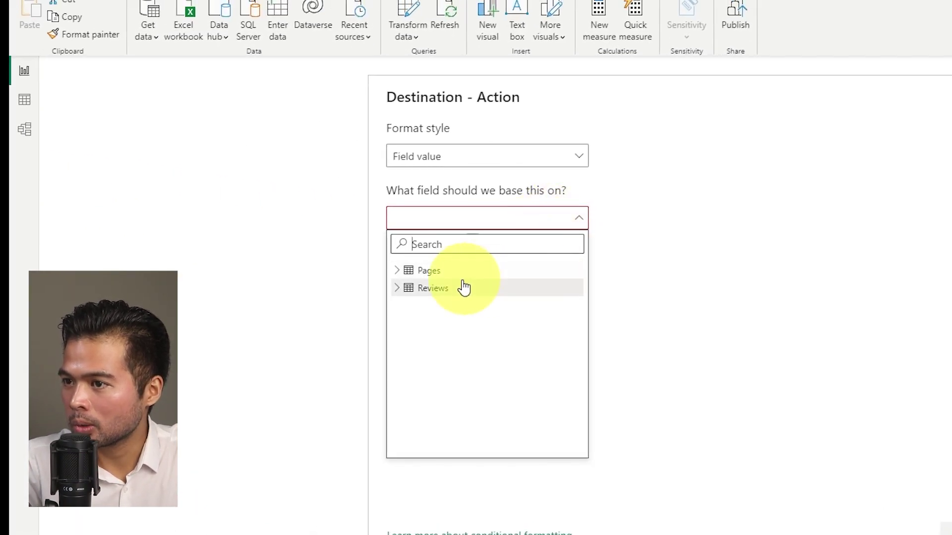
{"action": "left_click", "coordinate": [399, 272]}
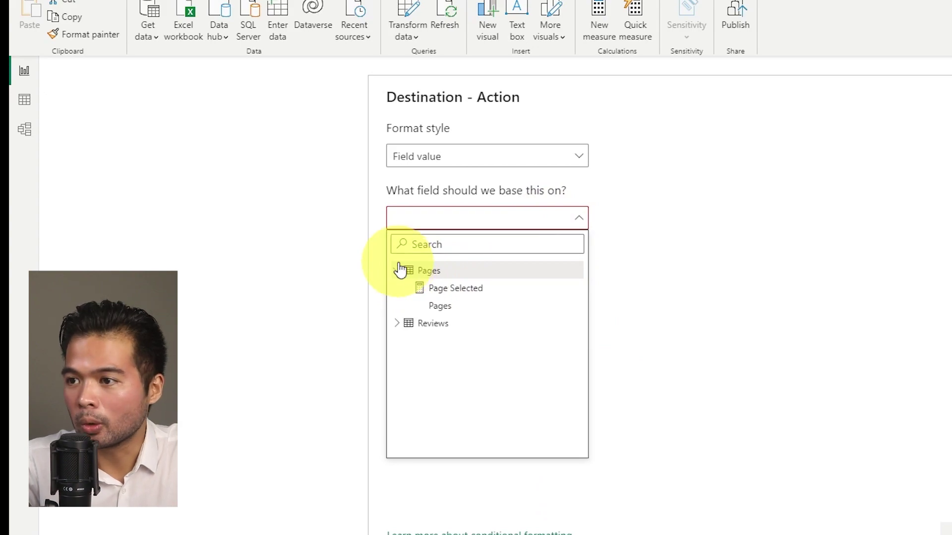
{"action": "left_click", "coordinate": [466, 294]}
{"action": "left_click", "coordinate": [745, 457]}
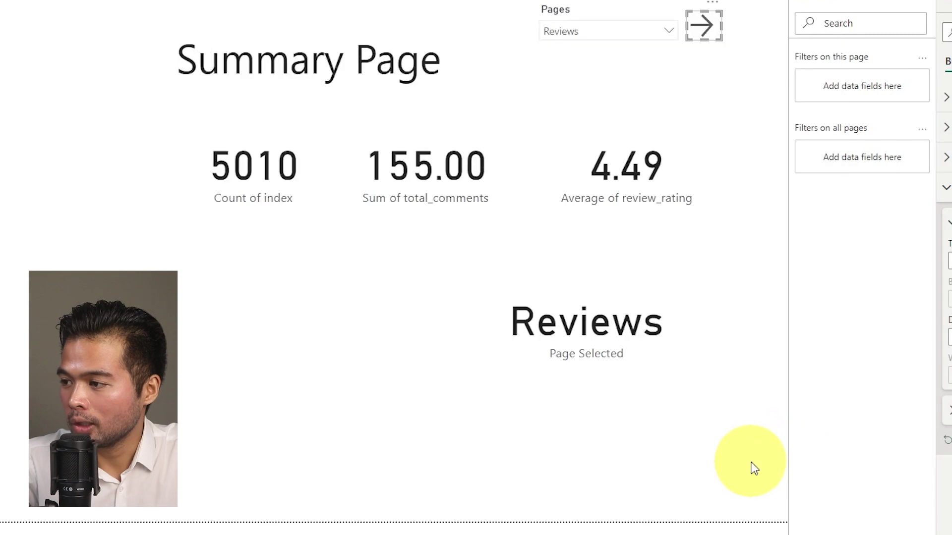
Step: Choose History in the Pages slicer and follow the arrow button to the History page
{"action": "left_click", "coordinate": [721, 127]}
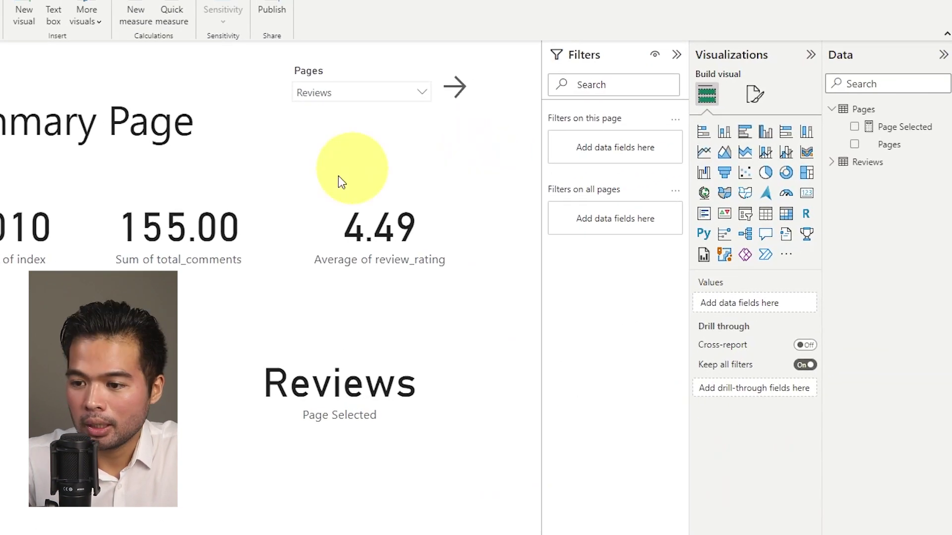
{"action": "left_click", "coordinate": [340, 94]}
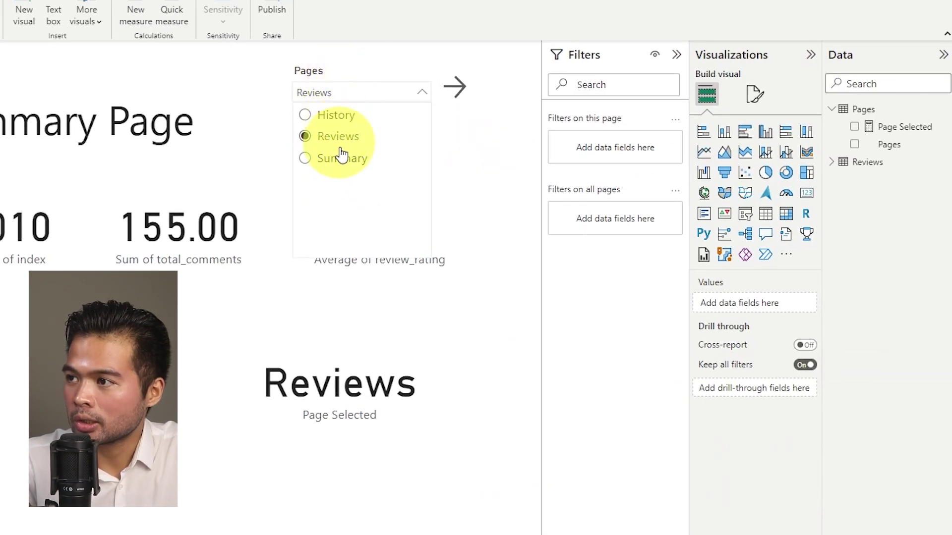
{"action": "left_click", "coordinate": [346, 122]}
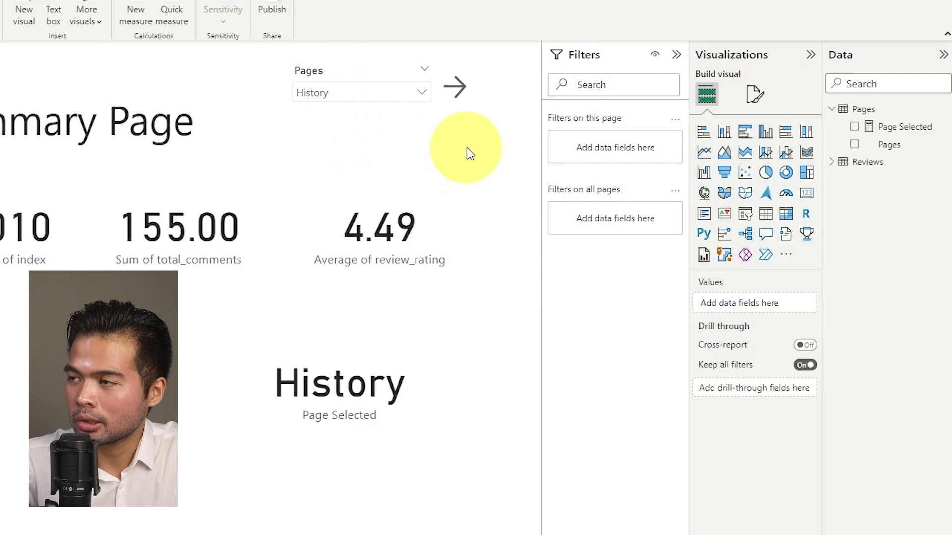
{"action": "left_click", "coordinate": [460, 92], "text": "ctrl"}
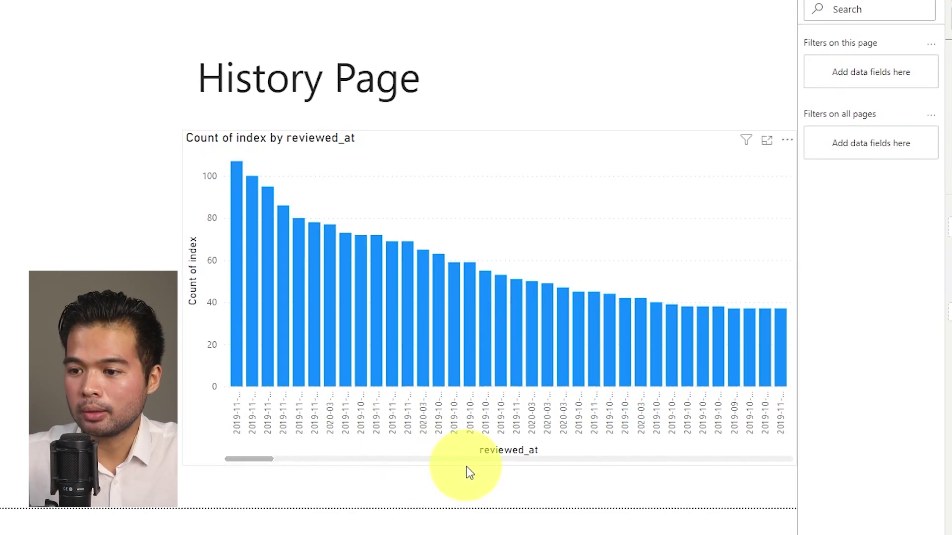
Step: On the Reviews page, drag the reviews table's left edge inward and reselect the table
{"action": "left_click", "coordinate": [64, 530]}
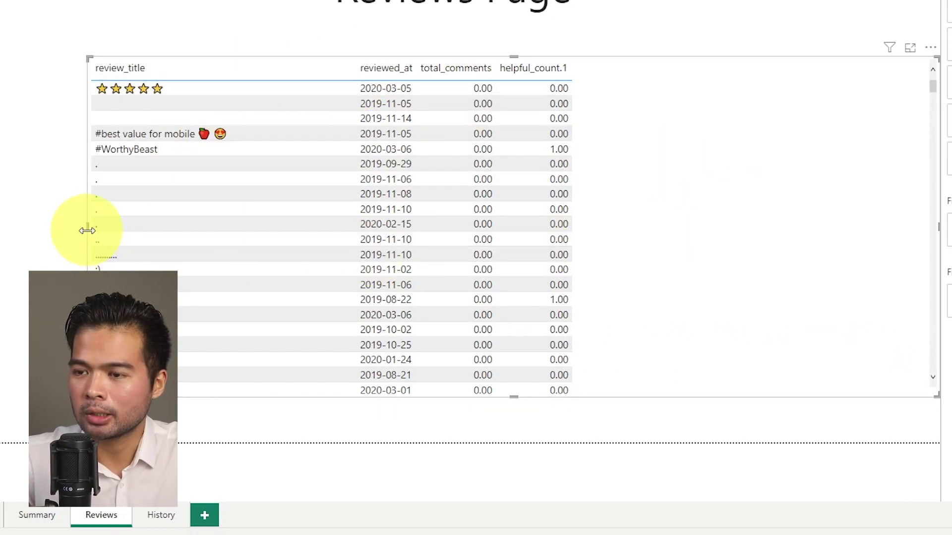
{"action": "left_click_drag", "start_coordinate": [88, 230], "coordinate": [215, 225]}
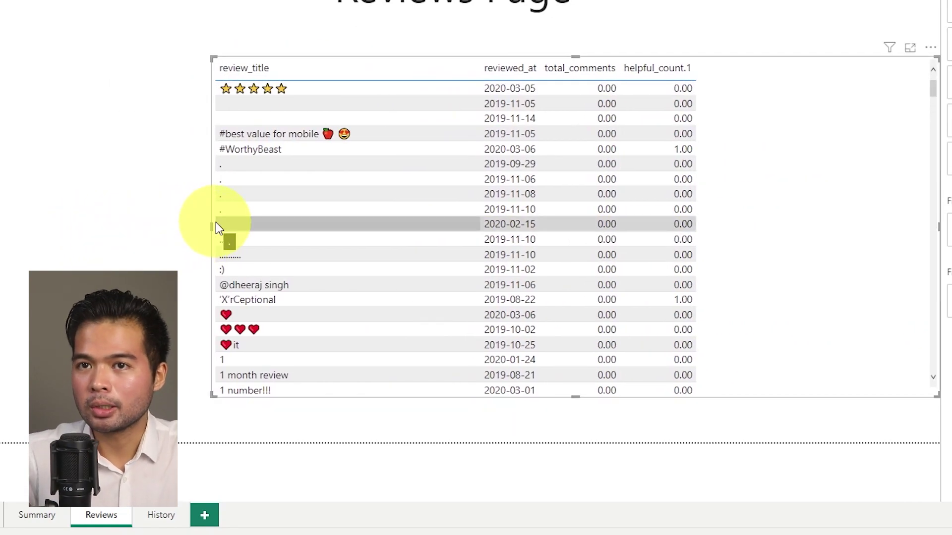
{"action": "left_click", "coordinate": [187, 221]}
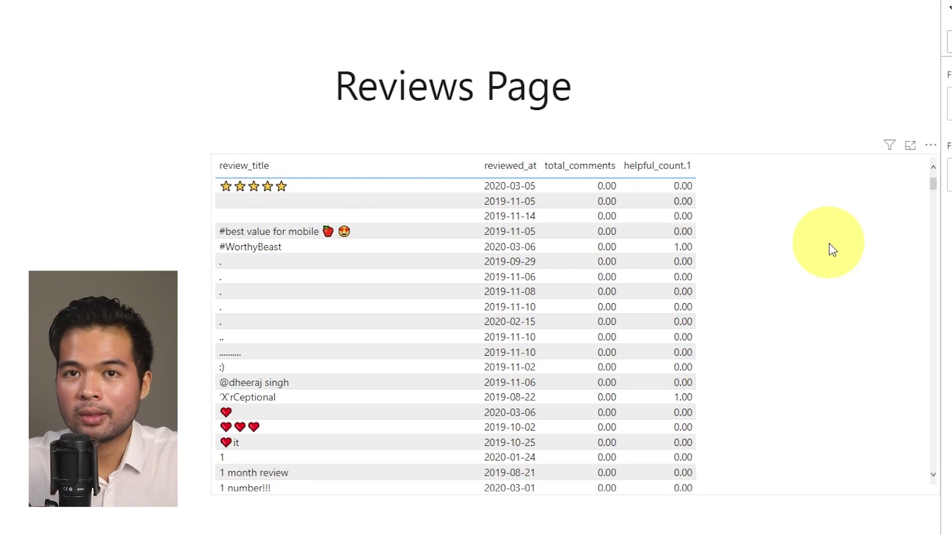
{"action": "left_click", "coordinate": [818, 251]}
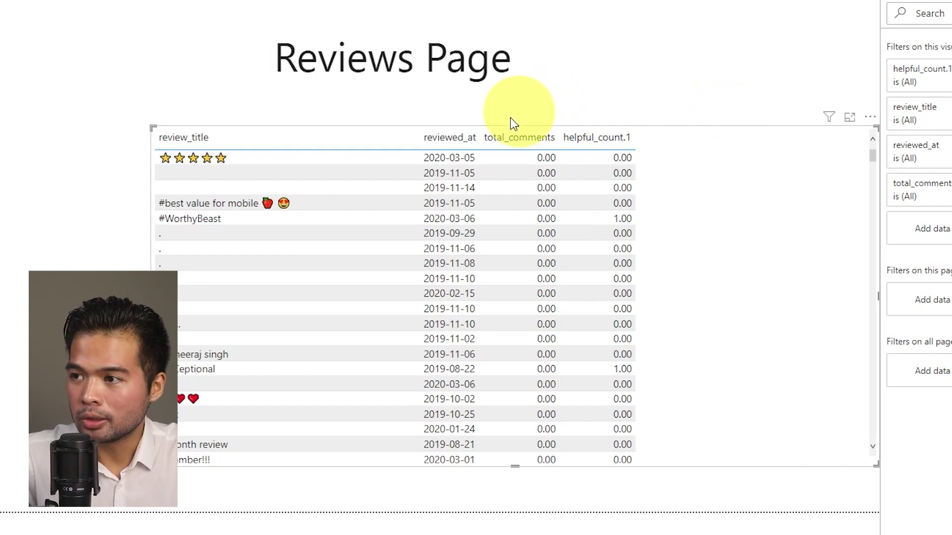
Step: Try reviewed_at sorts, then sort the reviews table by total_comments descending so 24.00 leads
{"action": "left_click", "coordinate": [460, 144]}
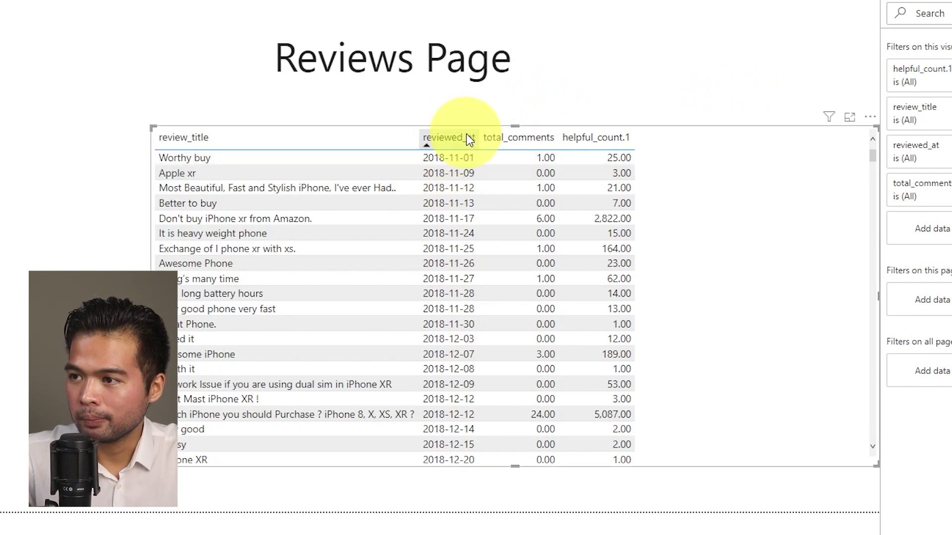
{"action": "left_click", "coordinate": [468, 139]}
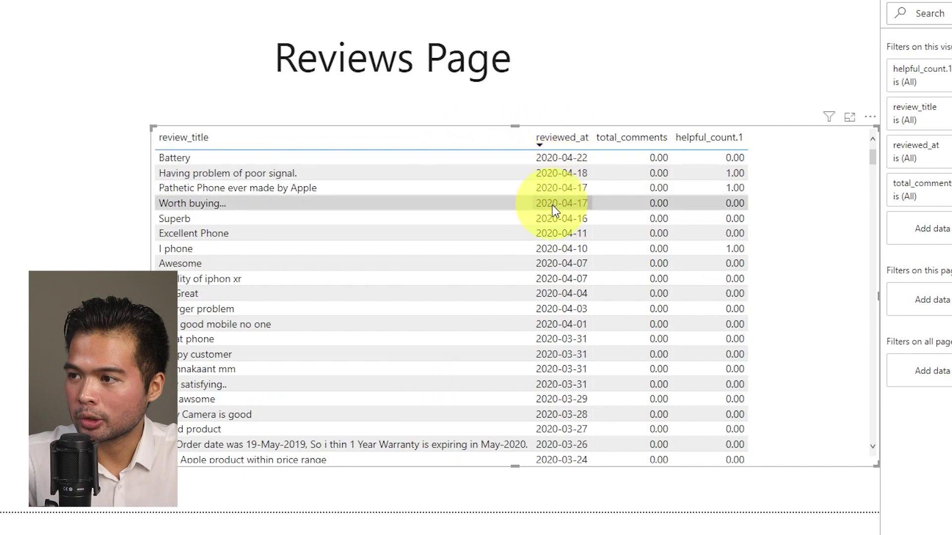
{"action": "left_click", "coordinate": [647, 139]}
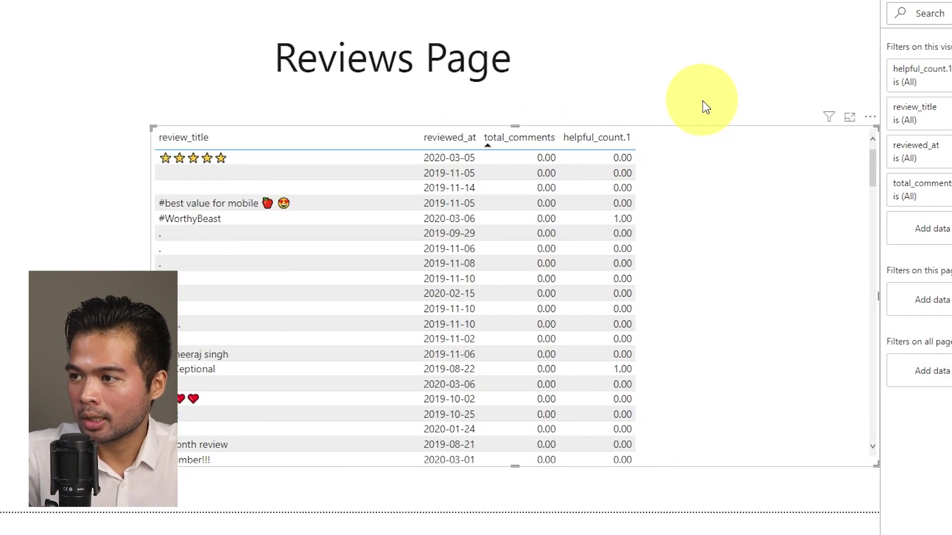
{"action": "left_click", "coordinate": [540, 140]}
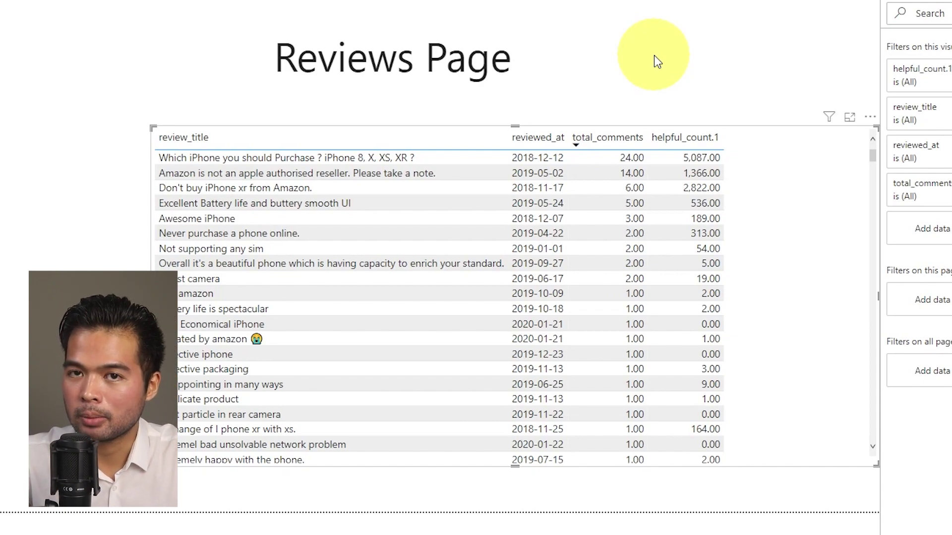
{"action": "left_click", "coordinate": [799, 65]}
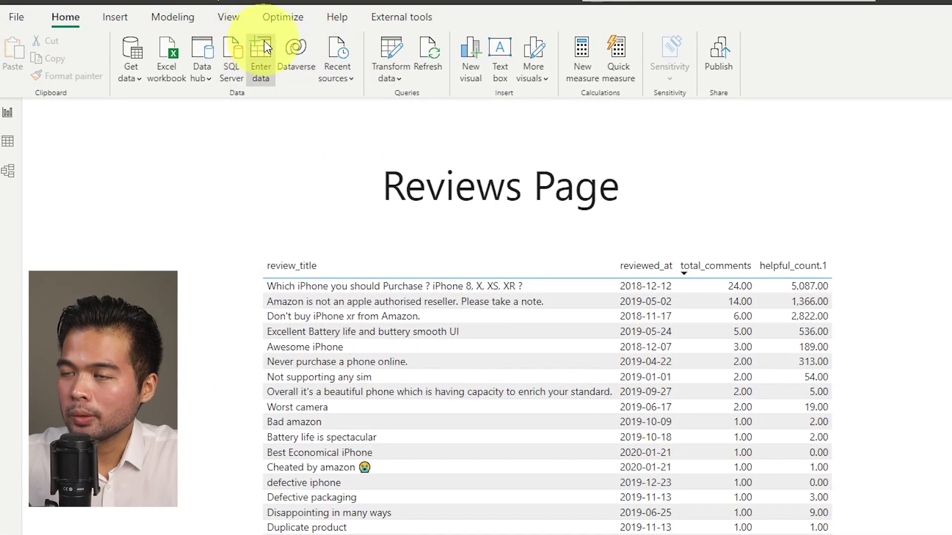
Step: Enter a new table named Sorting with rows Most recent, Most discussed and Most helpful
{"action": "left_click", "coordinate": [264, 73]}
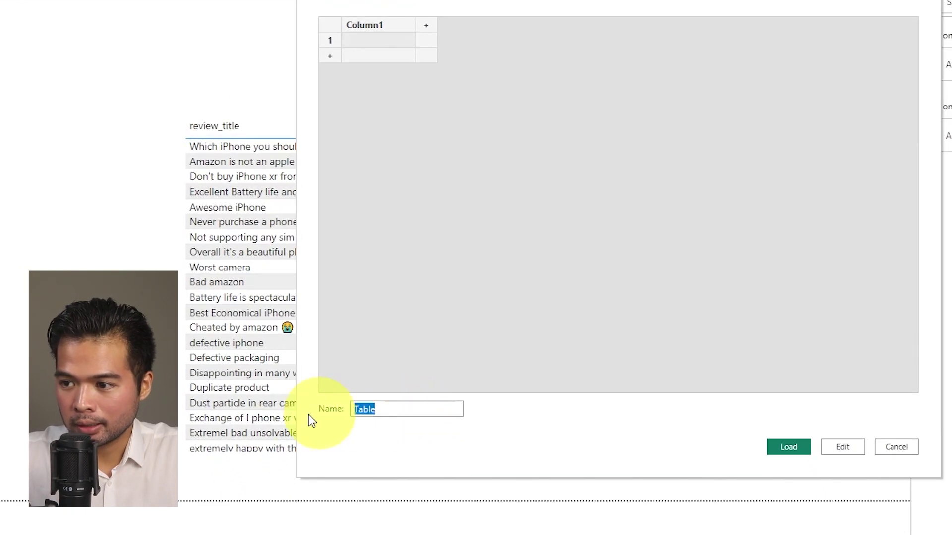
{"action": "type", "text": "Sorting"}
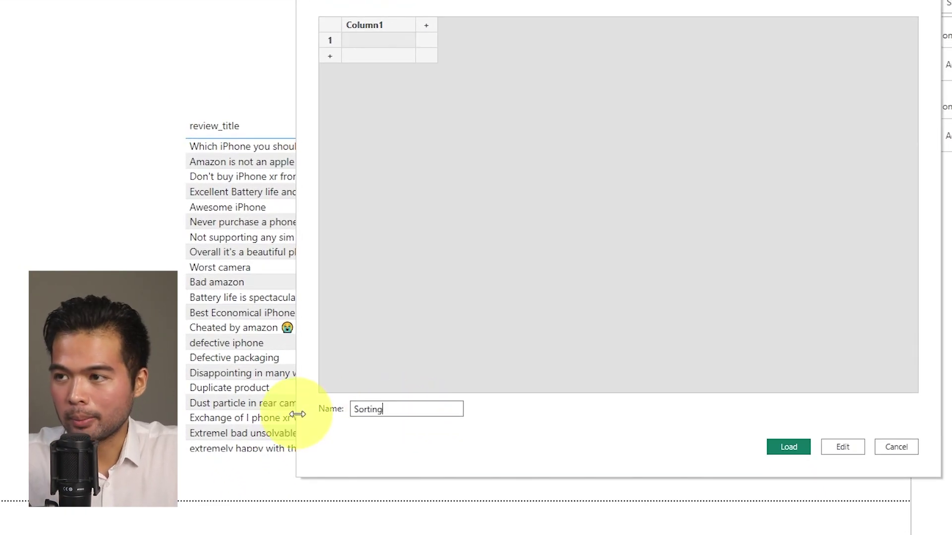
{"action": "left_click", "coordinate": [377, 40]}
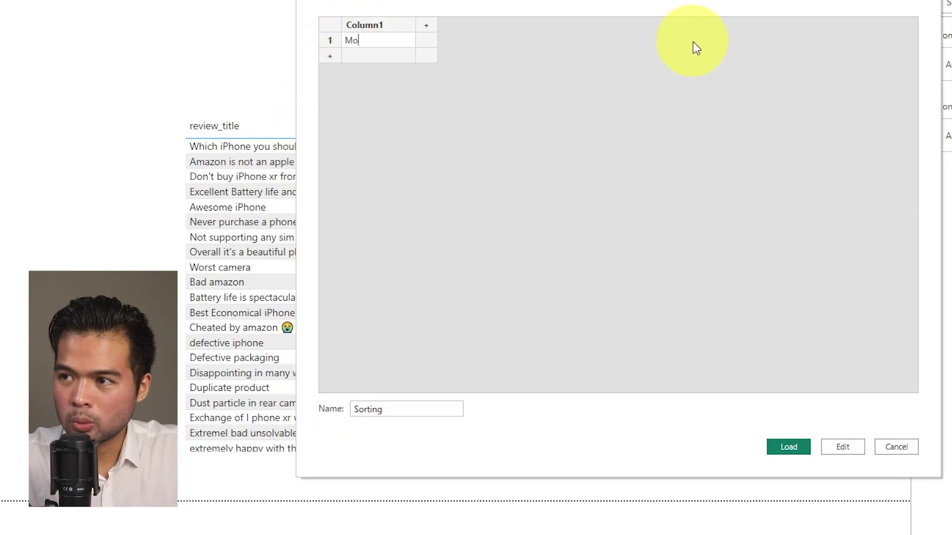
{"action": "key", "text": "Return"}
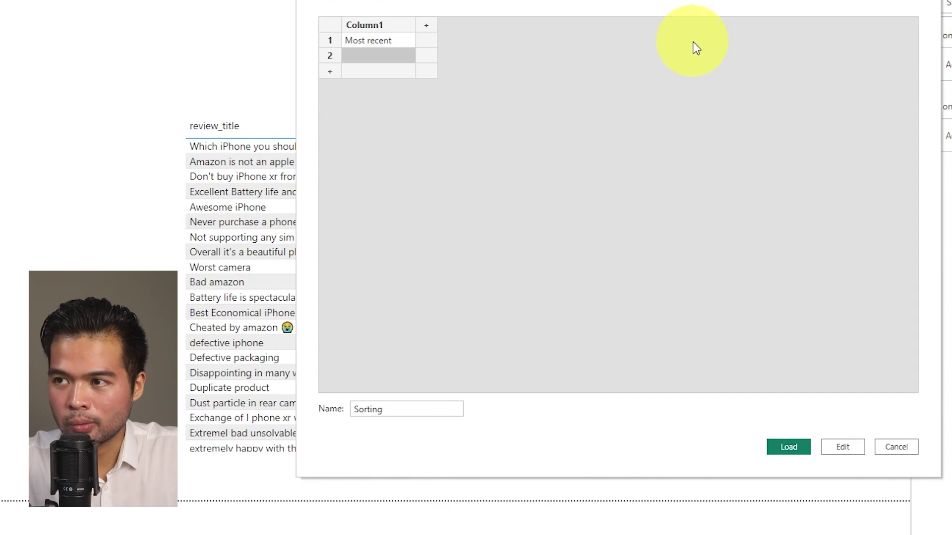
{"action": "type", "text": "M"}
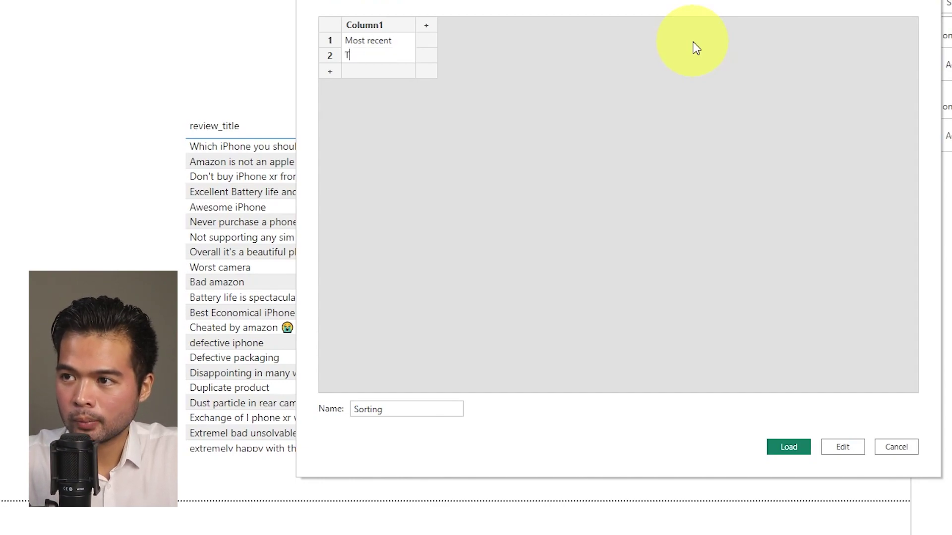
{"action": "type", "text": "ost discusse"}
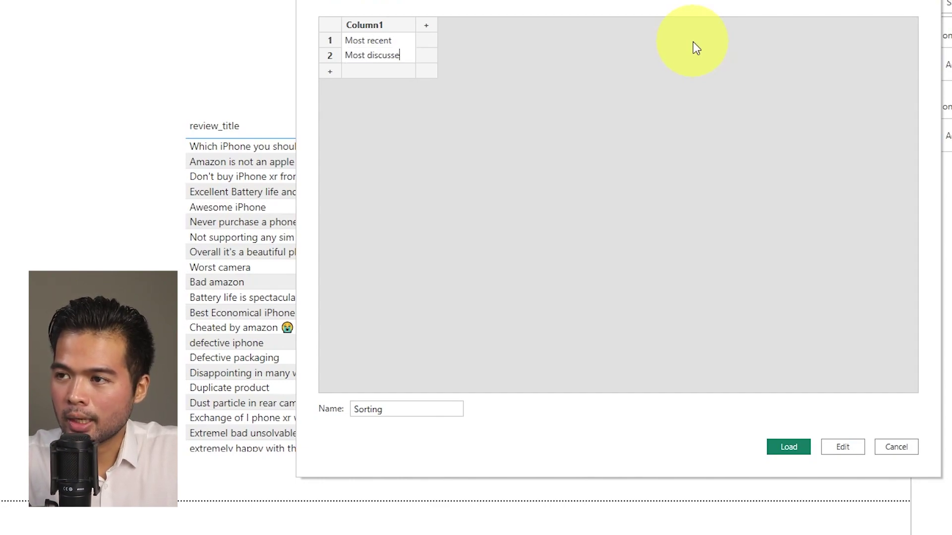
{"action": "type", "text": "d"}
{"action": "key", "text": "Return"}
{"action": "left_click_drag", "start_coordinate": [659, 1], "coordinate": [386, 70]}
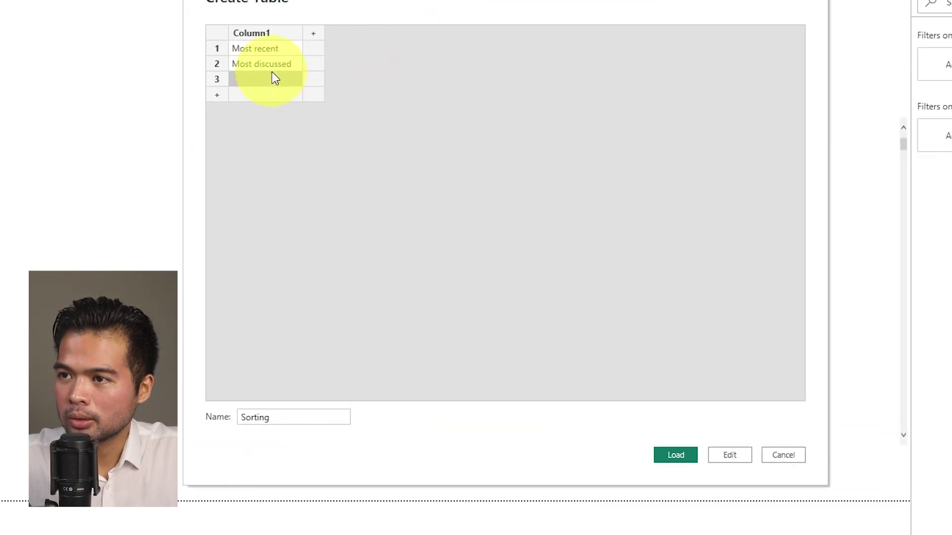
{"action": "type", "text": "Ms"}
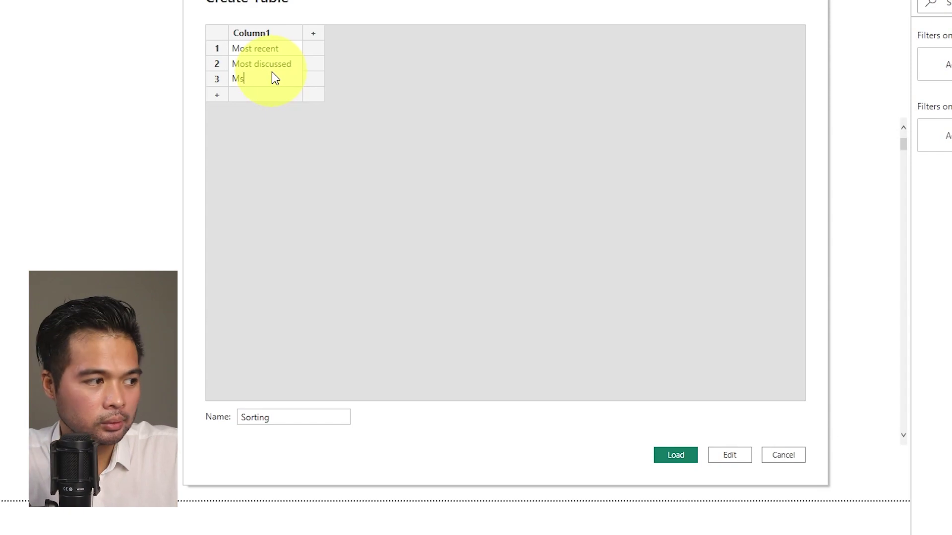
{"action": "type", "text": "st helpful"}
{"action": "left_click_drag", "start_coordinate": [278, 1], "coordinate": [901, 20]}
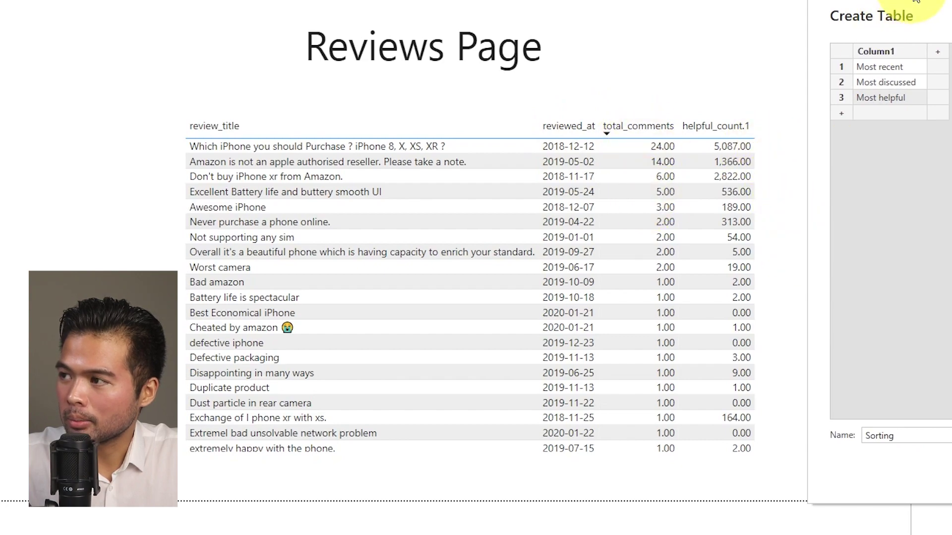
{"action": "left_click_drag", "start_coordinate": [912, 10], "coordinate": [327, 0]}
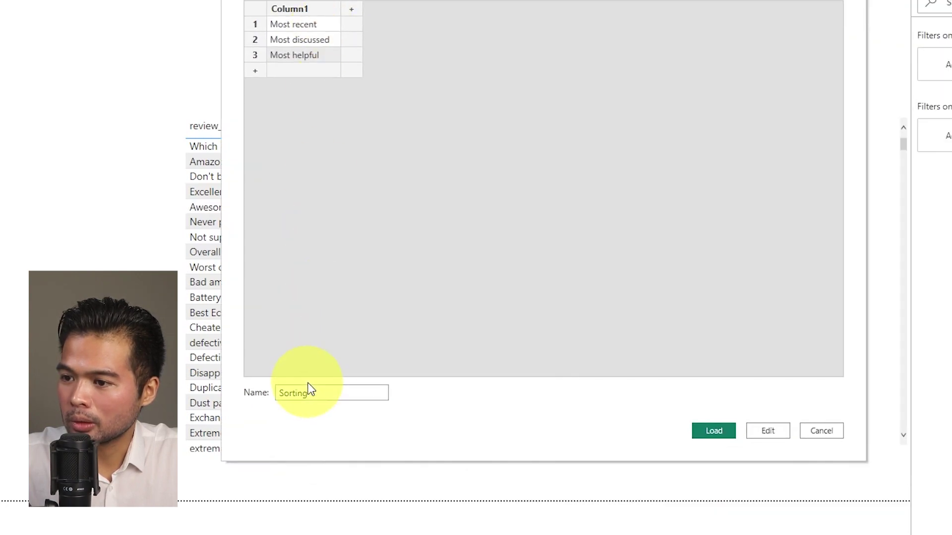
Step: Load the Sorting table and add the measure Sorting = SELECTEDVALUE(Sorting[Column1])
{"action": "left_click", "coordinate": [715, 433]}
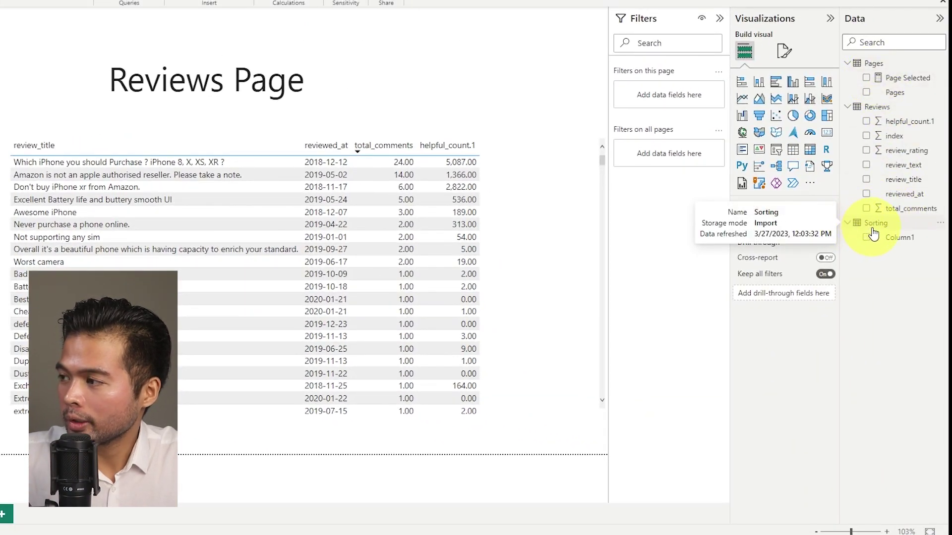
{"action": "right_click", "coordinate": [864, 232]}
{"action": "key", "text": "Escape"}
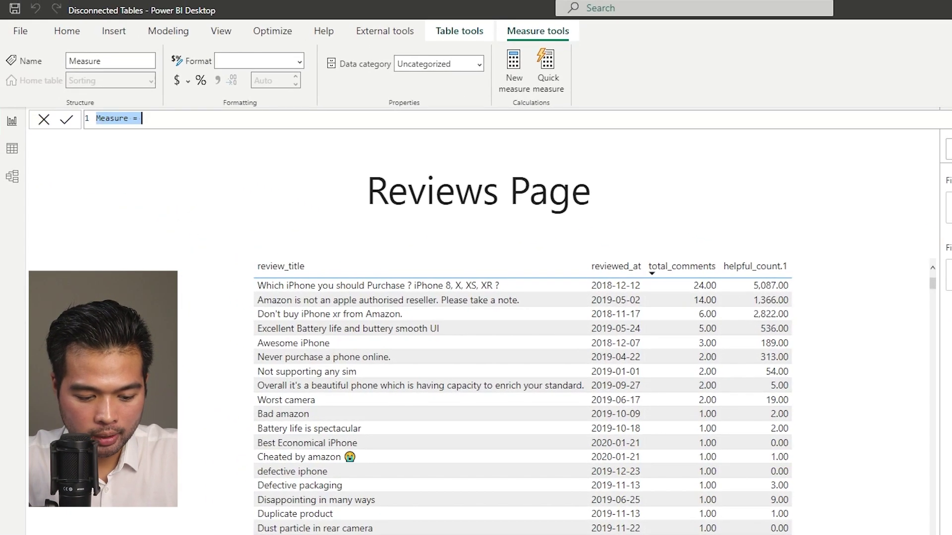
{"action": "type", "text": "Sorting ="}
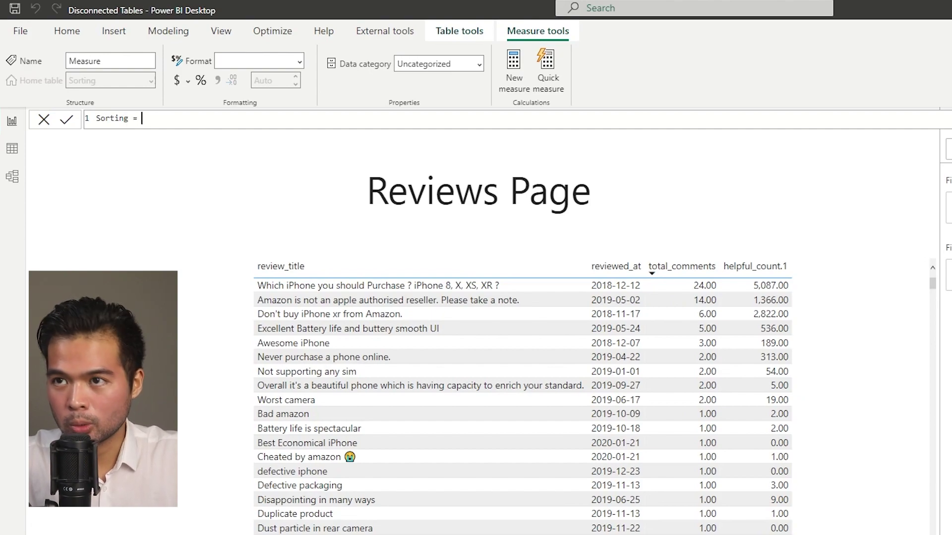
{"action": "type", "text": " SELECTED"}
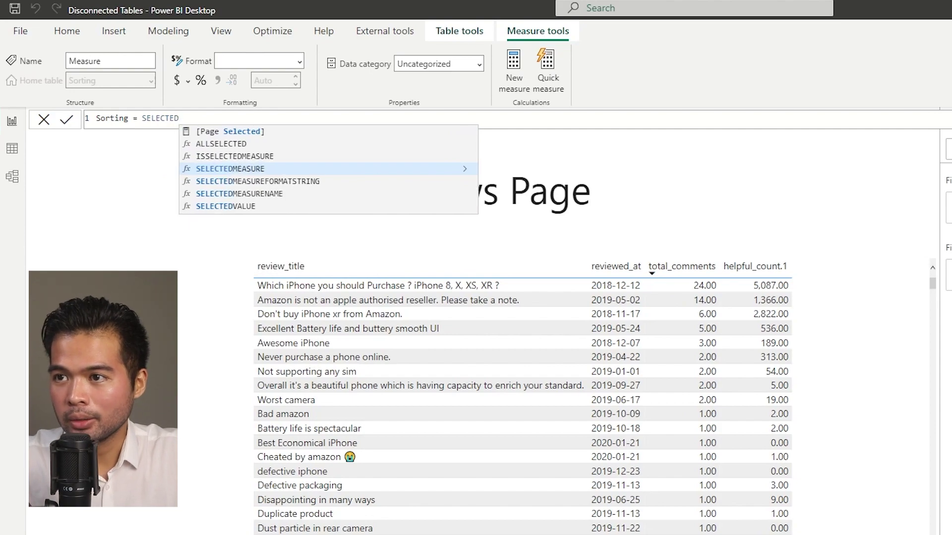
{"action": "key", "text": "Down"}
{"action": "key", "text": "Down"}
{"action": "key", "text": "Down"}
{"action": "key", "text": "Tab"}
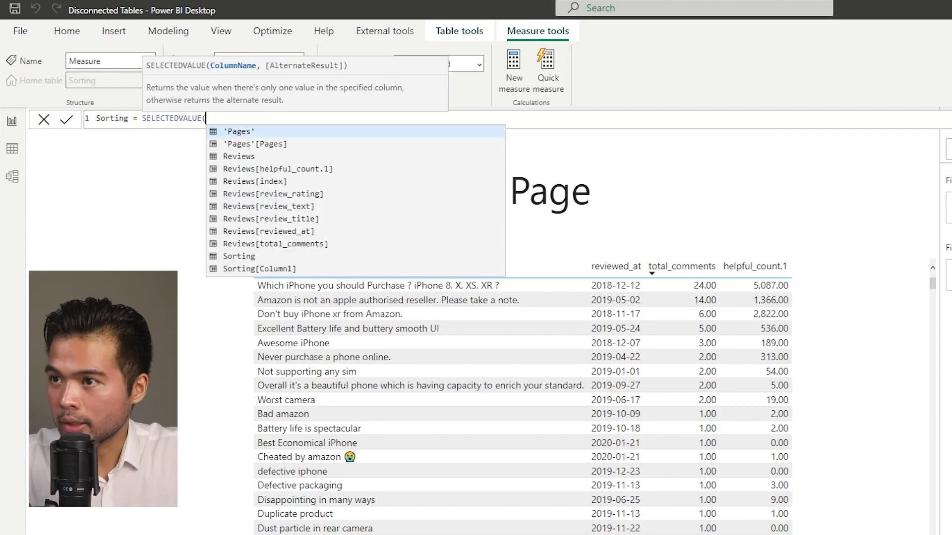
{"action": "type", "text": "Sort"}
{"action": "key", "text": "Down"}
{"action": "key", "text": "Tab"}
{"action": "type", "text": ")"}
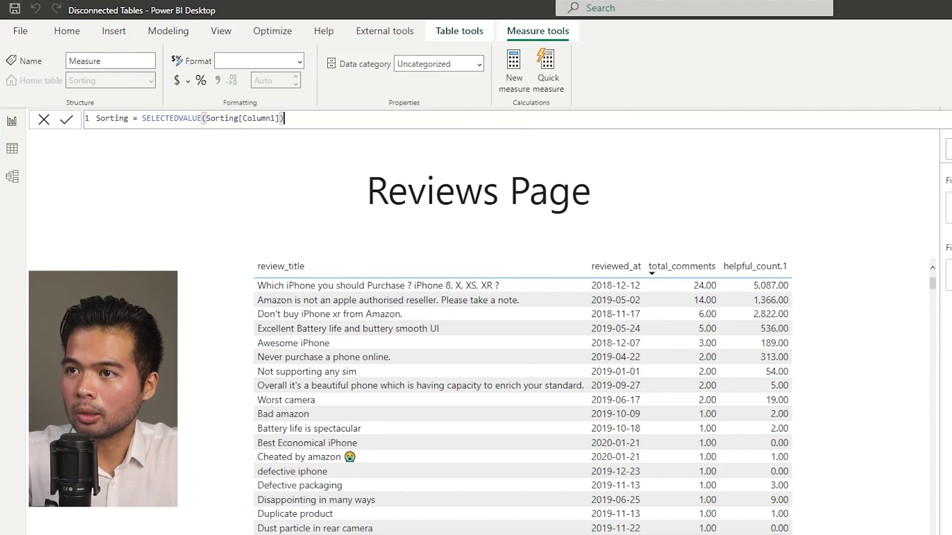
{"action": "key", "text": "Return"}
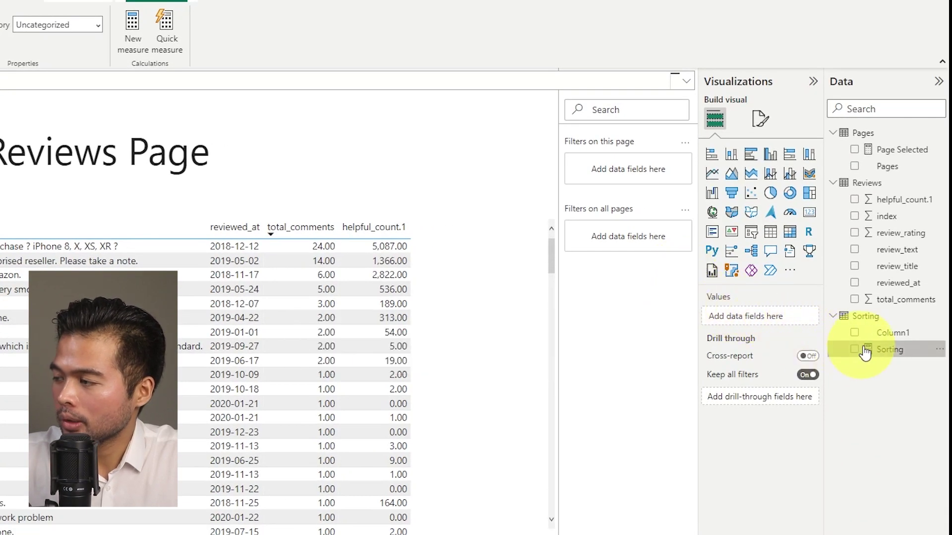
Step: Place the Sorting measure as a card in the page's top-right corner
{"action": "left_click_drag", "start_coordinate": [866, 352], "coordinate": [437, 139]}
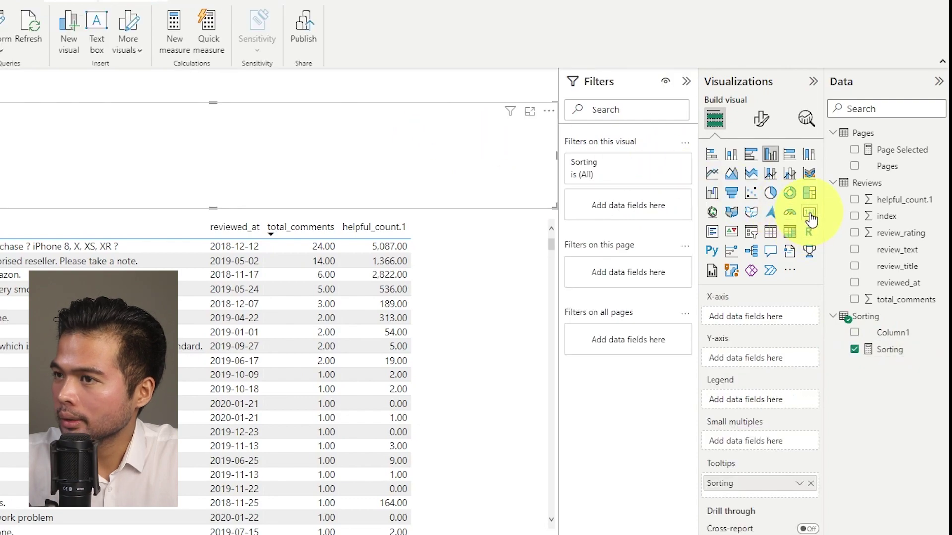
{"action": "left_click", "coordinate": [809, 215]}
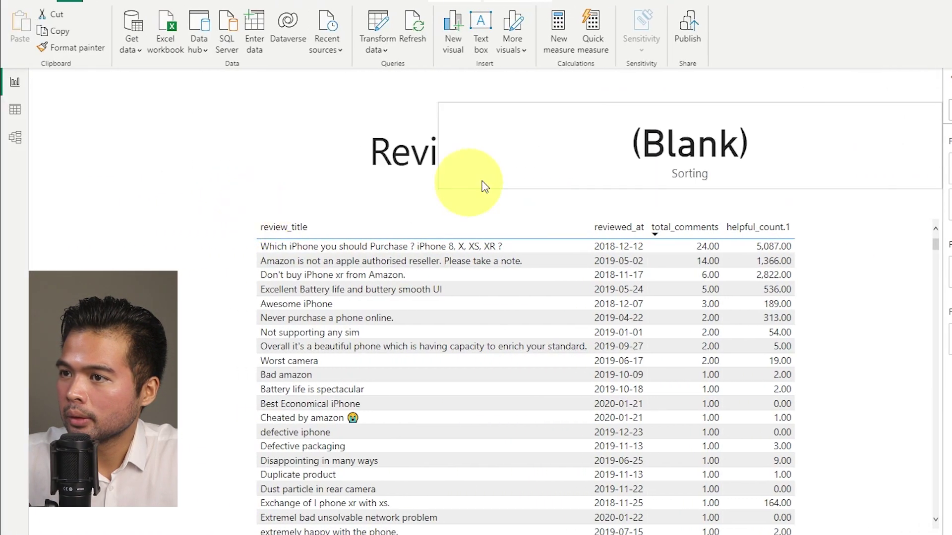
{"action": "left_click_drag", "start_coordinate": [508, 184], "coordinate": [729, 121]}
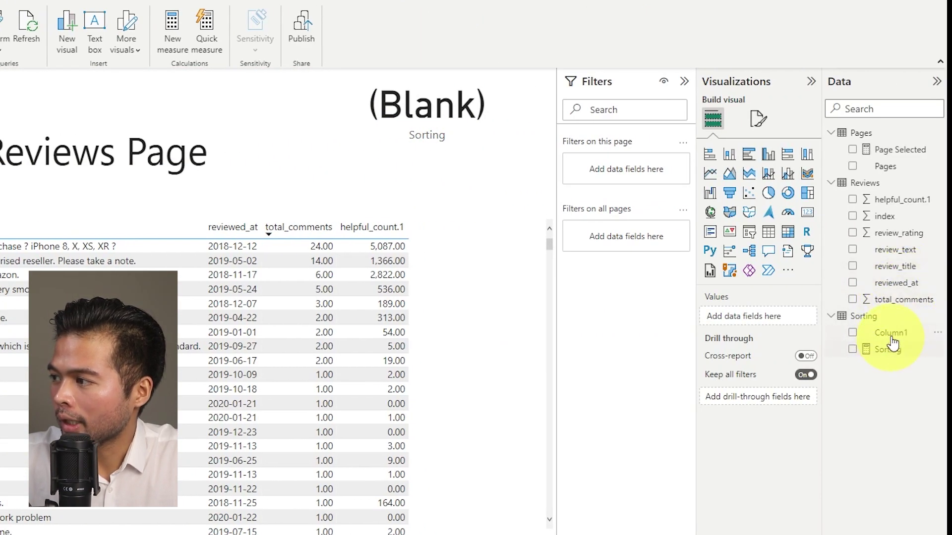
Step: Add a resized Column1 visual below the card and convert it to a slicer
{"action": "left_click_drag", "start_coordinate": [893, 341], "coordinate": [357, 181]}
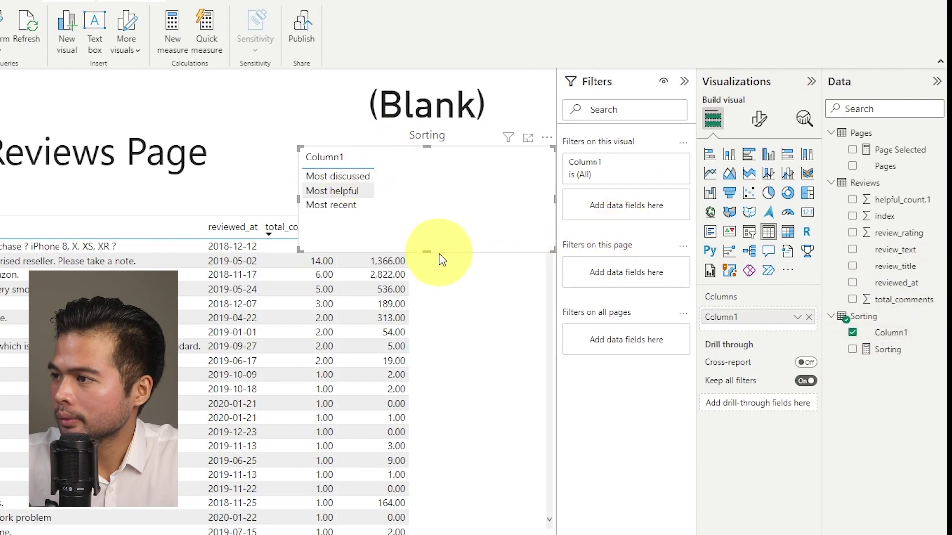
{"action": "left_click_drag", "start_coordinate": [426, 251], "coordinate": [429, 216]}
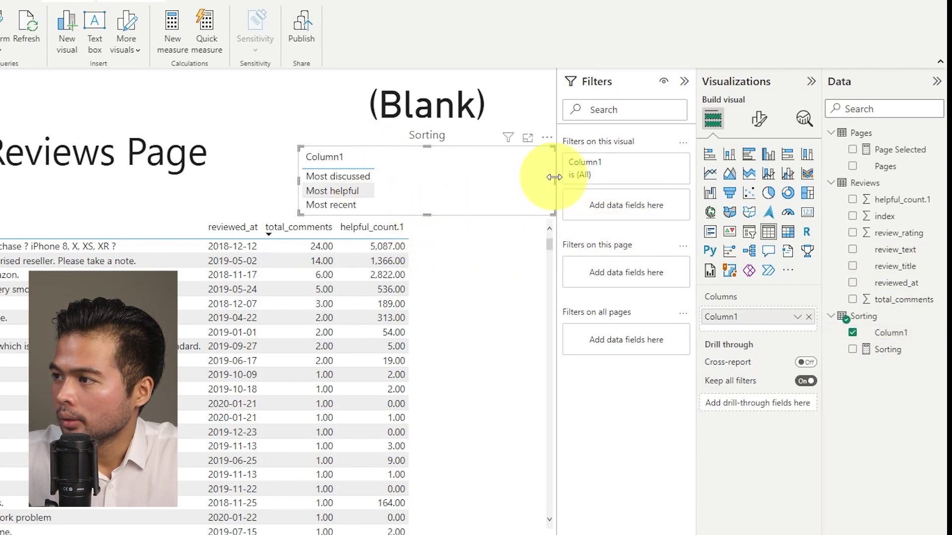
{"action": "left_click_drag", "start_coordinate": [554, 177], "coordinate": [407, 181]}
{"action": "left_click", "coordinate": [750, 233]}
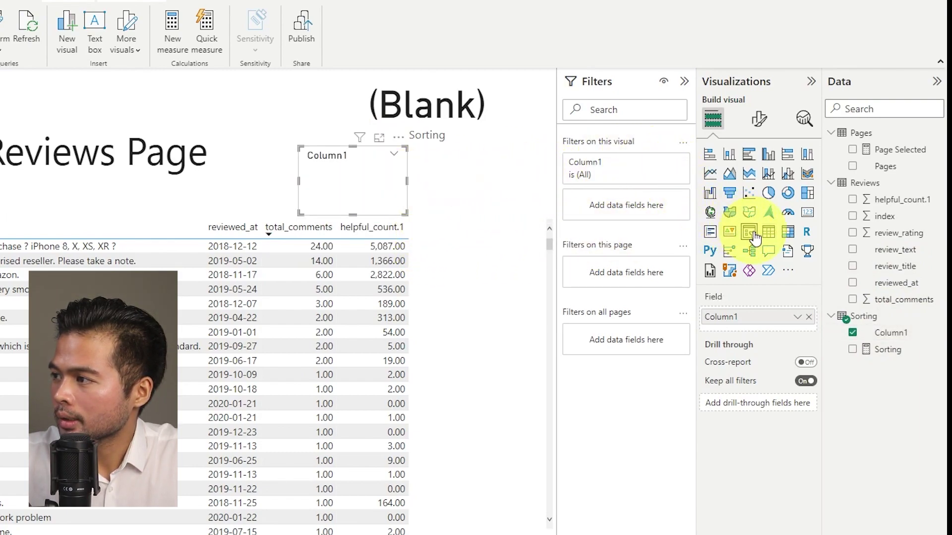
Step: Format the slicer as a widened Dropdown style with Single select turned on
{"action": "left_click", "coordinate": [757, 119]}
{"action": "left_click", "coordinate": [759, 215]}
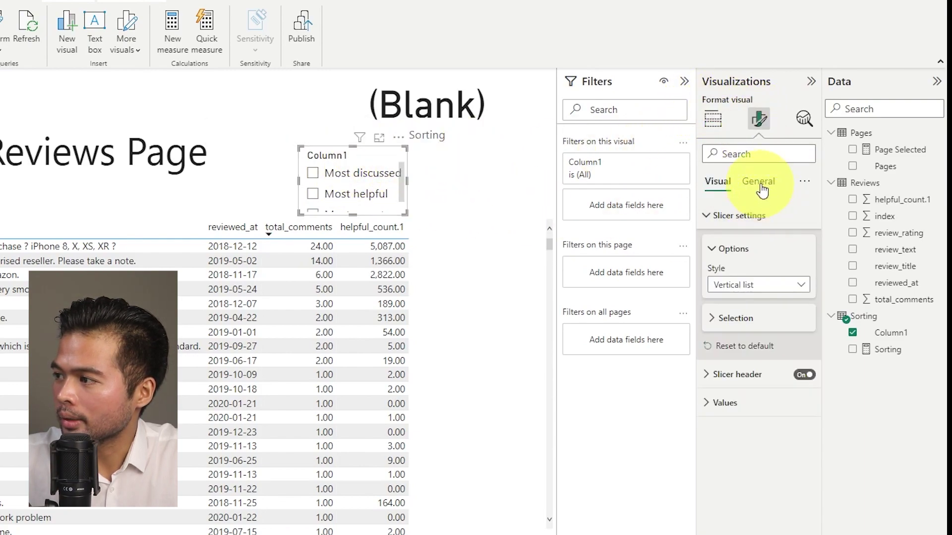
{"action": "left_click", "coordinate": [751, 286]}
{"action": "left_click", "coordinate": [751, 338]}
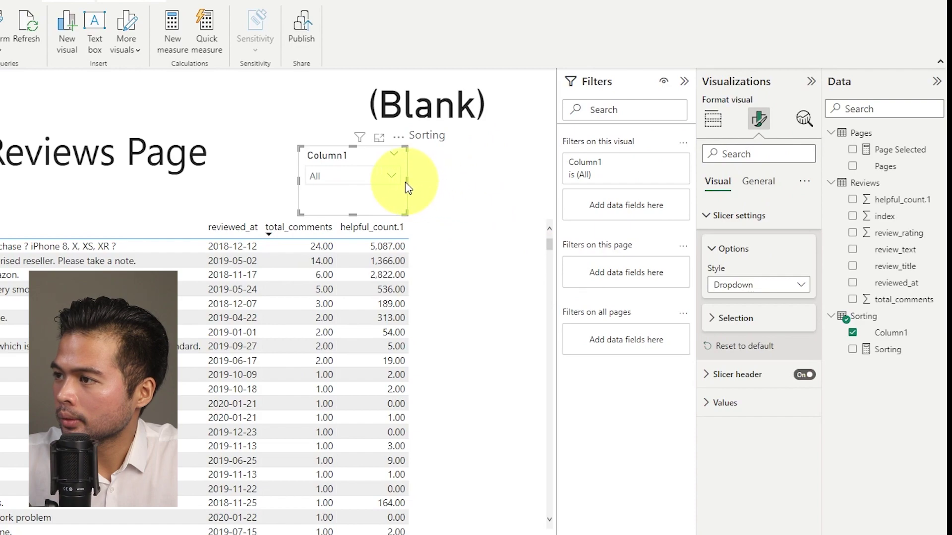
{"action": "left_click_drag", "start_coordinate": [406, 182], "coordinate": [451, 182]}
{"action": "left_click", "coordinate": [747, 318]}
{"action": "left_click", "coordinate": [798, 338]}
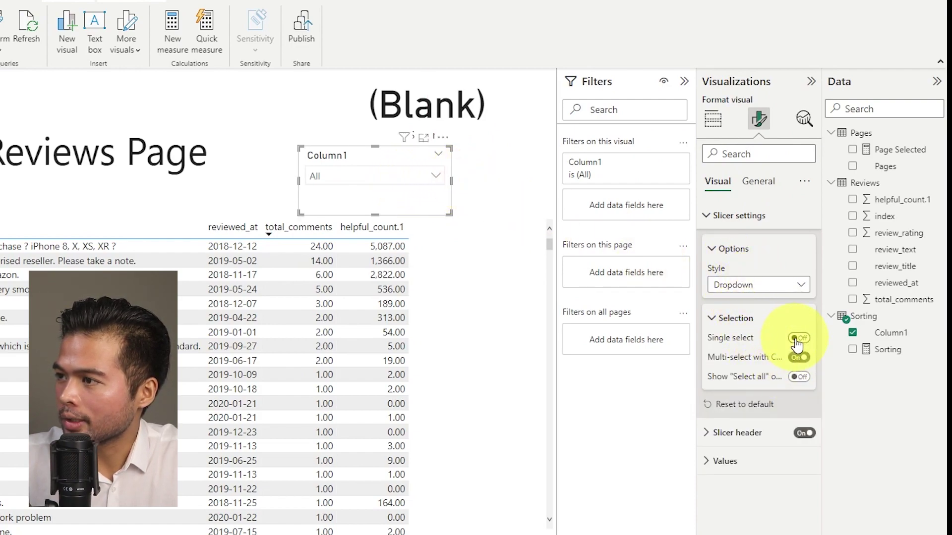
Step: Test the slicer with Most helpful and Most recent, ending on Most discussed
{"action": "left_click", "coordinate": [373, 185]}
{"action": "left_click", "coordinate": [373, 195]}
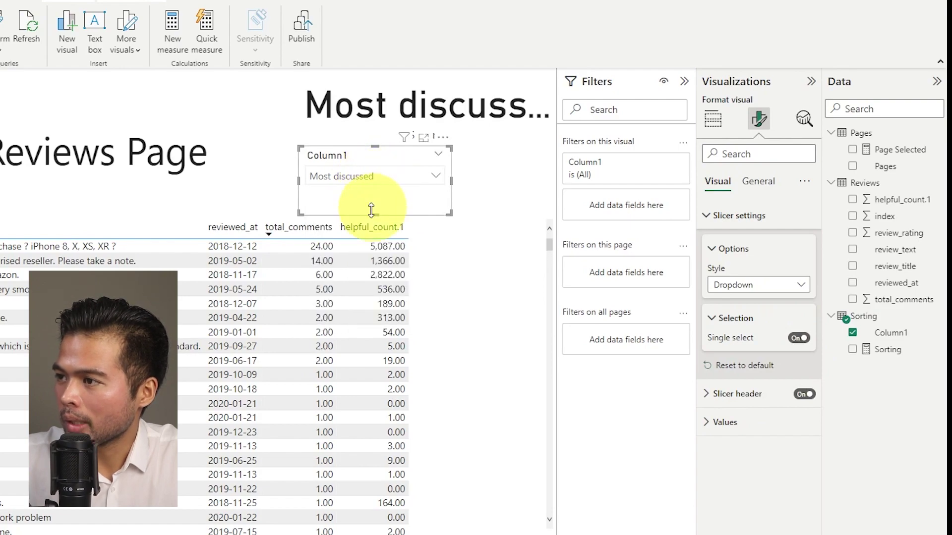
{"action": "left_click", "coordinate": [372, 182]}
{"action": "left_click", "coordinate": [374, 214]}
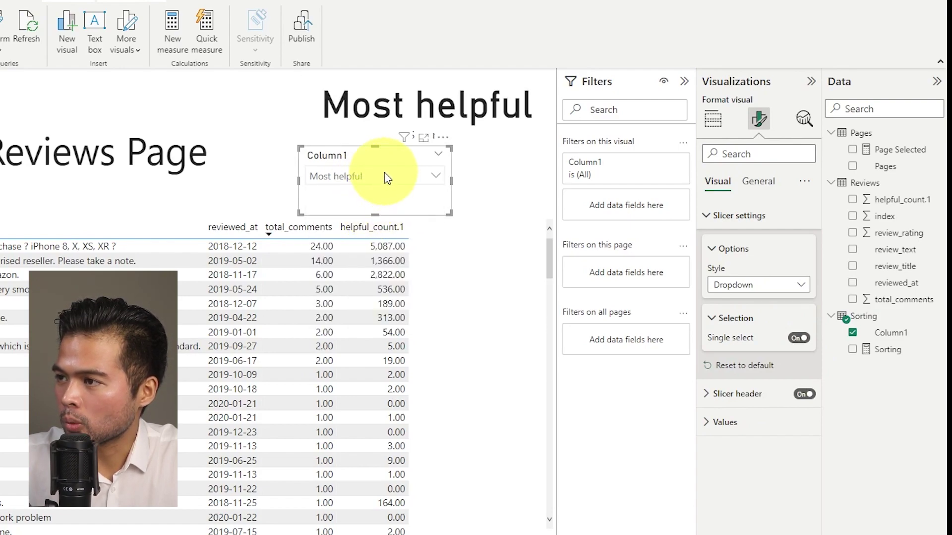
{"action": "left_click", "coordinate": [386, 177]}
{"action": "left_click", "coordinate": [377, 239]}
{"action": "left_click", "coordinate": [385, 174]}
{"action": "left_click", "coordinate": [377, 201]}
{"action": "left_click", "coordinate": [268, 198]}
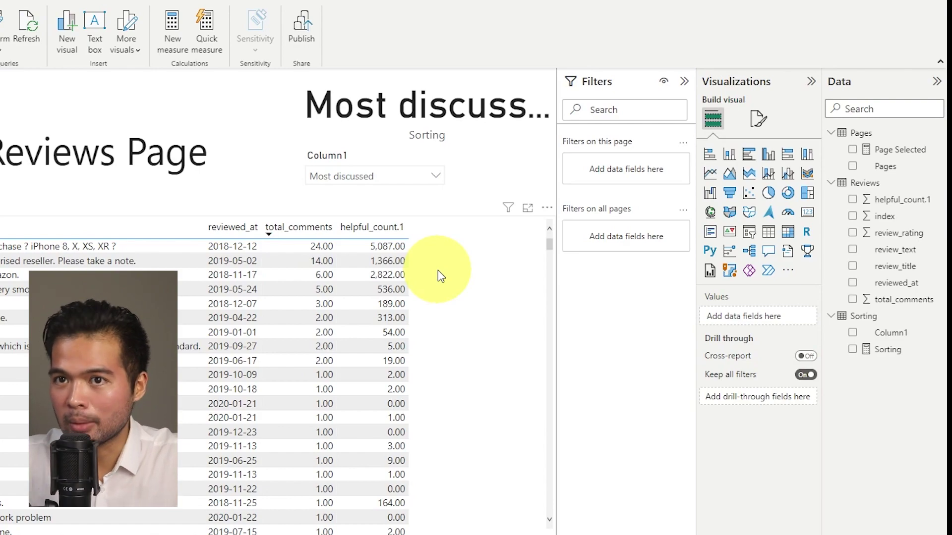
{"action": "left_click", "coordinate": [457, 300]}
{"action": "right_click", "coordinate": [867, 319]}
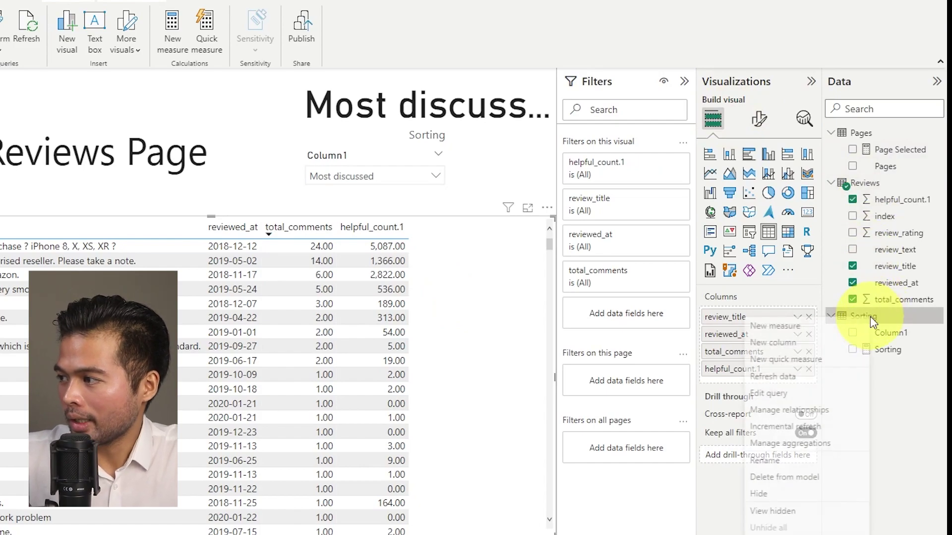
{"action": "left_click", "coordinate": [917, 380]}
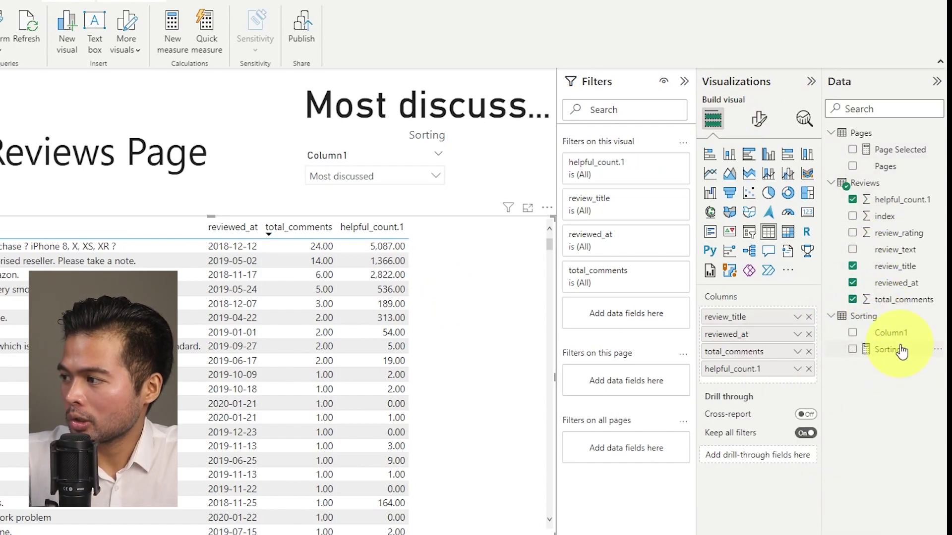
Step: Rewrite the Sorting measure to store SELECTEDVALUE in VAR _selected and add a RETURN line
{"action": "left_click", "coordinate": [890, 350]}
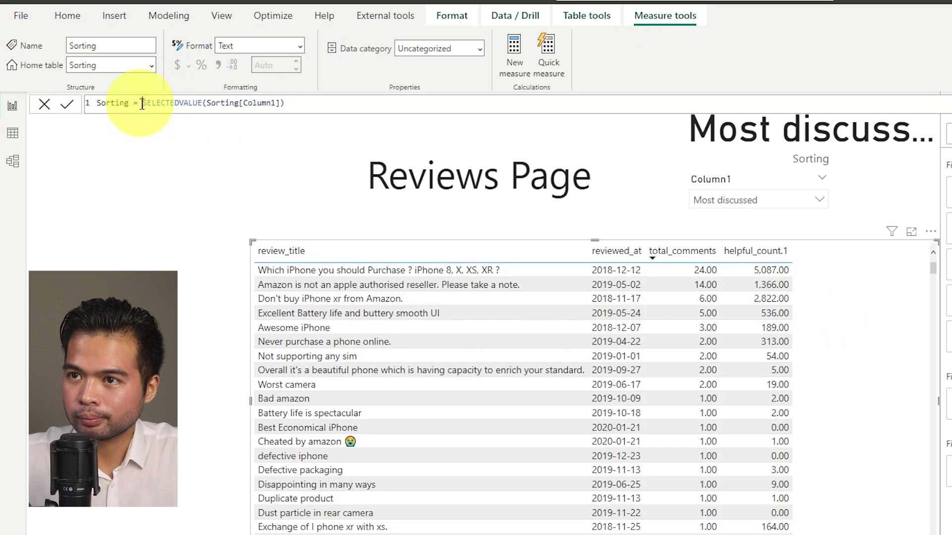
{"action": "left_click", "coordinate": [142, 103]}
{"action": "key", "text": "shift+Return"}
{"action": "type", "text": "V"}
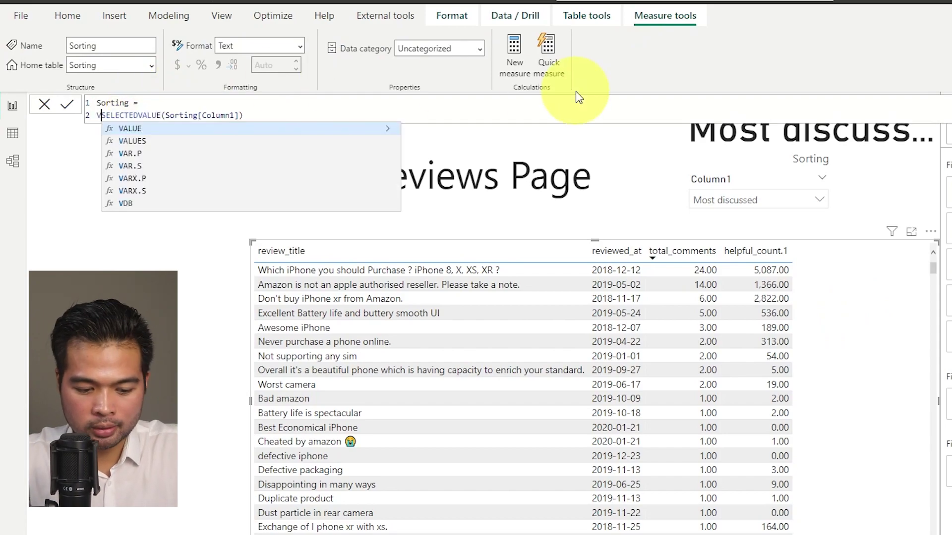
{"action": "type", "text": "AR  "}
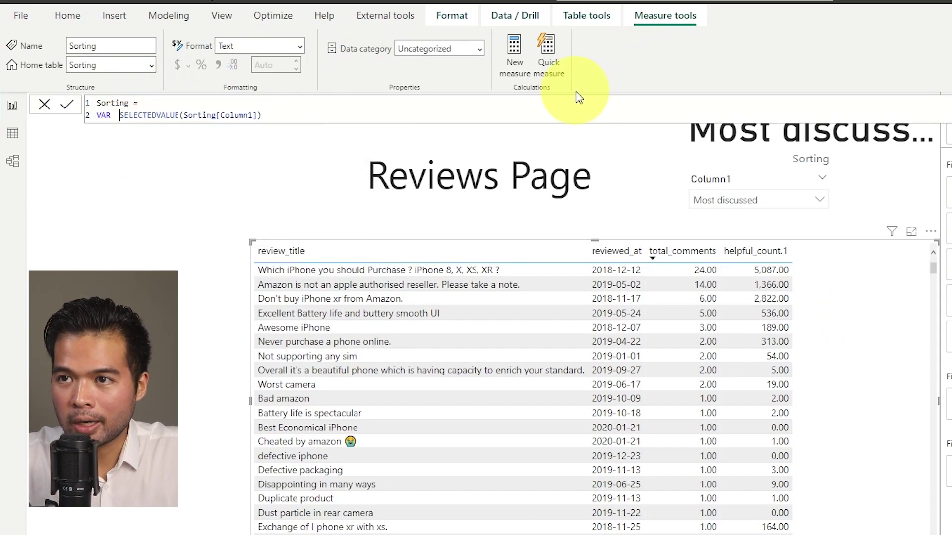
{"action": "type", "text": "_selecte"}
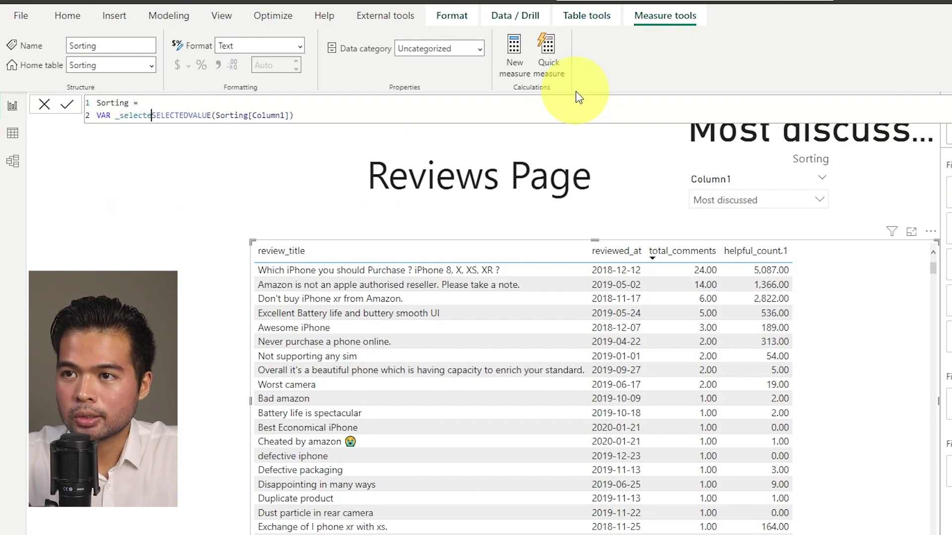
{"action": "type", "text": "d ="}
{"action": "left_click", "coordinate": [473, 110]}
{"action": "key", "text": "shift+Return"}
{"action": "type", "text": "RETURN"}
{"action": "key", "text": "shift+Return"}
Step: Add SWITCH(TRUE(), _selected = "Most recent", MAX(Reviews[reviewed_at])) as the first branch
{"action": "type", "text": "SWITCC"}
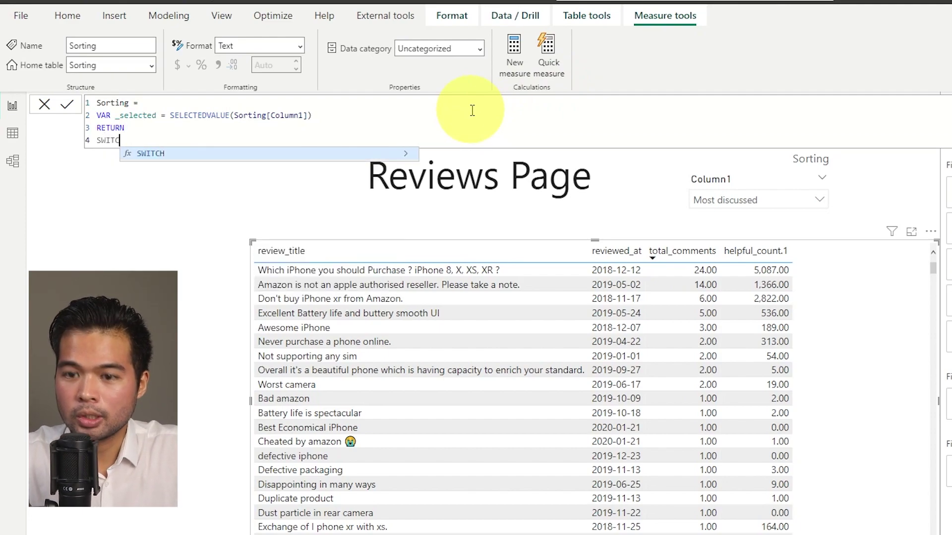
{"action": "key", "text": "Tab"}
{"action": "type", "text": "("}
{"action": "key", "text": "shift+Return"}
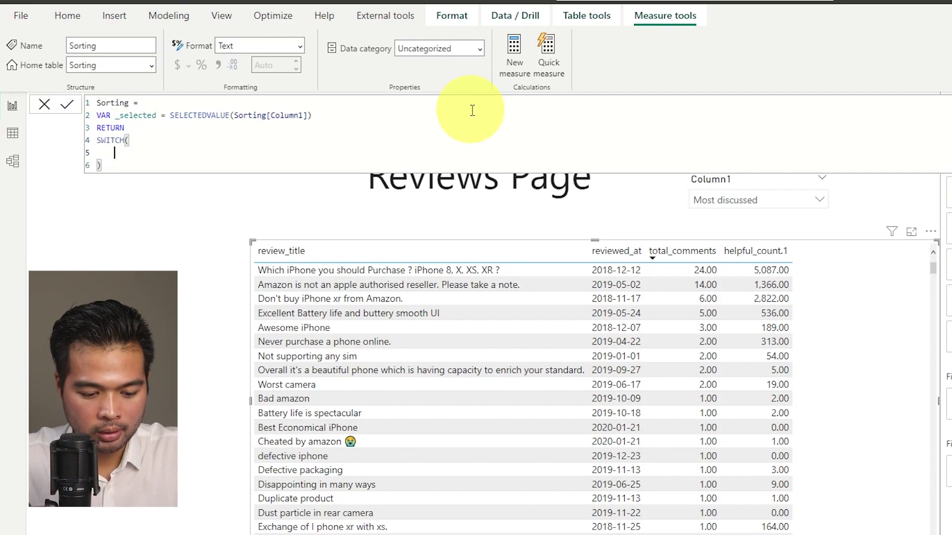
{"action": "type", "text": "TRUE"}
{"action": "key", "text": "Tab"}
{"action": "type", "text": "()"}
{"action": "key", "text": "shift+Return"}
{"action": "type", "text": ", _e"}
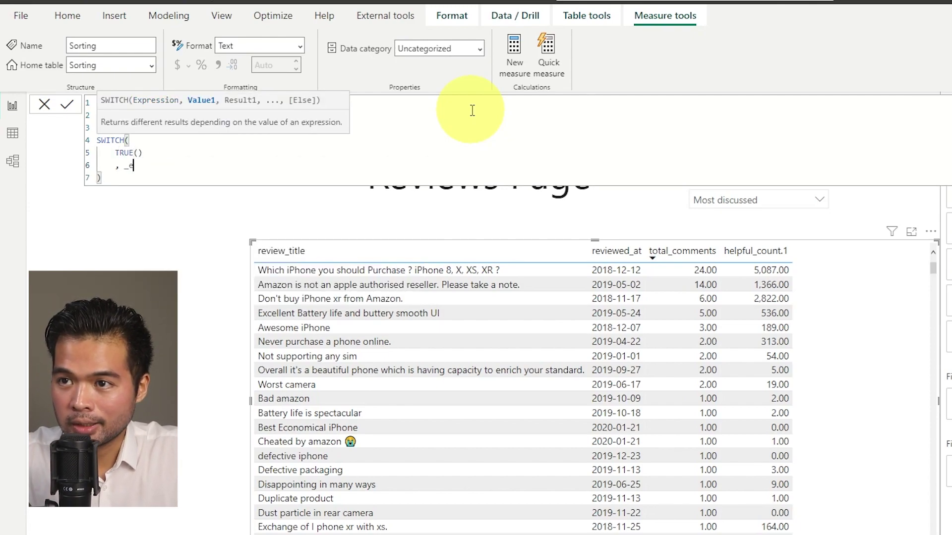
{"action": "key", "text": "Tab"}
{"action": "type", "text": "= "}
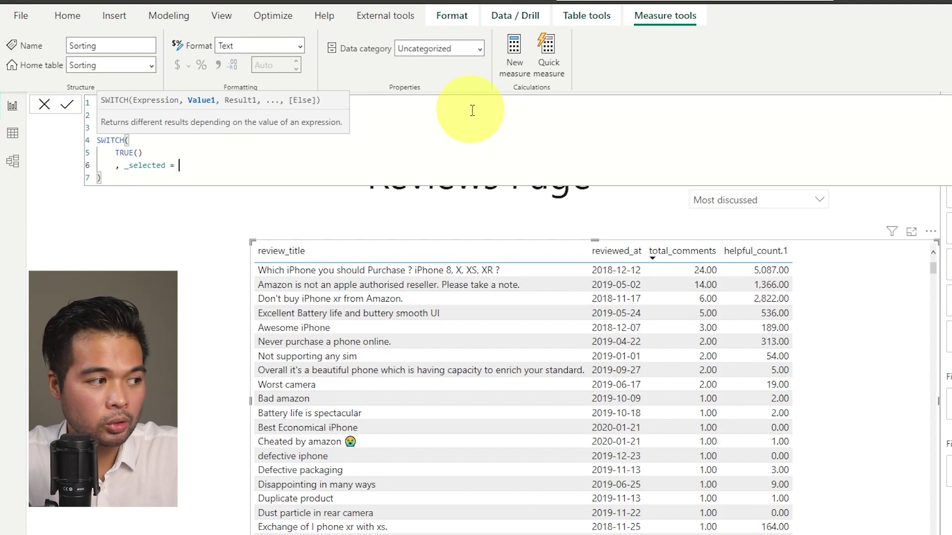
{"action": "type", "text": "\"Most re"}
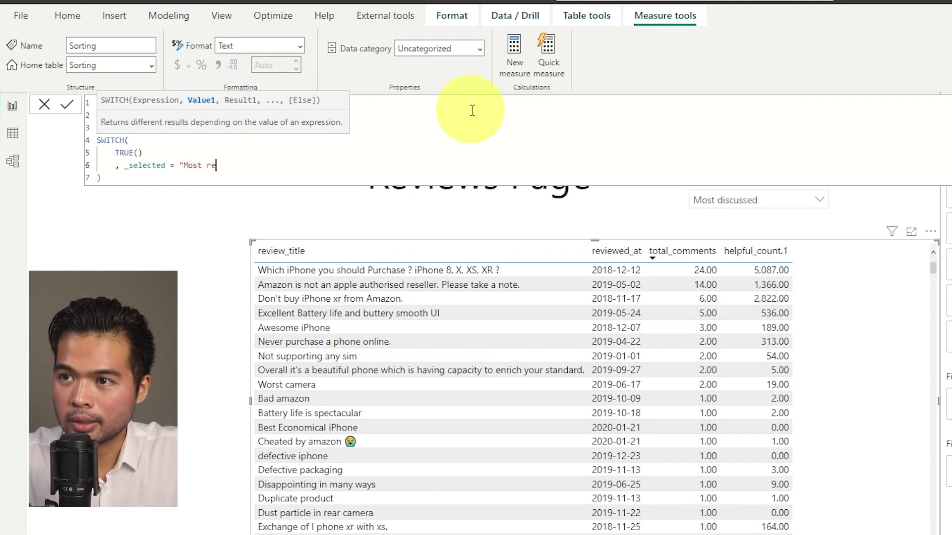
{"action": "type", "text": "cent\", SU"}
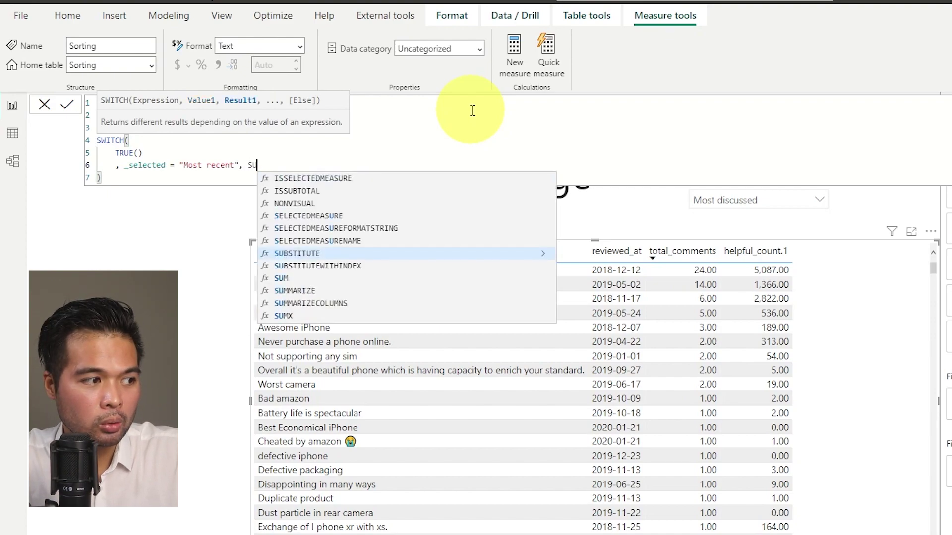
{"action": "key", "text": "BackSpace"}
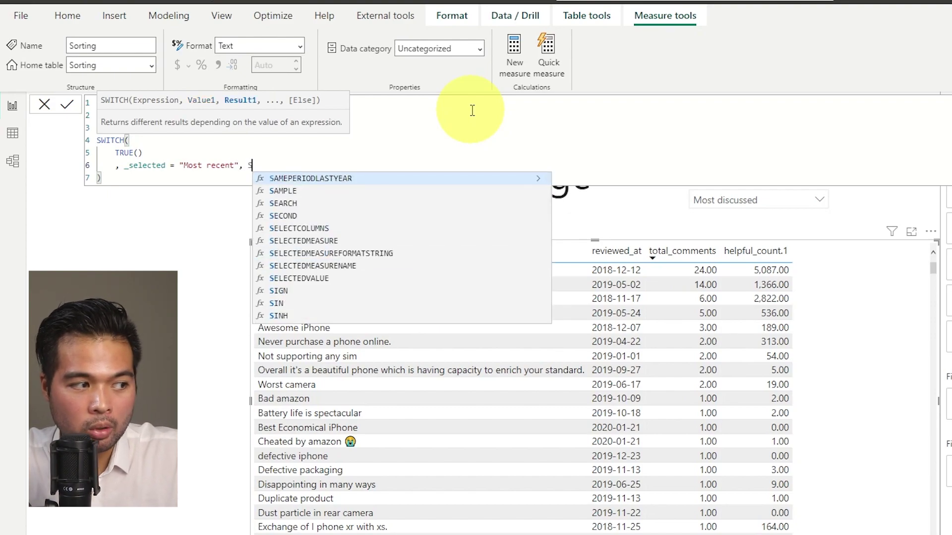
{"action": "key", "text": "BackSpace"}
{"action": "type", "text": "MAX("}
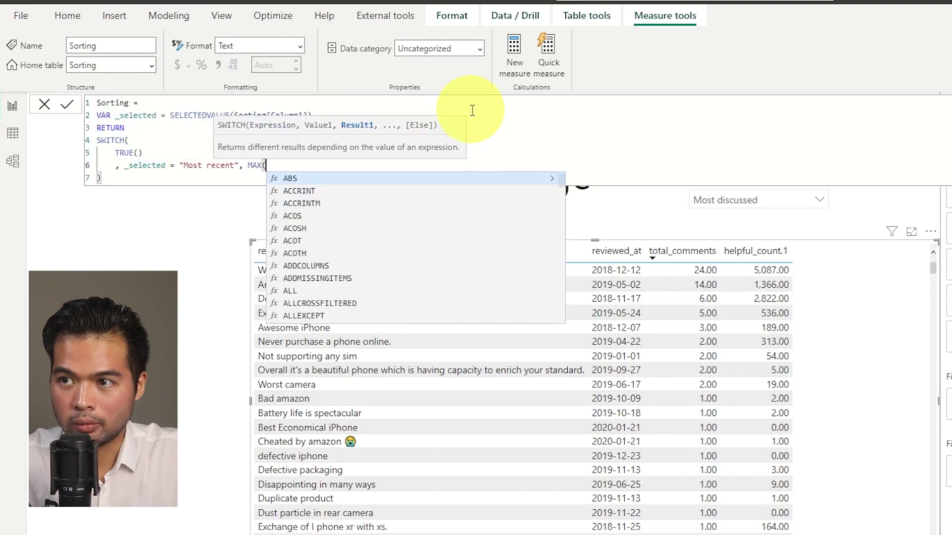
{"action": "type", "text": "review"}
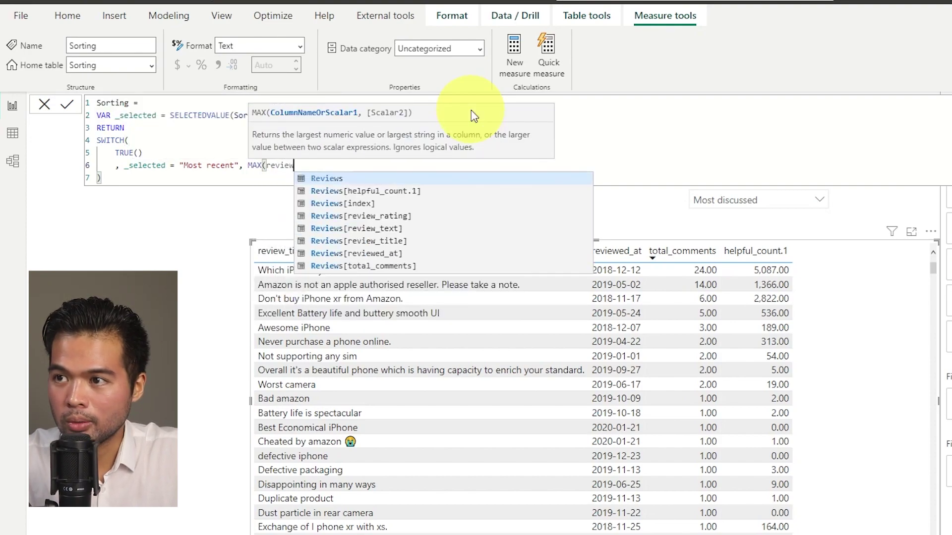
{"action": "key", "text": "Down"}
{"action": "key", "text": "Down"}
{"action": "key", "text": "Down"}
{"action": "key", "text": "Down"}
{"action": "key", "text": "Down"}
{"action": "key", "text": "Down"}
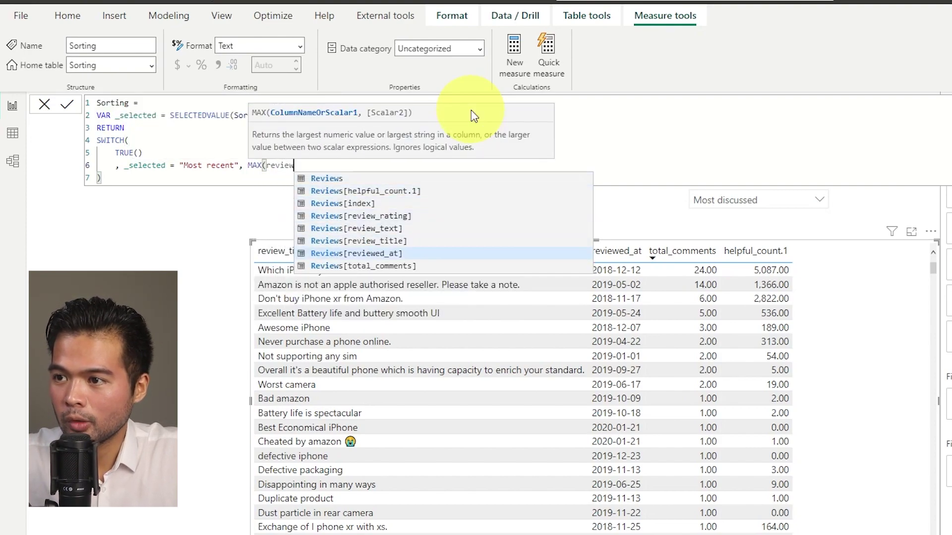
{"action": "key", "text": "Tab"}
{"action": "type", "text": ")"}
Step: Add Most discussed → SUM(Reviews[total_comments]) and fallback SUM(Reviews[helpful_count.1]), then commit
{"action": "key", "text": "shift+Return"}
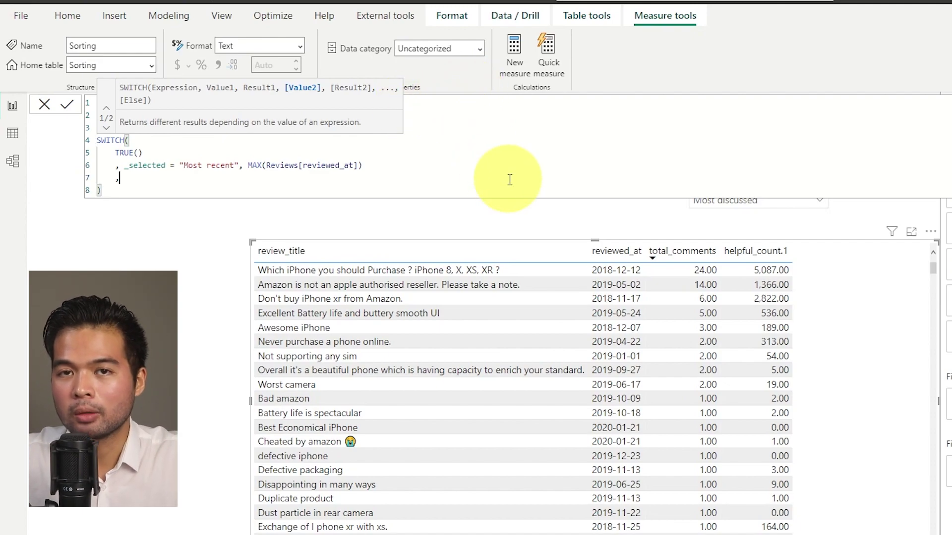
{"action": "type", "text": "_selected = \"\""}
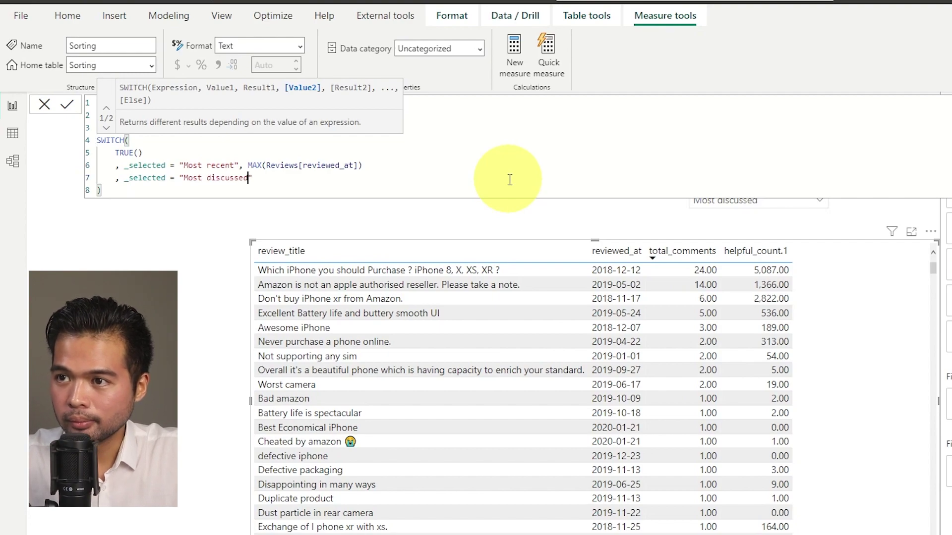
{"action": "type", "text": "Most discussed, "}
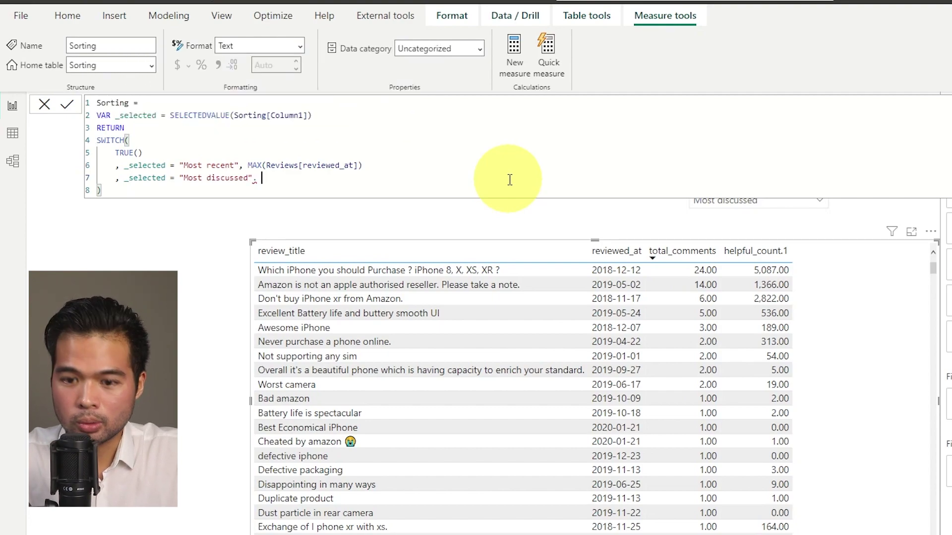
{"action": "type", "text": ", "}
{"action": "type", "text": "S"}
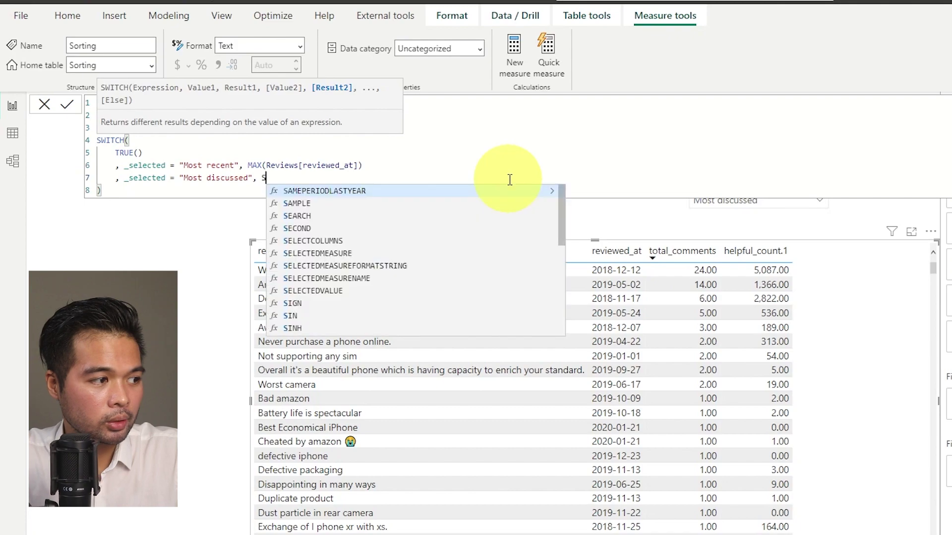
{"action": "type", "text": "UM("}
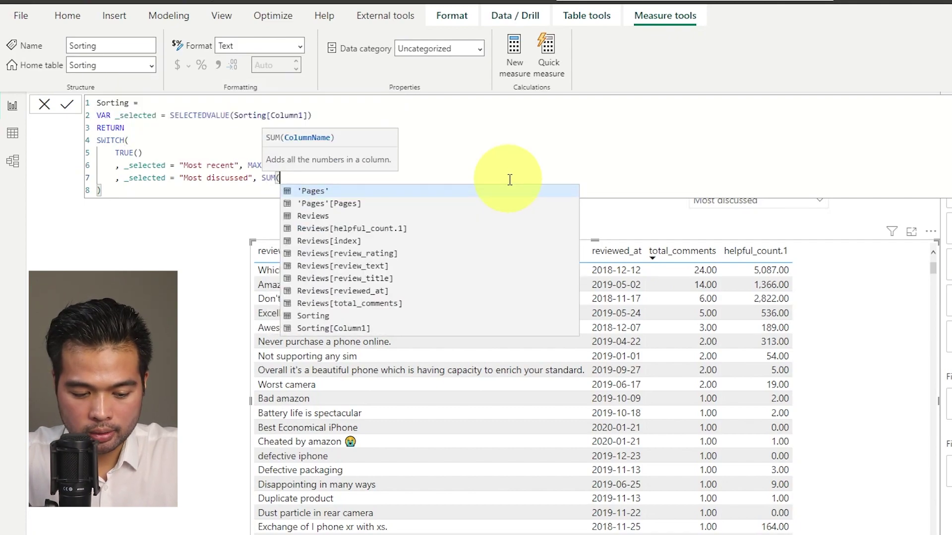
{"action": "type", "text": "total"}
{"action": "key", "text": "Tab"}
{"action": "type", "text": ")"}
{"action": "key", "text": "shift+Return"}
{"action": "type", "text": ","}
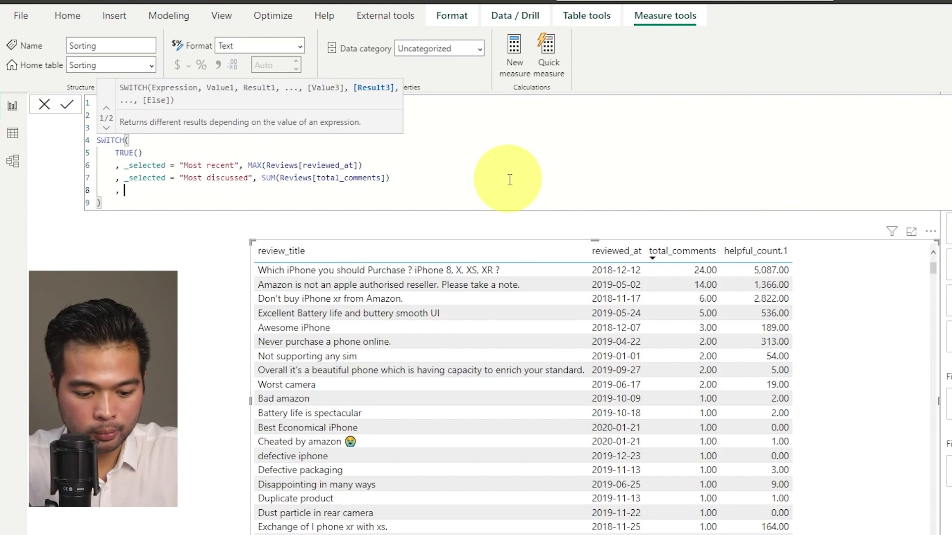
{"action": "type", "text": "SUM(Reviews[helpful_count.1]"}
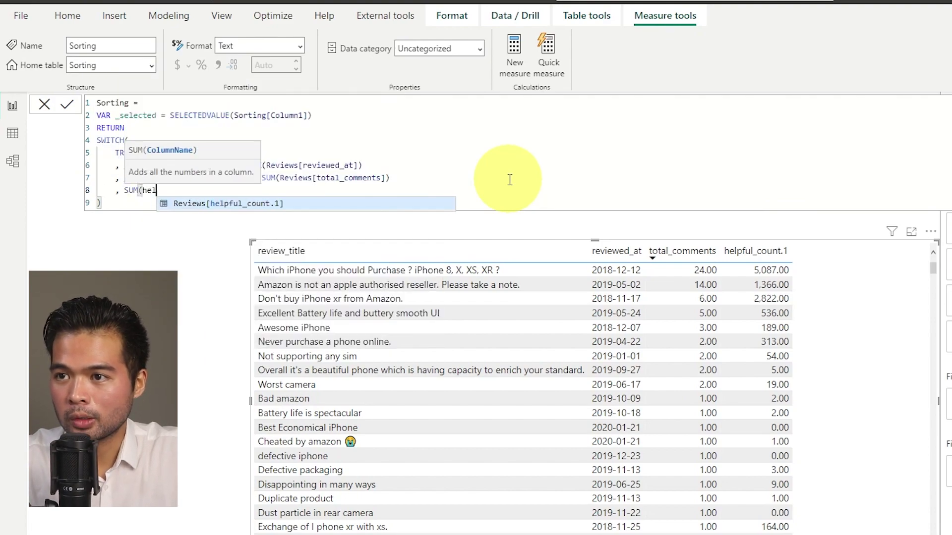
{"action": "type", "text": ")"}
{"action": "key", "text": "Return"}
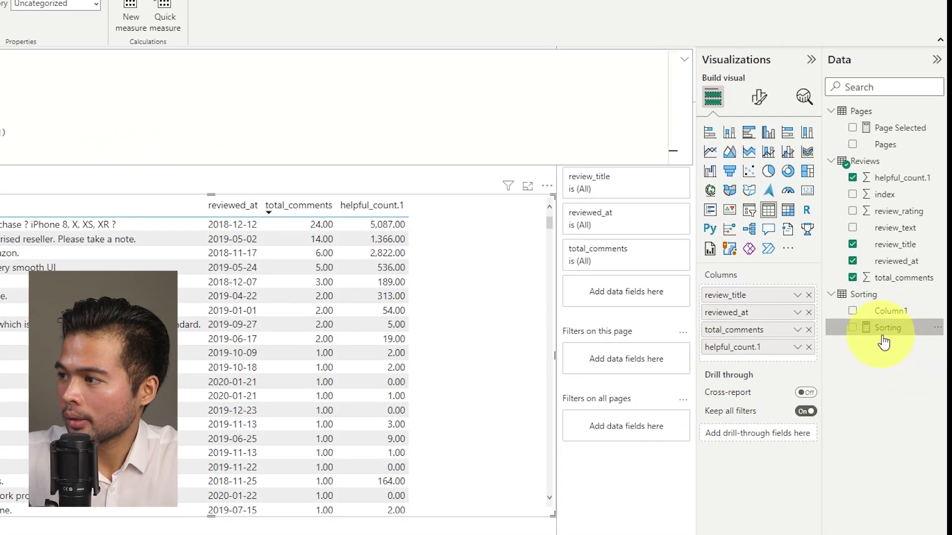
Step: Add the Sorting measure as a table column and sort it descending
{"action": "left_click_drag", "start_coordinate": [885, 329], "coordinate": [466, 283]}
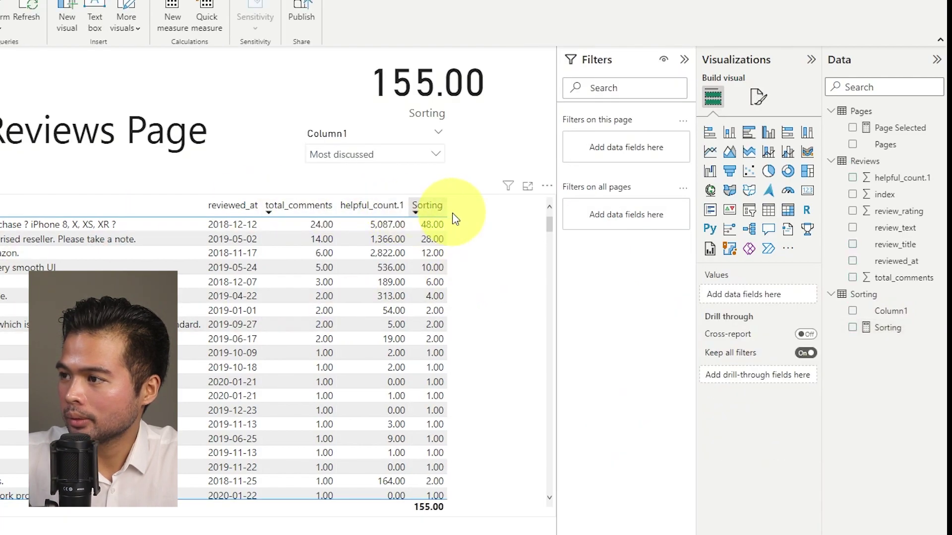
{"action": "left_click", "coordinate": [432, 205]}
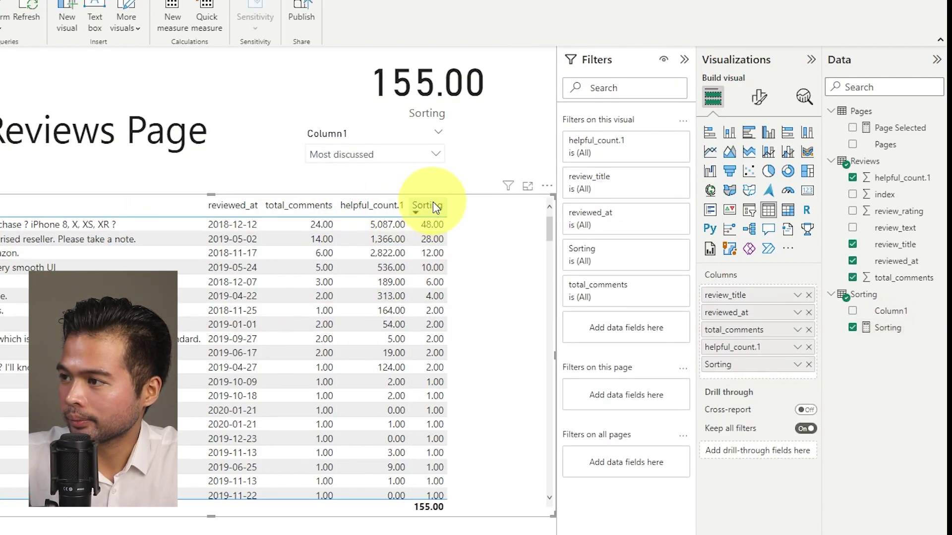
{"action": "left_click", "coordinate": [433, 205]}
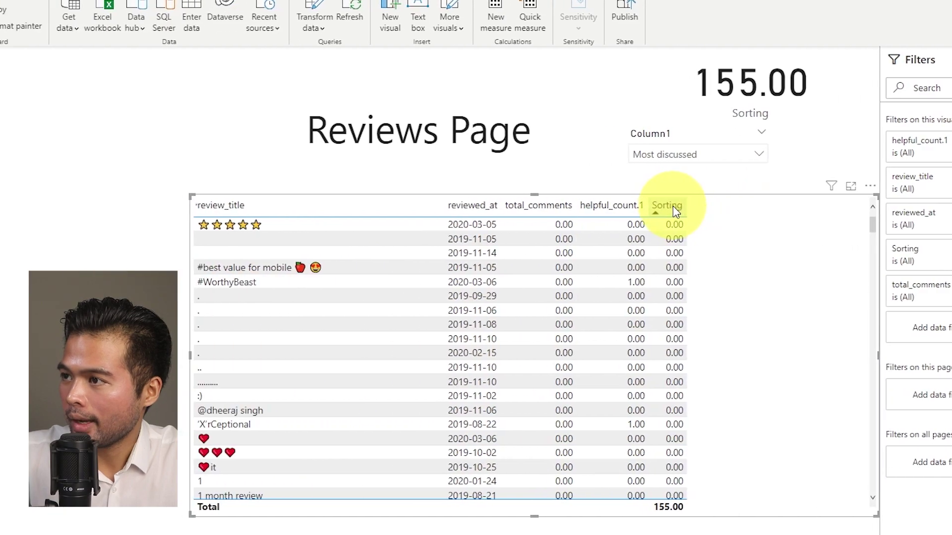
{"action": "left_click", "coordinate": [564, 206]}
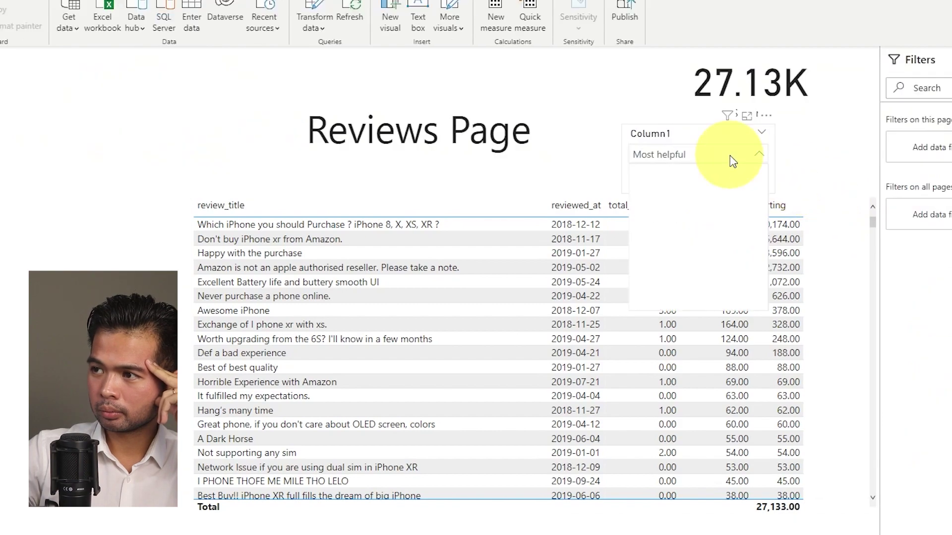
Step: Switch the sort slicer to Most recent, then to Most helpful
{"action": "left_click", "coordinate": [732, 155]}
{"action": "left_click", "coordinate": [660, 201]}
{"action": "left_click", "coordinate": [722, 158]}
{"action": "left_click", "coordinate": [702, 193]}
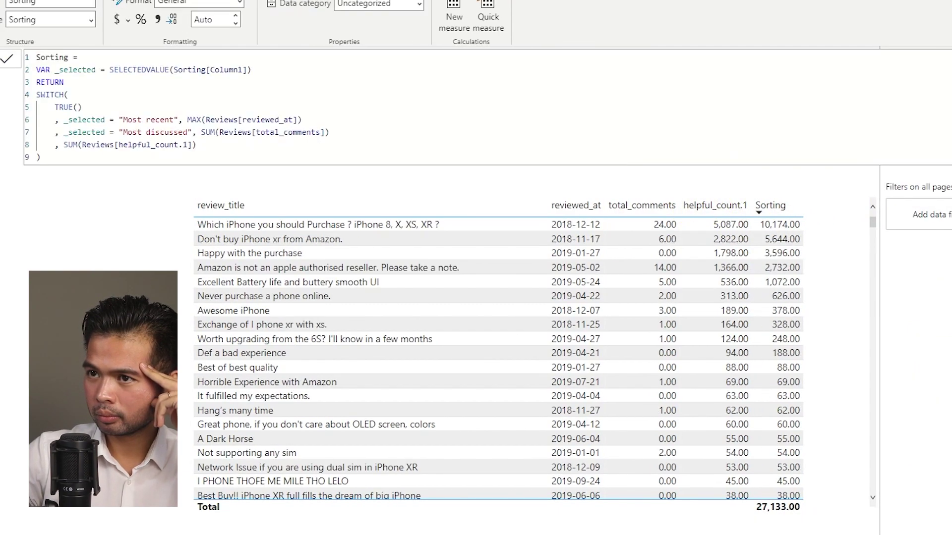
Step: Replace both SUMs with MAX in the Sorting measure and delete the stray Q&A visual
{"action": "double_click", "coordinate": [207, 132]}
{"action": "type", "text": "MAX"}
{"action": "double_click", "coordinate": [77, 144]}
{"action": "type", "text": "MAX"}
{"action": "double_click", "coordinate": [100, 234]}
{"action": "key", "text": "Delete"}
{"action": "left_click", "coordinate": [838, 321]}
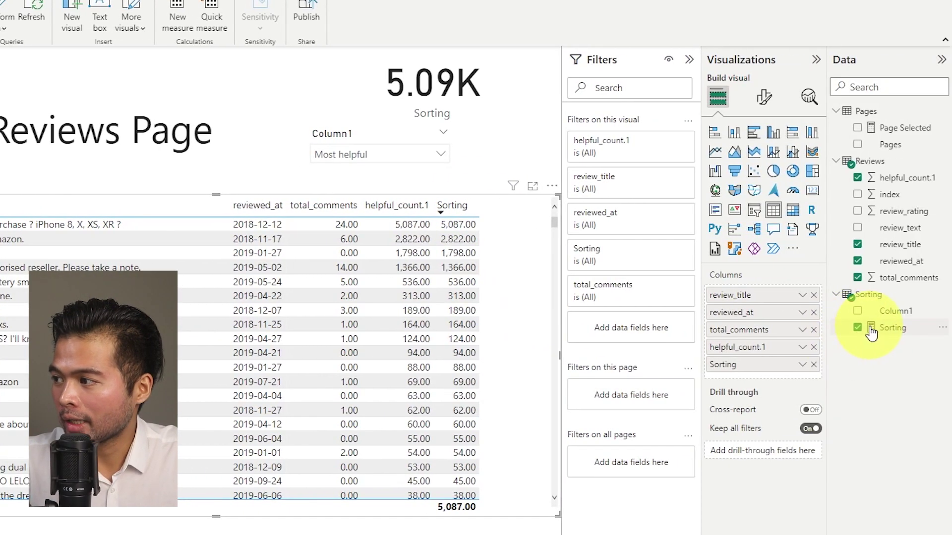
{"action": "left_click", "coordinate": [870, 327]}
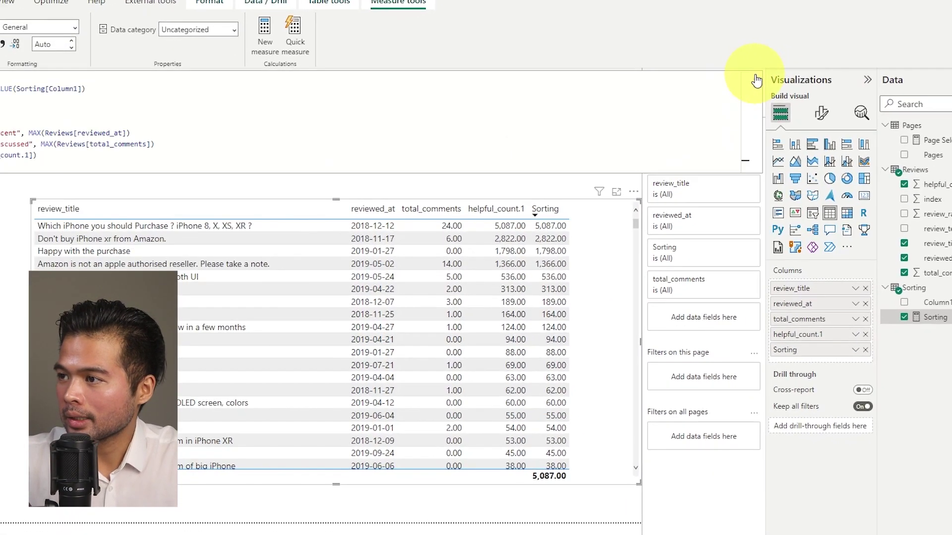
Step: Close the formula bar and set the slicer to Most discussed, then Most recent (2020-04-22)
{"action": "left_click", "coordinate": [756, 81]}
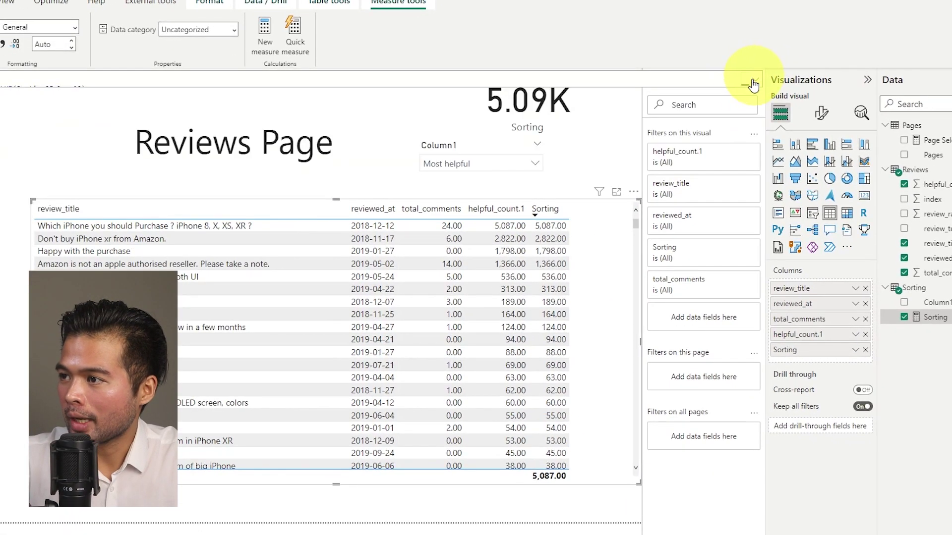
{"action": "left_click", "coordinate": [622, 159]}
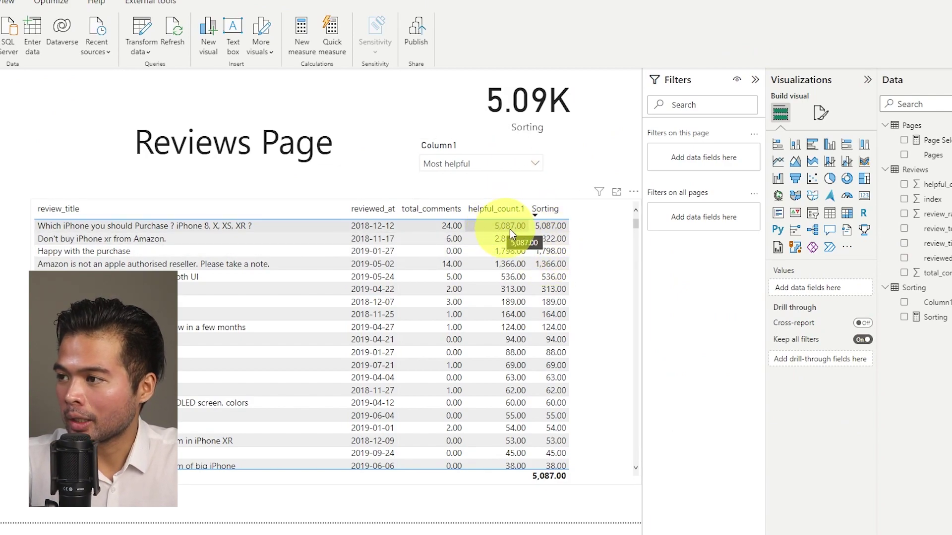
{"action": "left_click", "coordinate": [518, 168]}
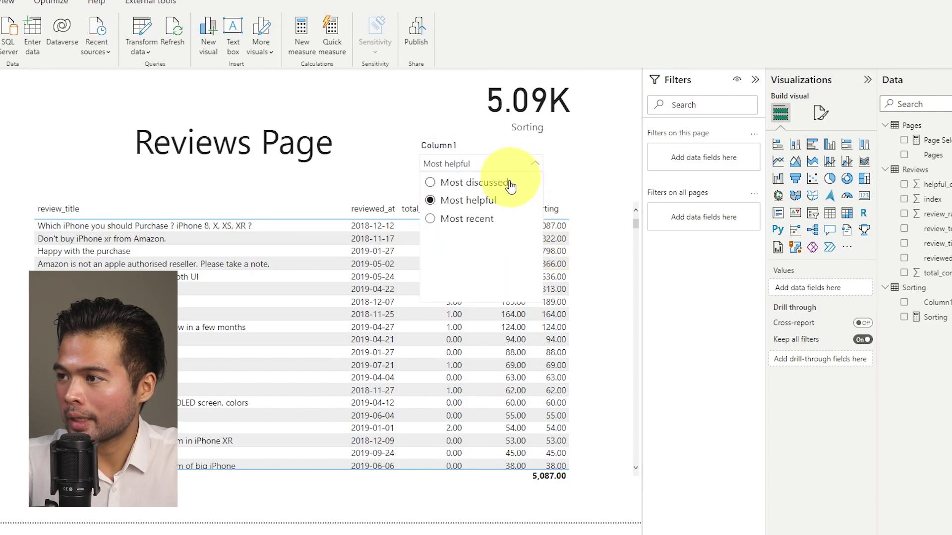
{"action": "left_click", "coordinate": [489, 184]}
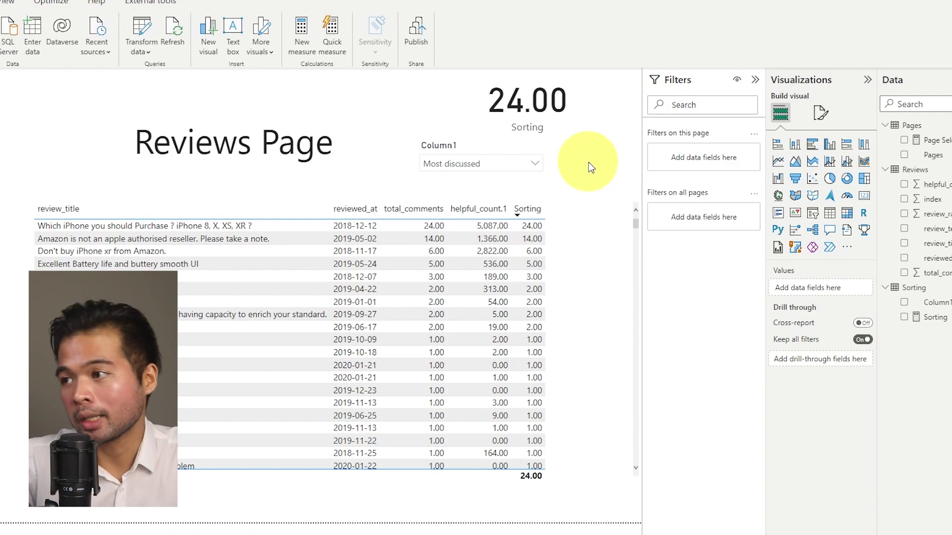
{"action": "left_click", "coordinate": [496, 167]}
{"action": "left_click", "coordinate": [484, 218]}
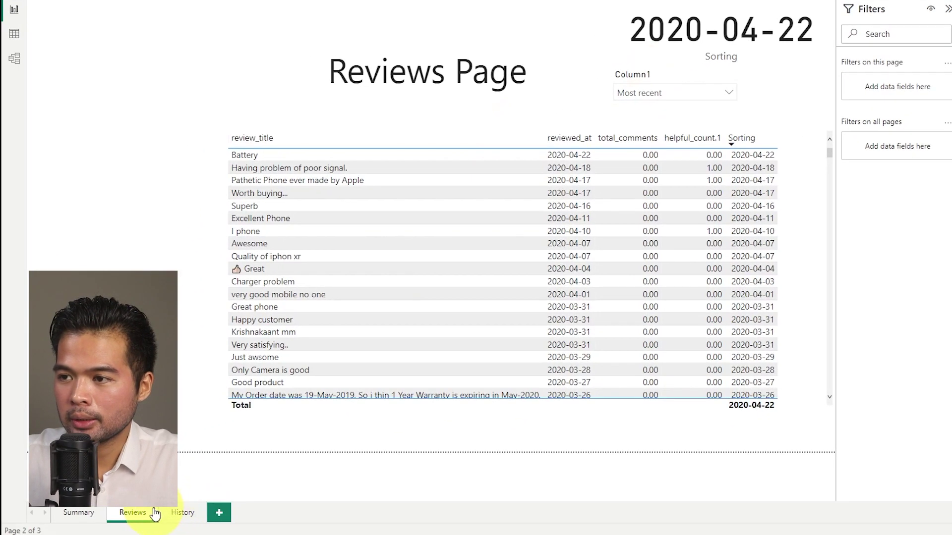
Step: Duplicate the Reviews page and delete the sort slicer from the copy
{"action": "left_click", "coordinate": [661, 73]}
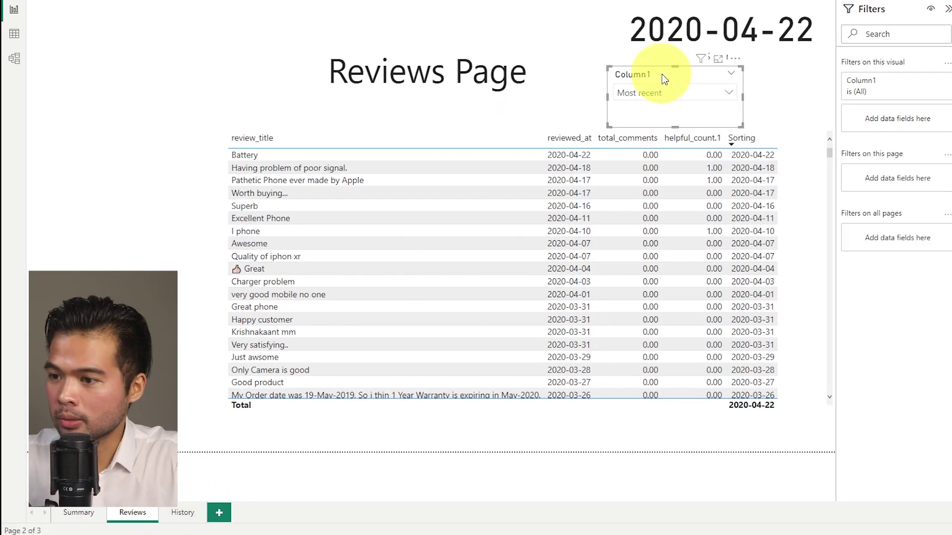
{"action": "right_click", "coordinate": [134, 514]}
{"action": "left_click", "coordinate": [199, 453]}
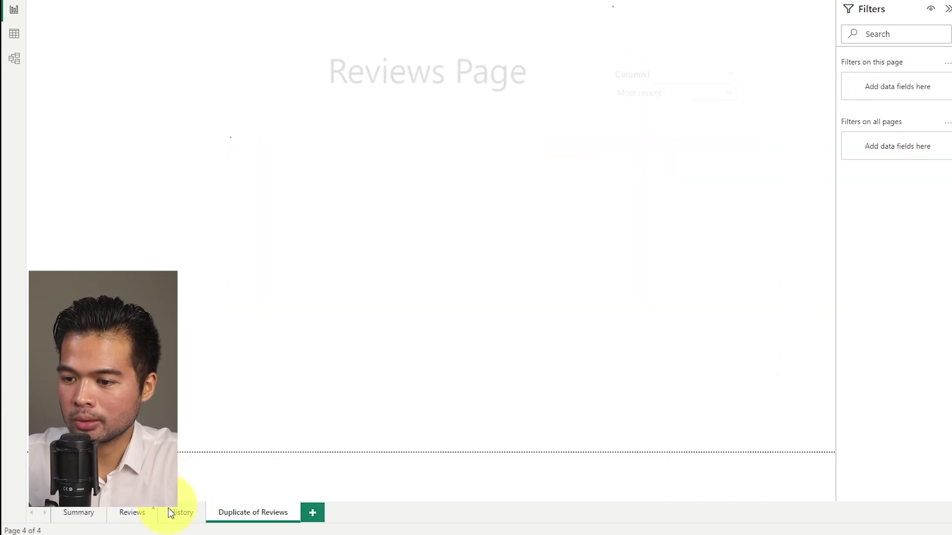
{"action": "left_click", "coordinate": [642, 73]}
{"action": "key", "text": "Delete"}
Step: Reduce the copy's table to review_title and review_text, narrowing its columns and width
{"action": "left_click", "coordinate": [792, 177]}
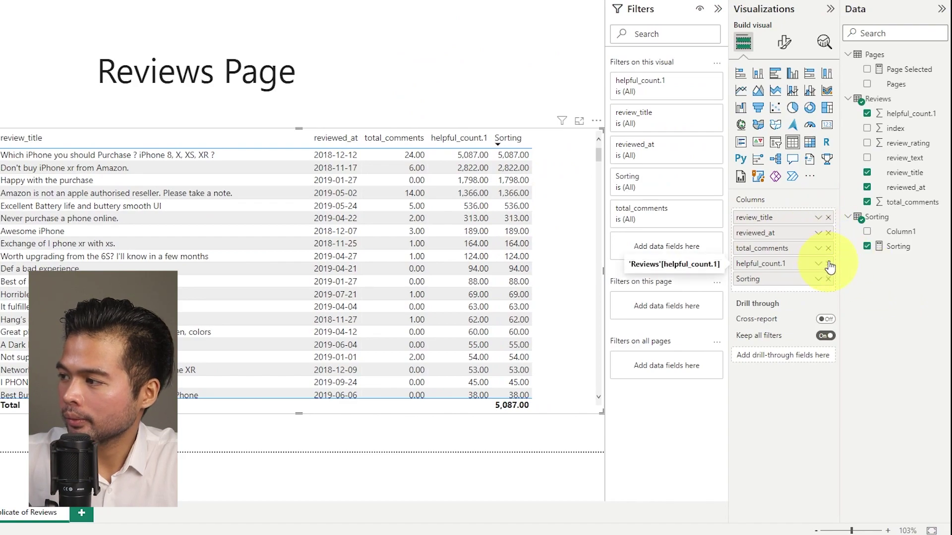
{"action": "left_click", "coordinate": [828, 264]}
{"action": "left_click", "coordinate": [827, 248]}
{"action": "left_click", "coordinate": [828, 232]}
{"action": "left_click", "coordinate": [827, 232]}
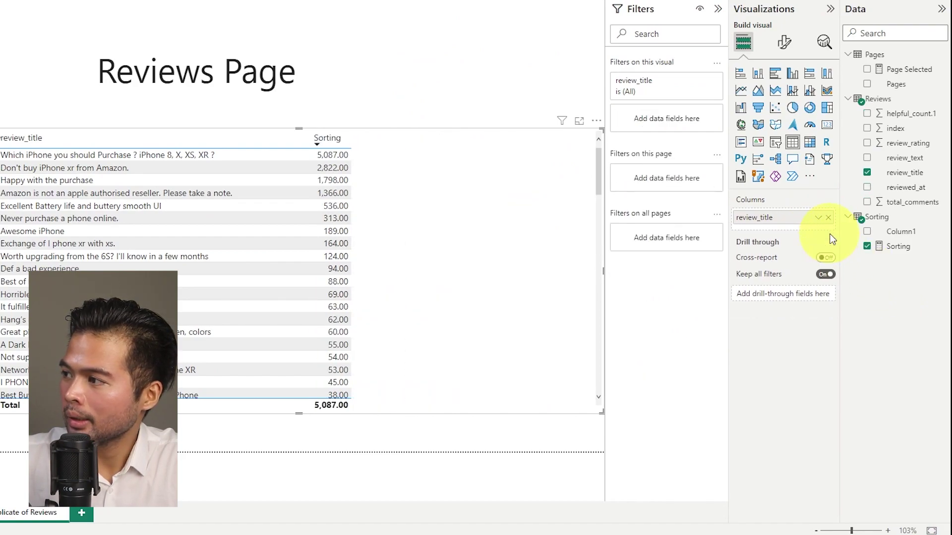
{"action": "left_click_drag", "start_coordinate": [902, 157], "coordinate": [361, 251]}
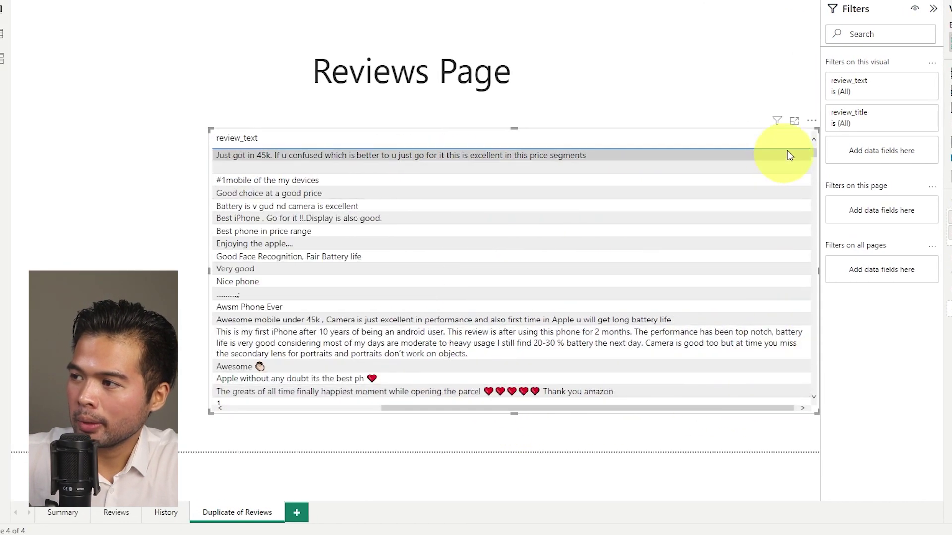
{"action": "left_click_drag", "start_coordinate": [604, 145], "coordinate": [480, 165]}
{"action": "left_click_drag", "start_coordinate": [430, 141], "coordinate": [357, 149]}
{"action": "left_click_drag", "start_coordinate": [209, 271], "coordinate": [329, 274]}
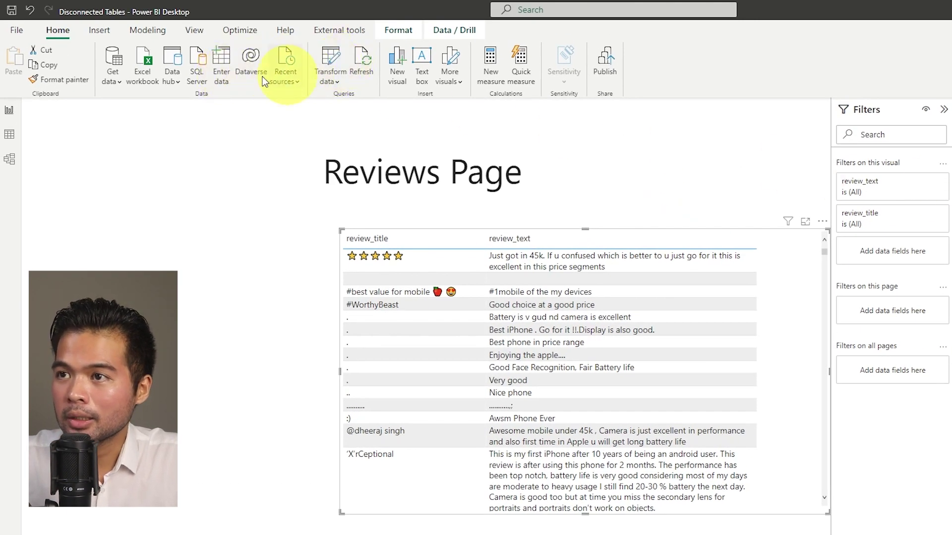
Step: Enter a new table named Keywords with rows Battery Life, Display and Price
{"action": "left_click", "coordinate": [221, 69]}
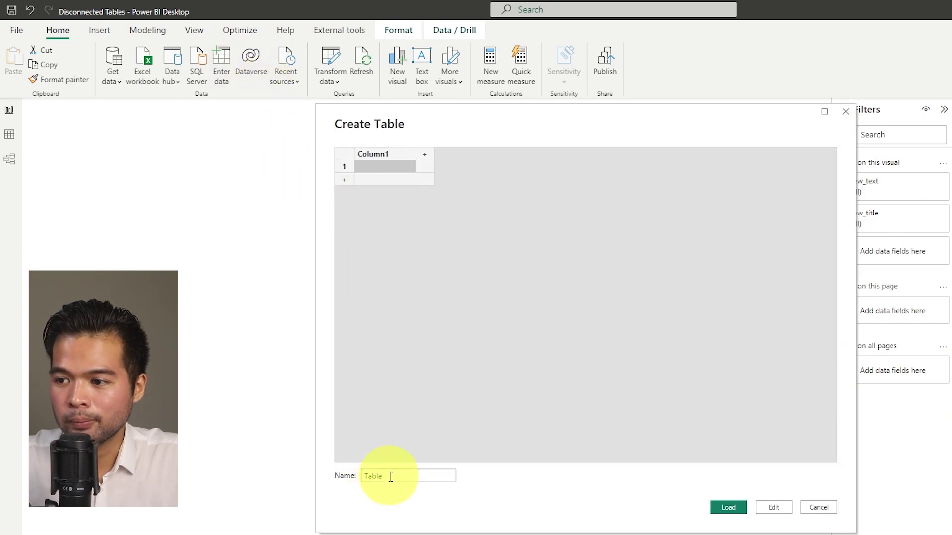
{"action": "double_click", "coordinate": [391, 477]}
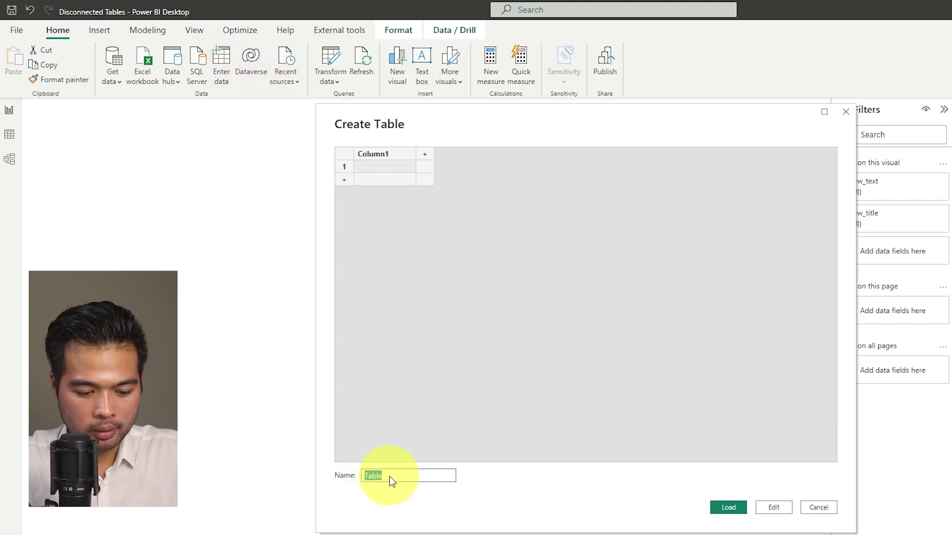
{"action": "type", "text": "Keywords"}
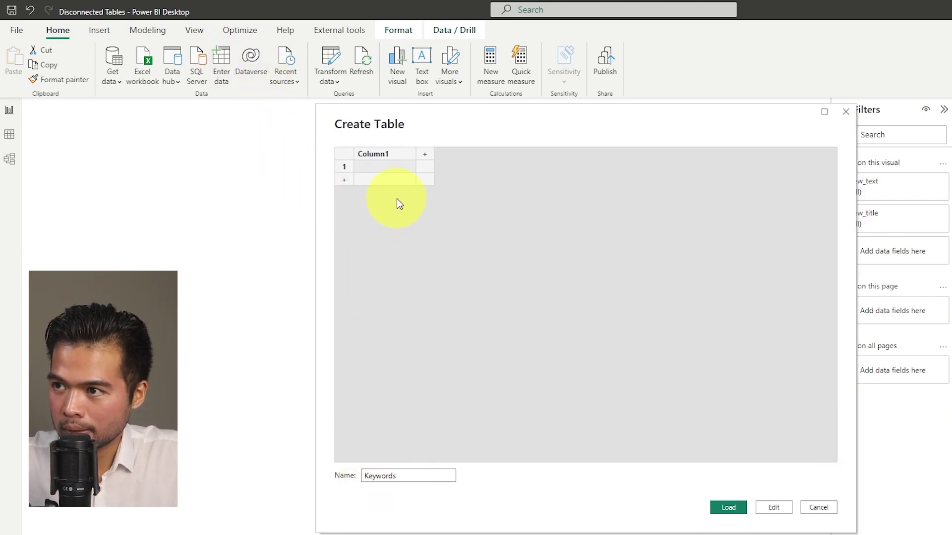
{"action": "left_click", "coordinate": [387, 167]}
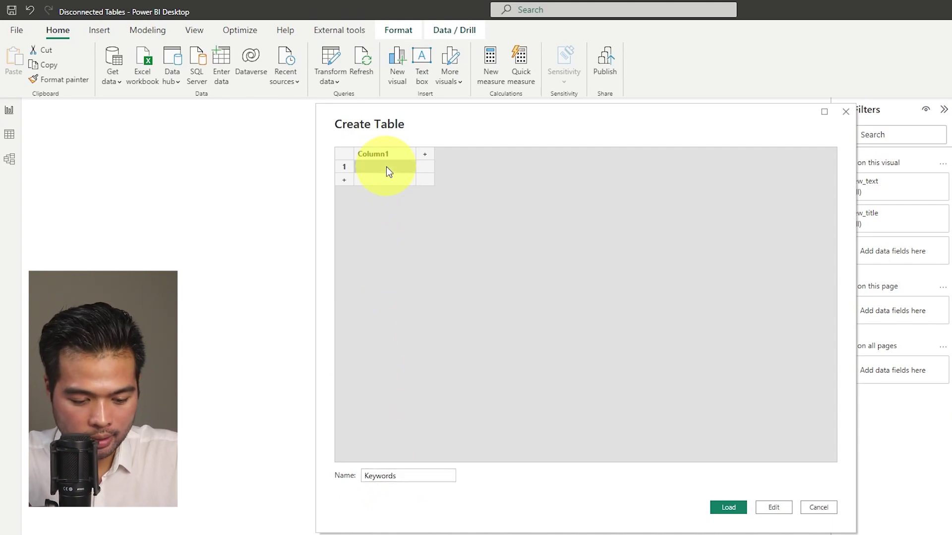
{"action": "type", "text": "Battery Life"}
{"action": "key", "text": "Return"}
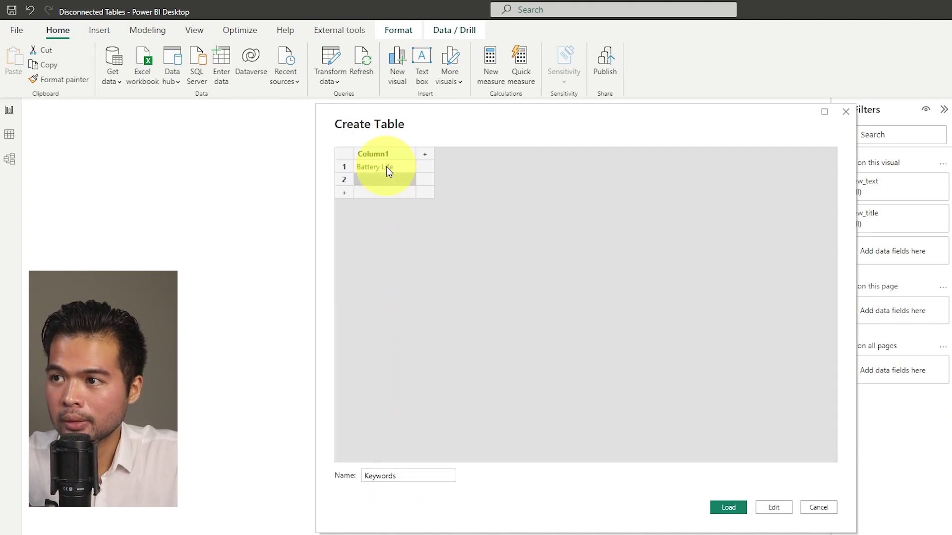
{"action": "type", "text": "Display"}
{"action": "key", "text": "Return"}
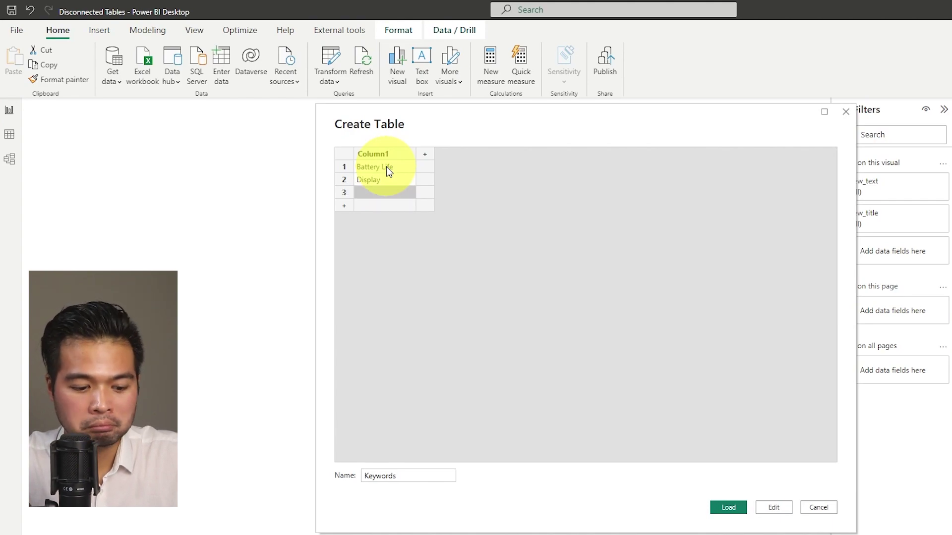
{"action": "type", "text": "PRi"}
{"action": "key", "text": "BackSpace"}
{"action": "key", "text": "BackSpace"}
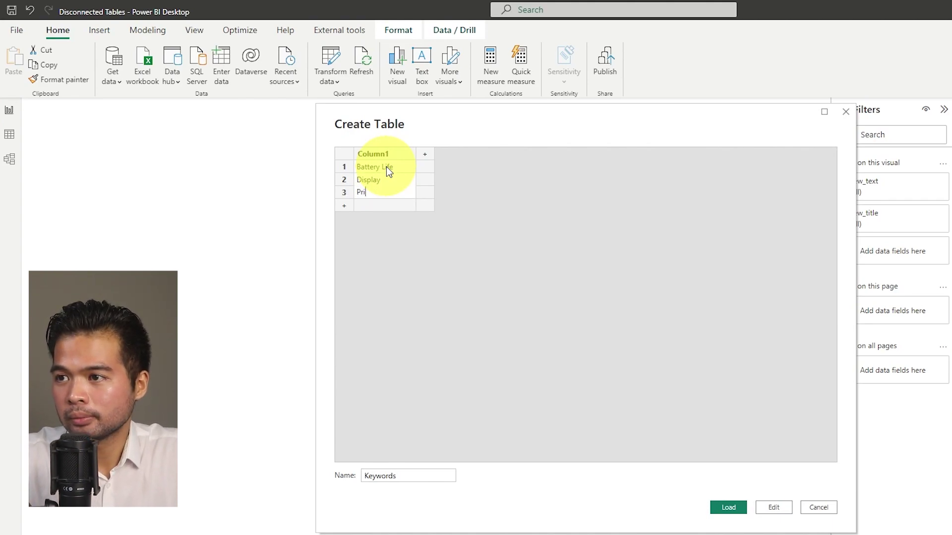
Step: Rename Column1 to Words and load the Keywords table into the model
{"action": "double_click", "coordinate": [384, 154]}
{"action": "type", "text": "Words"}
{"action": "left_click", "coordinate": [438, 302]}
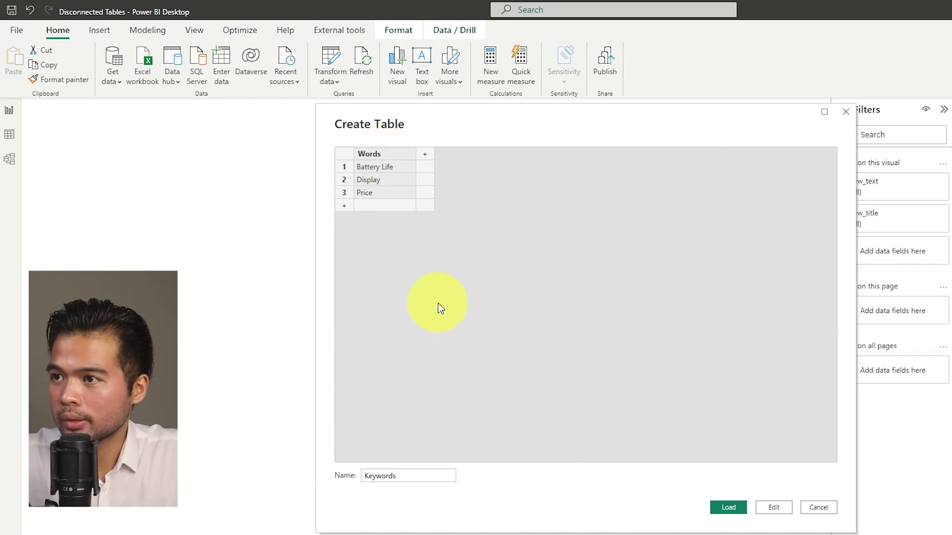
{"action": "left_click", "coordinate": [721, 506]}
{"action": "right_click", "coordinate": [721, 503]}
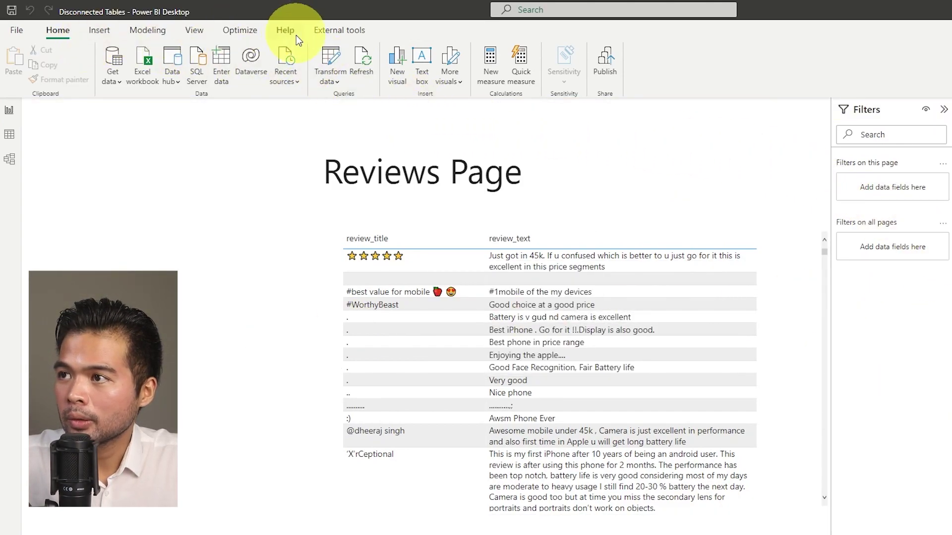
Step: Start a new Keyword Search measure with VAR _selected = SELECTEDVALUE(Keywords[Words]) and a RETURN line
{"action": "left_click", "coordinate": [483, 67]}
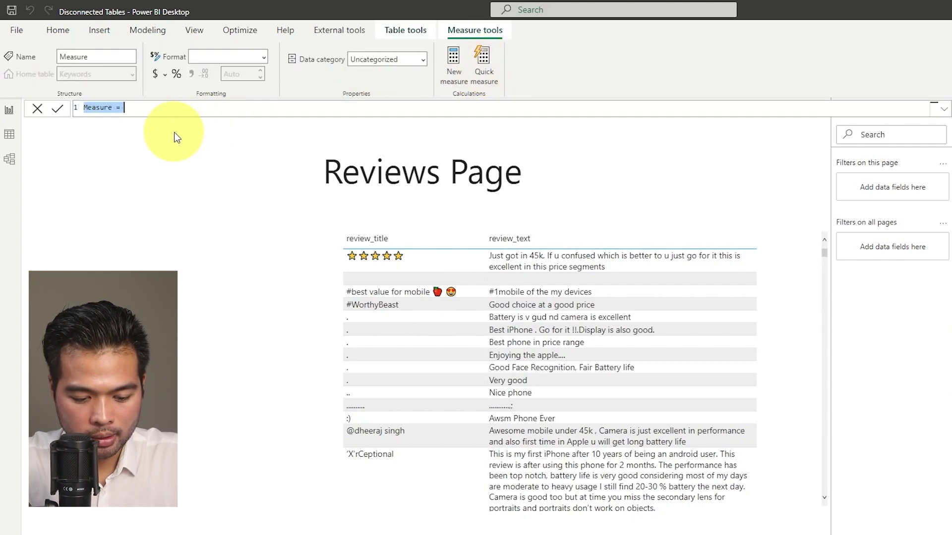
{"action": "type", "text": "Keyword Search"}
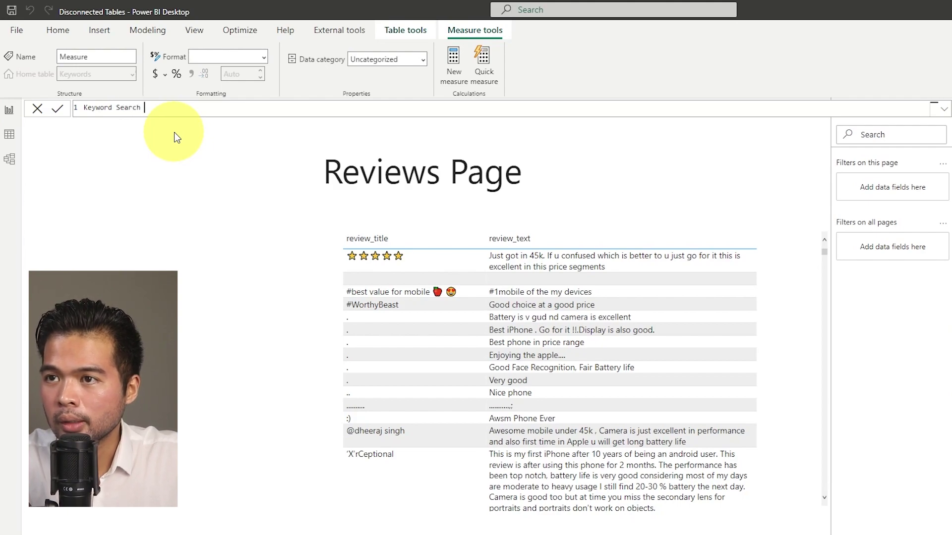
{"action": "type", "text": " ="}
{"action": "key", "text": "shift+Return"}
{"action": "type", "text": "VAR"}
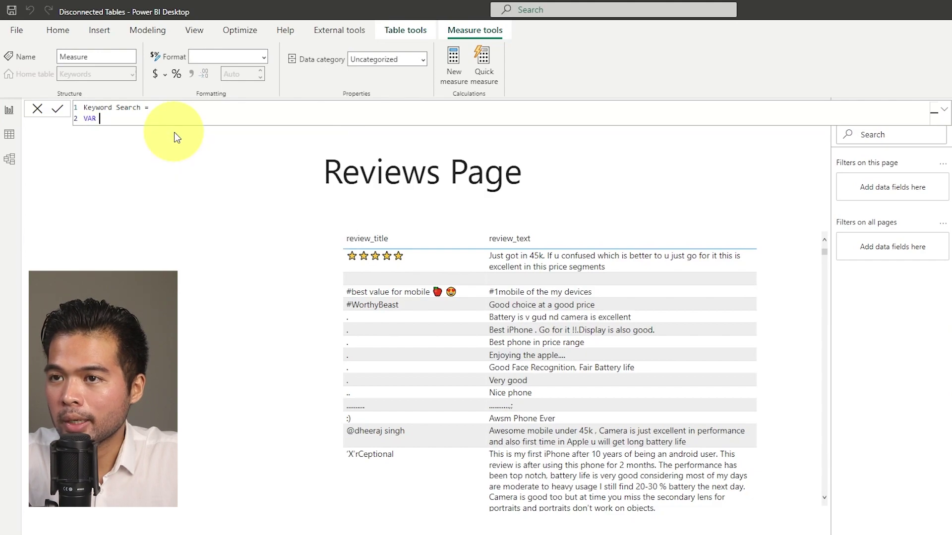
{"action": "type", "text": " _selected"}
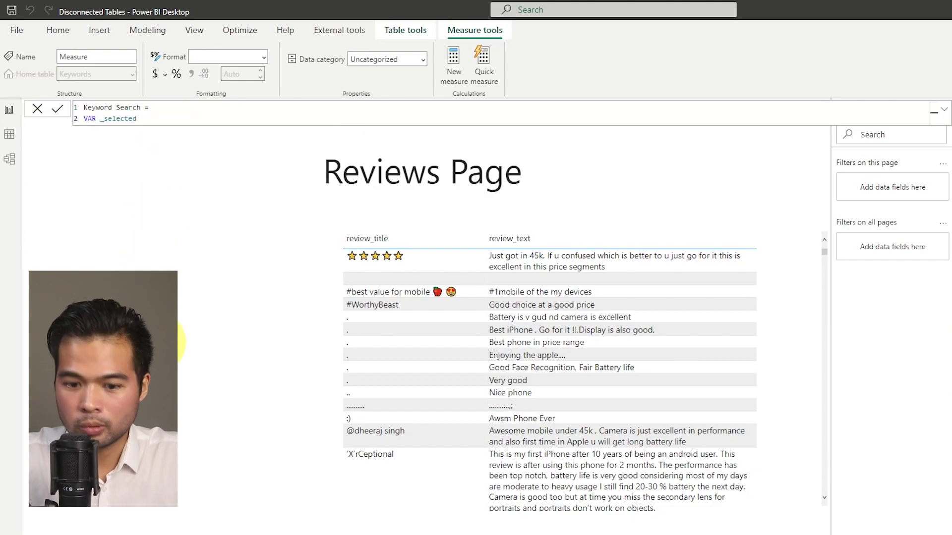
{"action": "type", "text": " = SELECTED"}
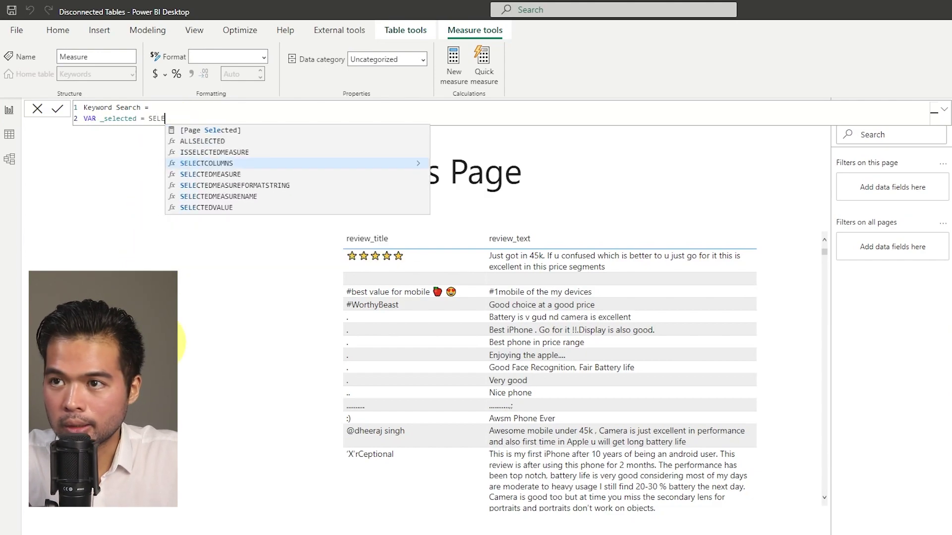
{"action": "key", "text": "Down"}
{"action": "key", "text": "Down"}
{"action": "key", "text": "Tab"}
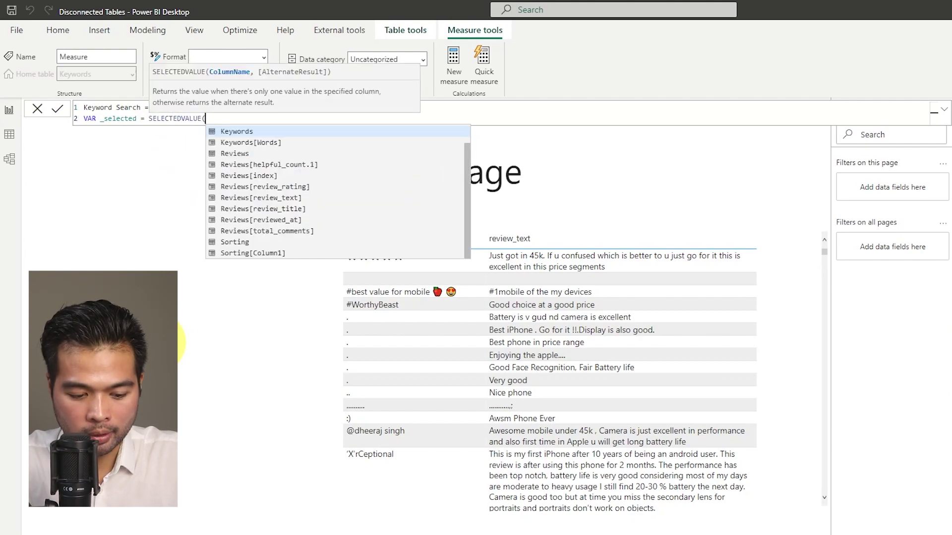
{"action": "type", "text": "Keyw"}
{"action": "key", "text": "Down"}
{"action": "key", "text": "Tab"}
{"action": "type", "text": ")"}
{"action": "key", "text": "shift+Return"}
{"action": "type", "text": "RE"}
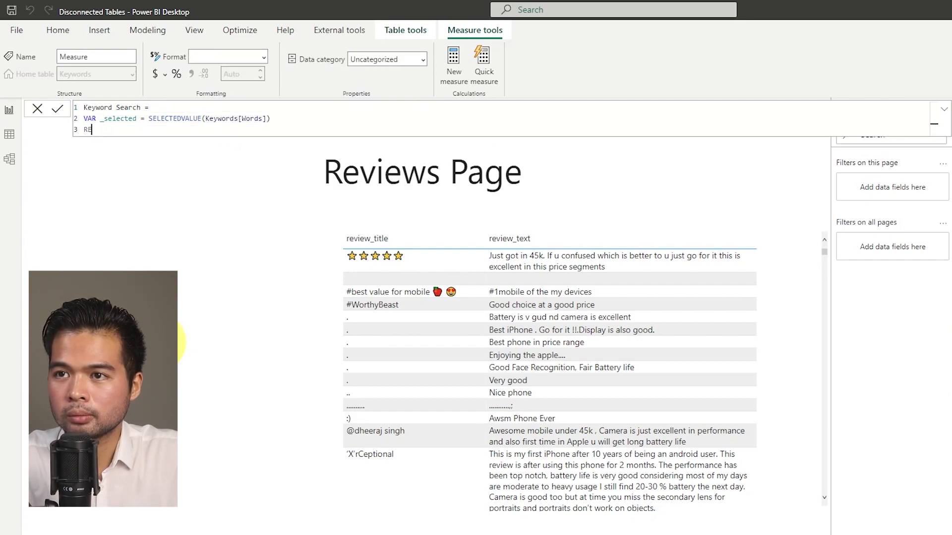
{"action": "type", "text": "TURN"}
{"action": "key", "text": "shift+Return"}
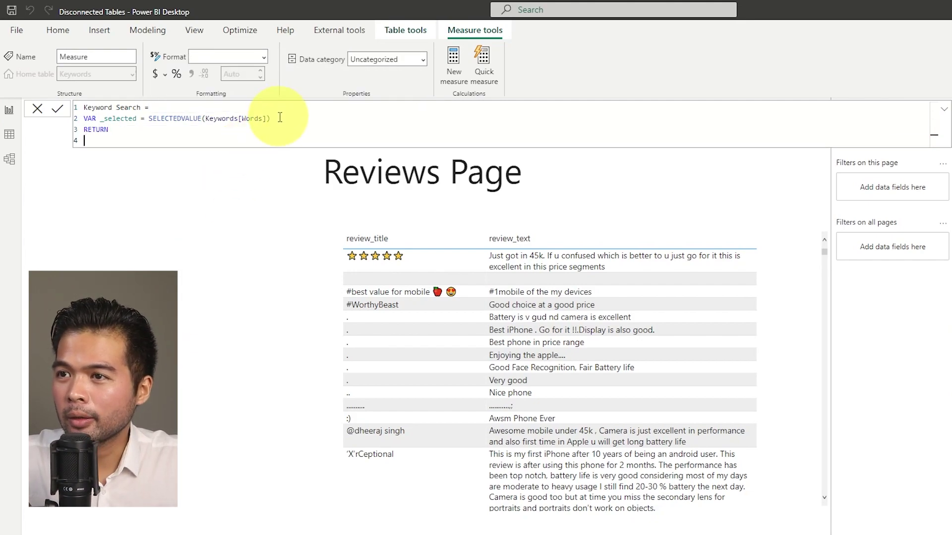
Step: Add VAR _body = MAX(Reviews[review_title]) & " " & MAX(Reviews[review_text]) above RETURN
{"action": "left_click", "coordinate": [280, 117]}
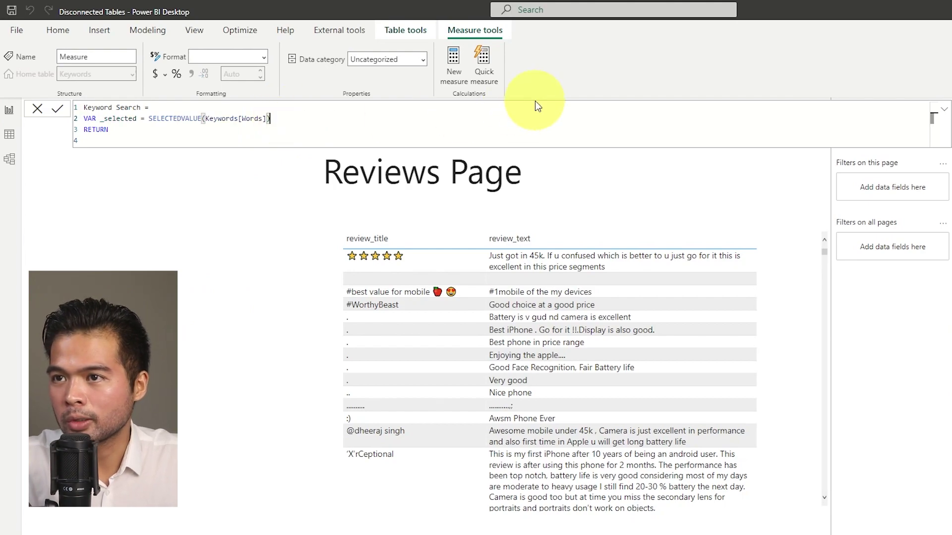
{"action": "key", "text": "shift+Return"}
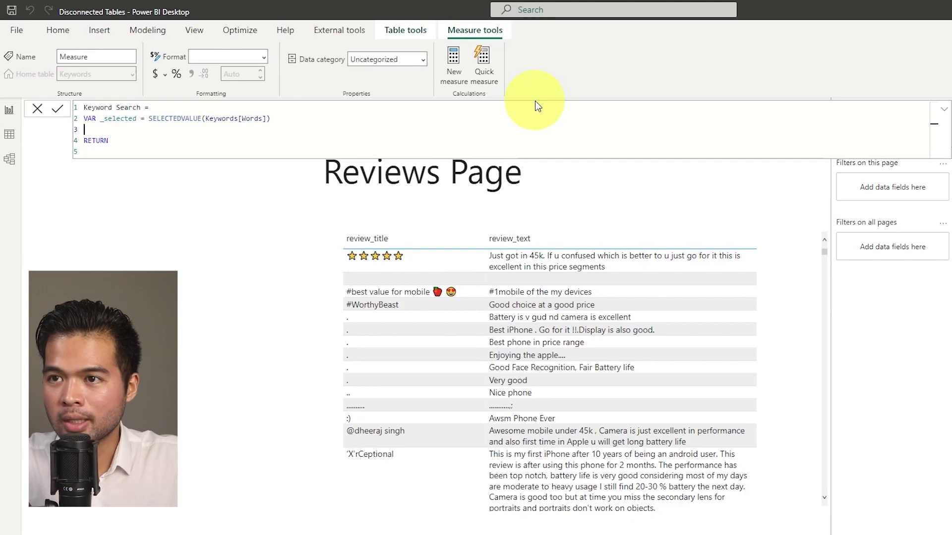
{"action": "type", "text": "VAR _"}
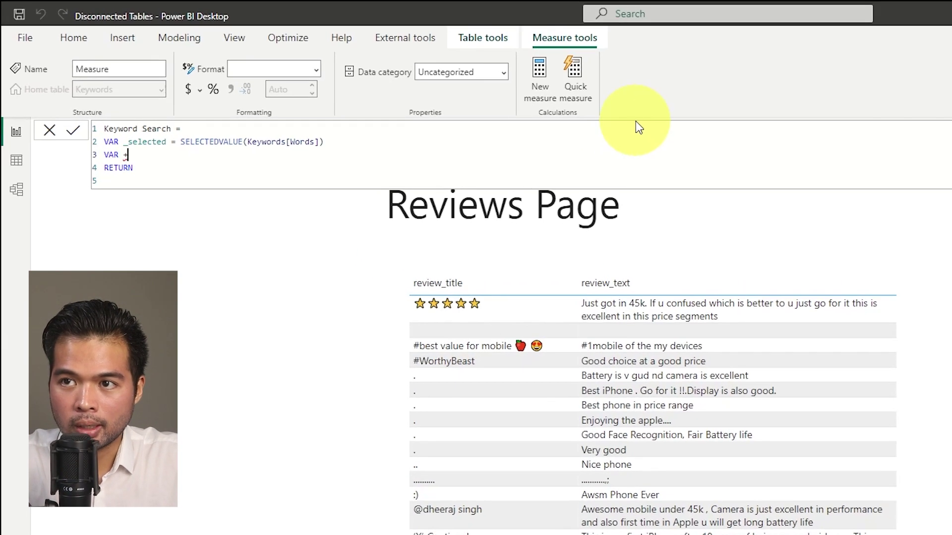
{"action": "type", "text": "body"}
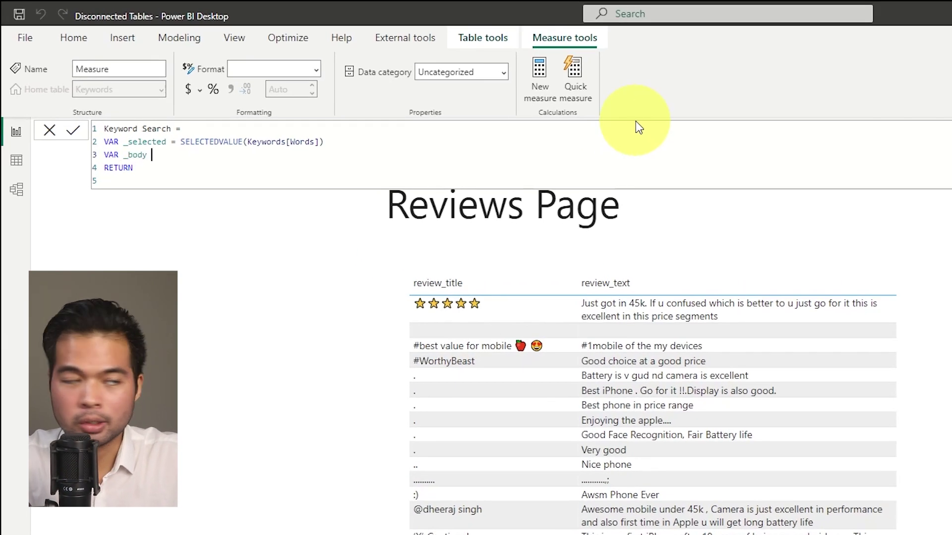
{"action": "type", "text": "= MAX"}
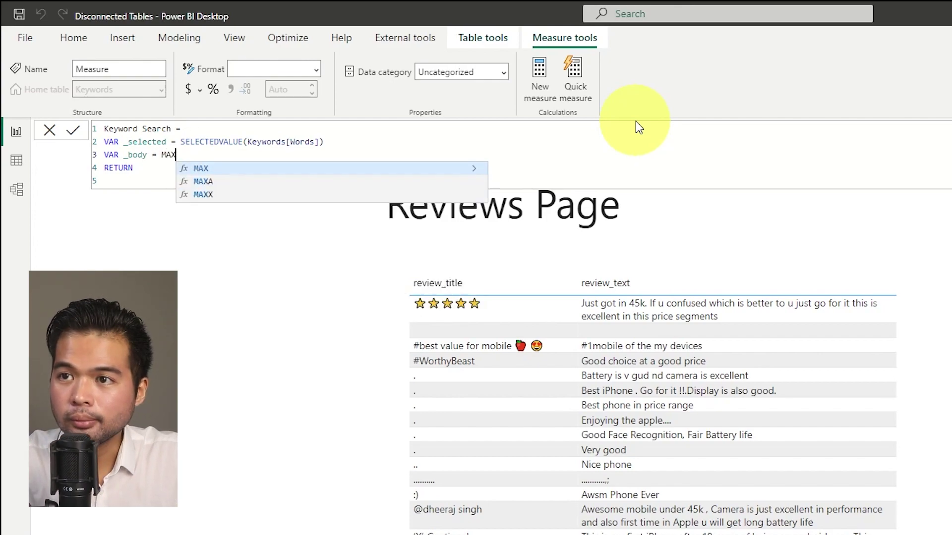
{"action": "type", "text": "(Reviews[review_title]"}
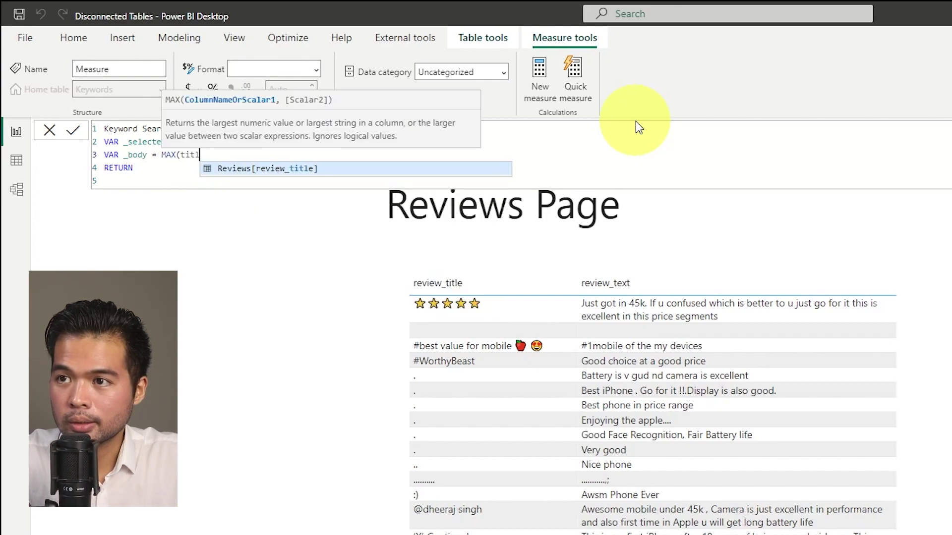
{"action": "key", "text": "Tab"}
{"action": "type", "text": ") "}
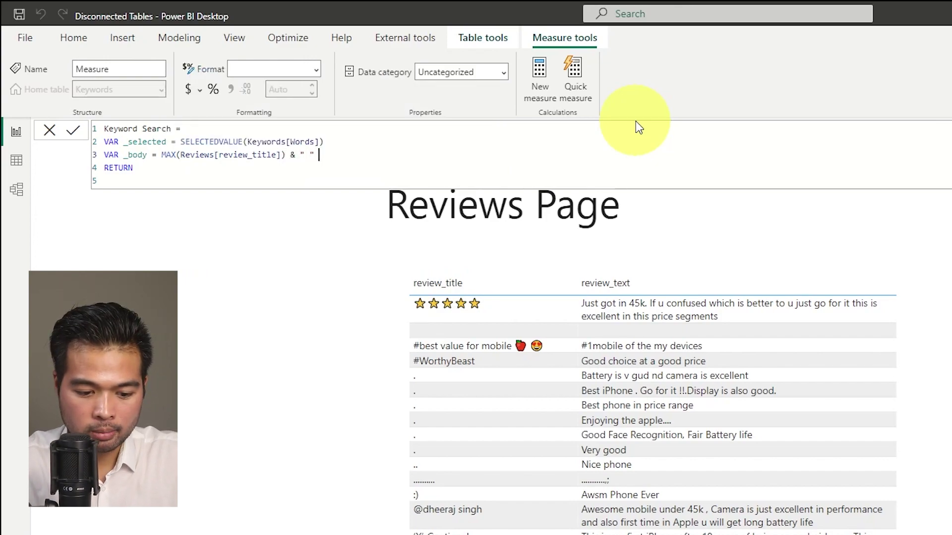
{"action": "type", "text": "& \" \" & MAX"}
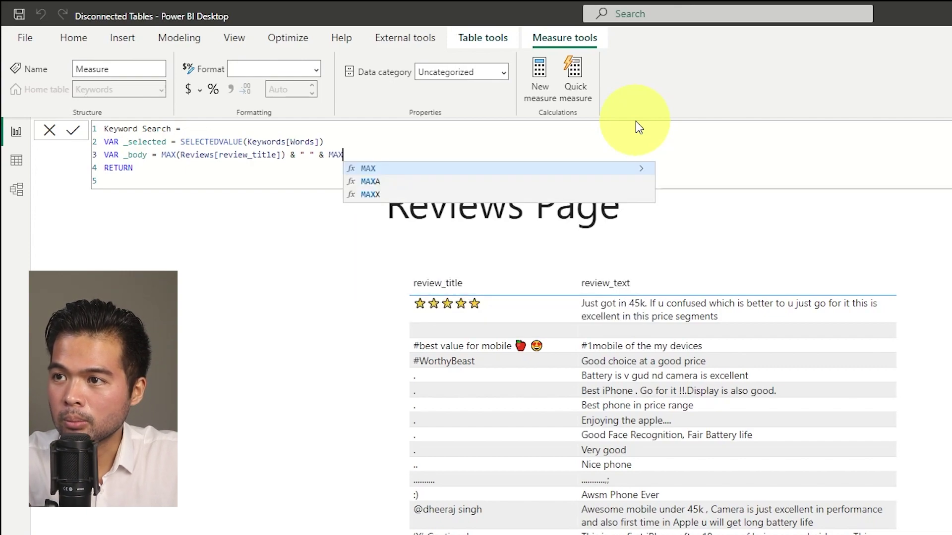
{"action": "type", "text": "(Review"}
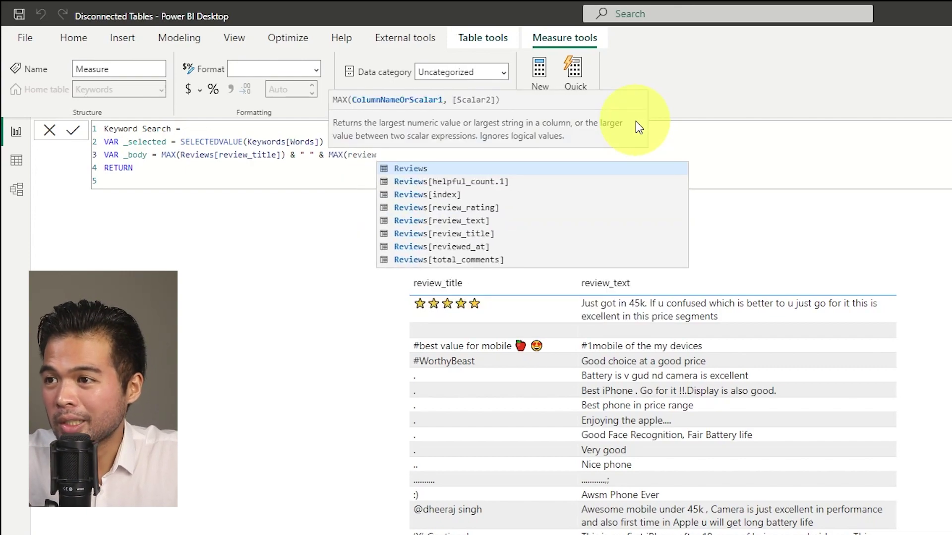
{"action": "key", "text": "BackSpace"}
{"action": "key", "text": "BackSpace"}
{"action": "key", "text": "BackSpace"}
{"action": "key", "text": "BackSpace"}
{"action": "type", "text": "ivew"}
{"action": "key", "text": "BackSpace"}
{"action": "key", "text": "BackSpace"}
{"action": "key", "text": "BackSpace"}
{"action": "key", "text": "BackSpace"}
{"action": "type", "text": "view"}
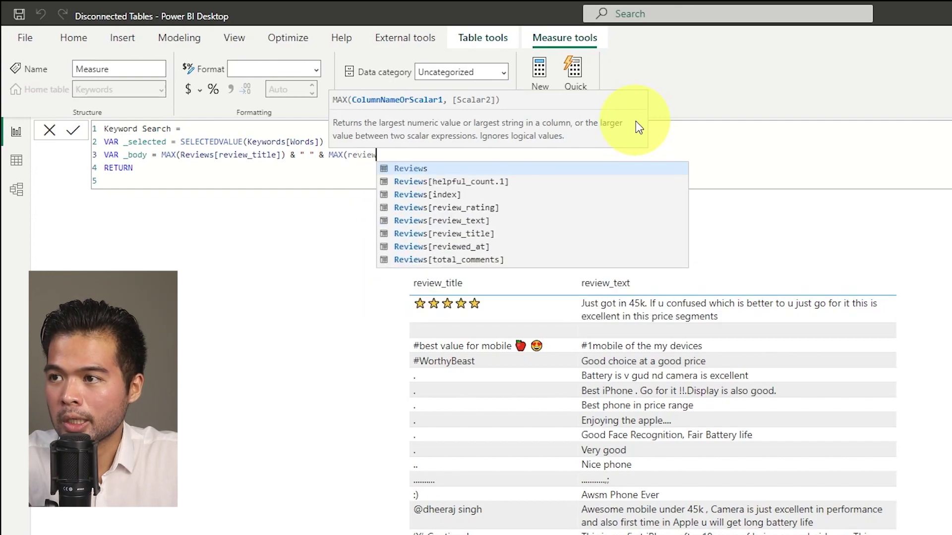
{"action": "key", "text": "Down"}
{"action": "key", "text": "Down"}
{"action": "key", "text": "Down"}
{"action": "key", "text": "Down"}
{"action": "key", "text": "Down"}
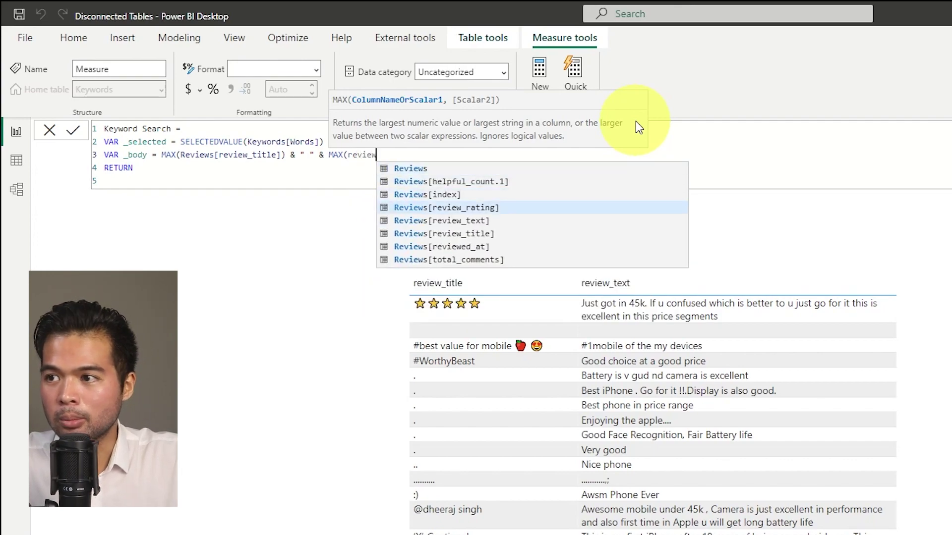
{"action": "key", "text": "Down"}
{"action": "key", "text": "Down"}
{"action": "key", "text": "Up"}
{"action": "key", "text": "Up"}
{"action": "key", "text": "Up"}
Step: Complete RETURN as IF(CONTAINSSTRING(LOWER(_body), LOWER(_selected)), 1) and commit the measure
{"action": "key", "text": "Tab"}
{"action": "type", "text": ")"}
{"action": "type", "text": "IF("}
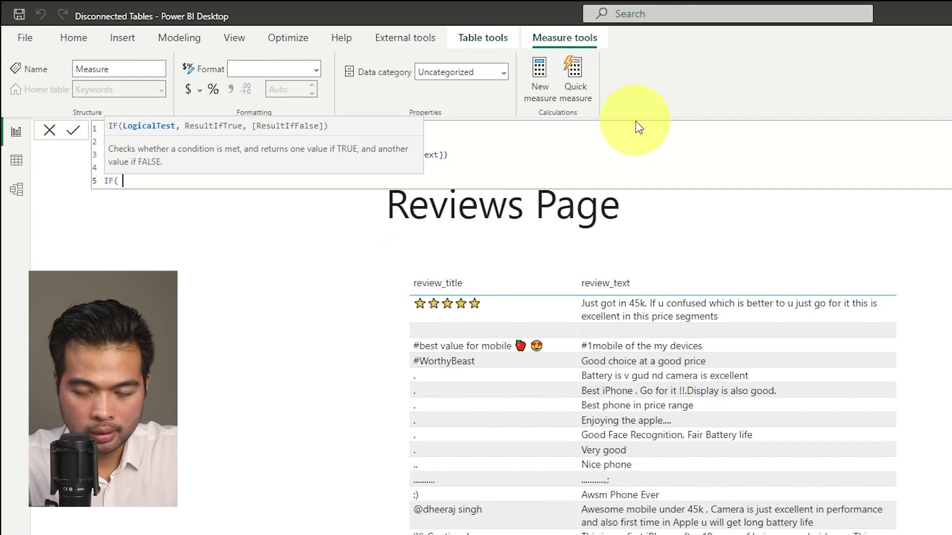
{"action": "type", "text": " CONTAINS"}
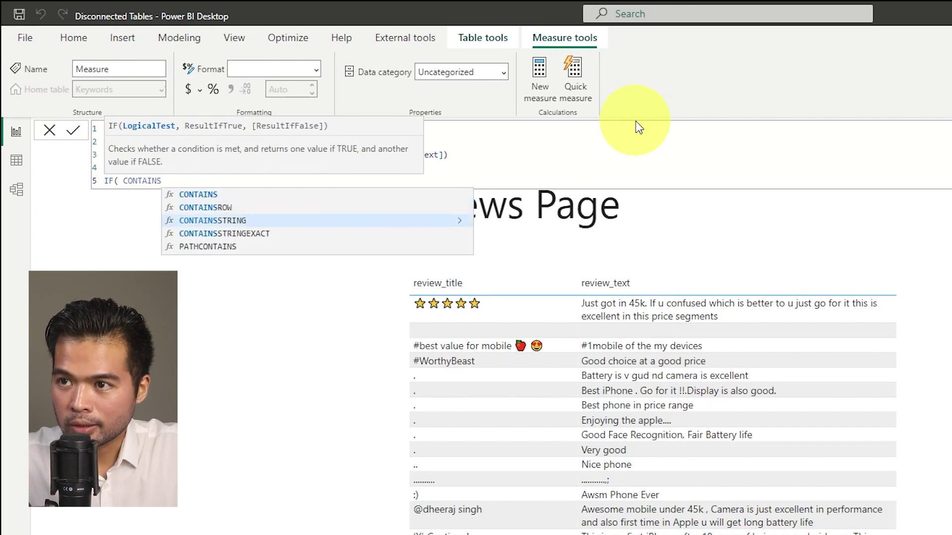
{"action": "key", "text": "Tab"}
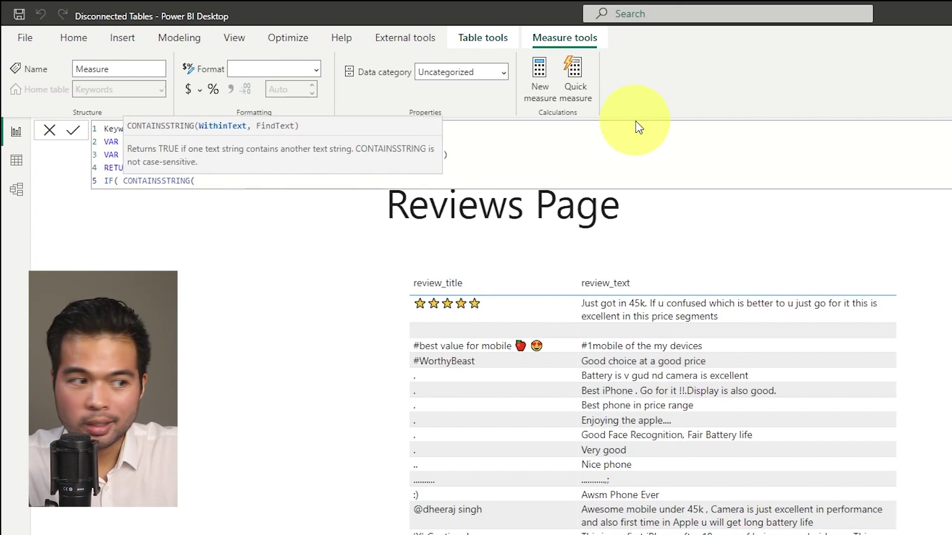
{"action": "type", "text": "LOWER"}
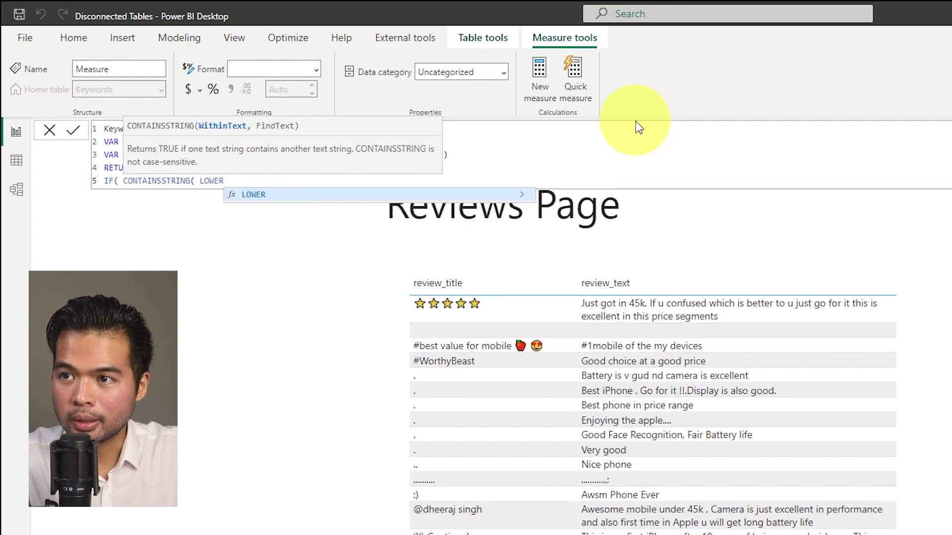
{"action": "key", "text": "Tab"}
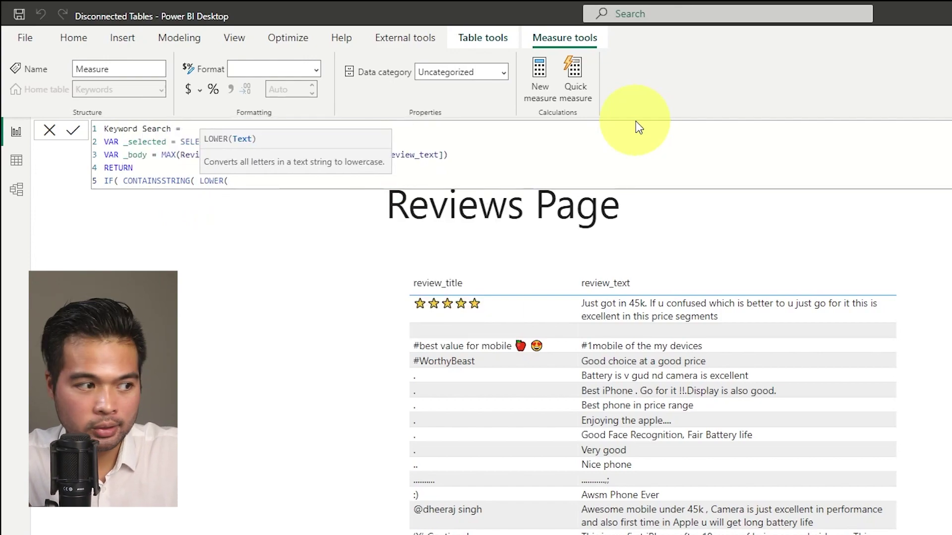
{"action": "type", "text": "_body)"}
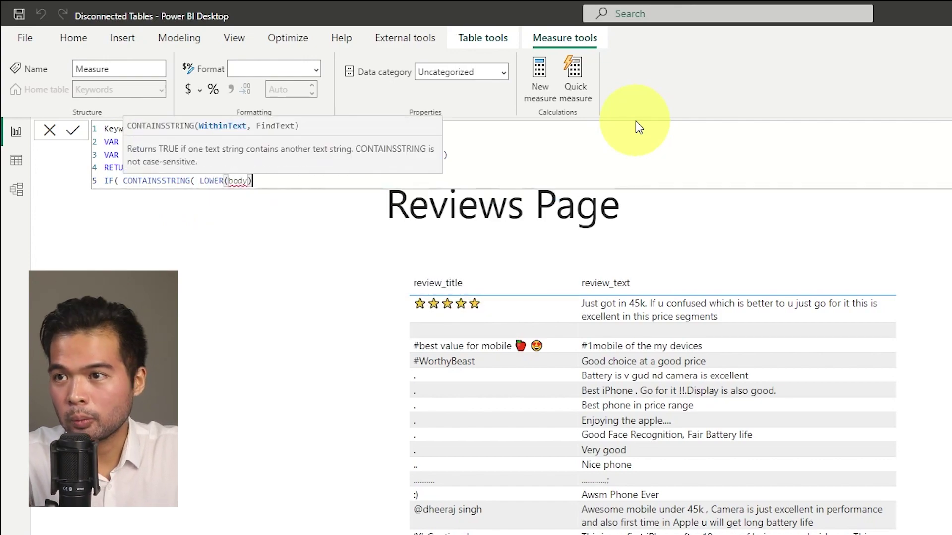
{"action": "key", "text": "BackSpace"}
{"action": "key", "text": "BackSpace"}
{"action": "key", "text": "BackSpace"}
{"action": "key", "text": "BackSpace"}
{"action": "key", "text": "BackSpace"}
{"action": "key", "text": "BackSpace"}
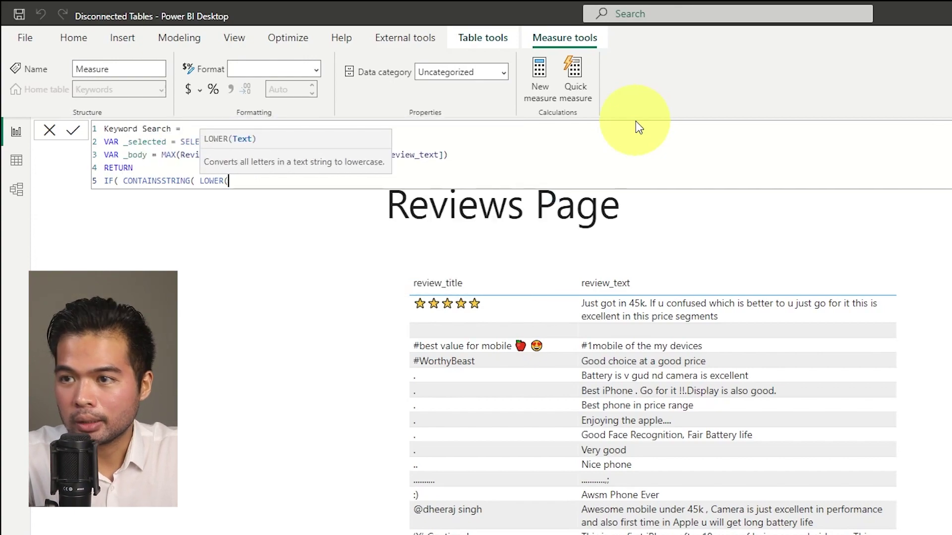
{"action": "type", "text": "_body)"}
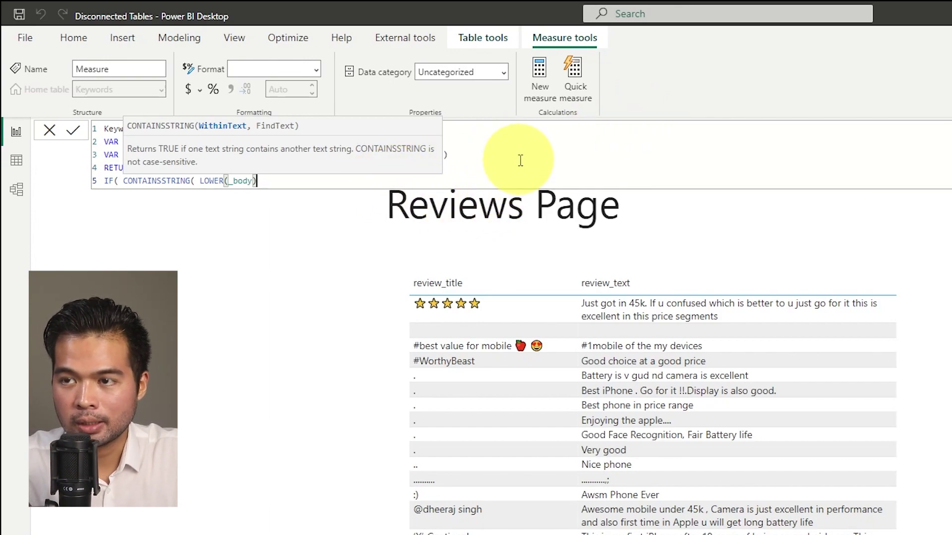
{"action": "type", "text": ", LOWE"}
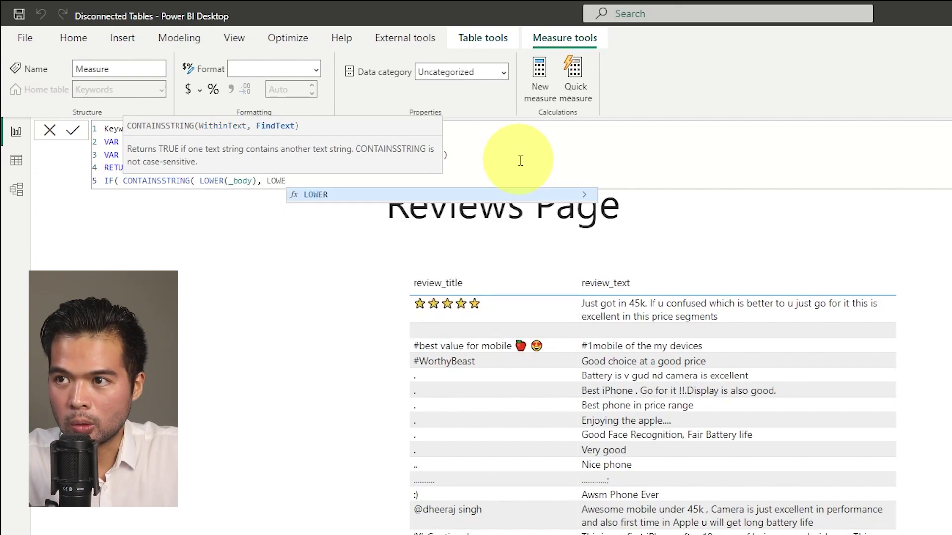
{"action": "type", "text": "R("}
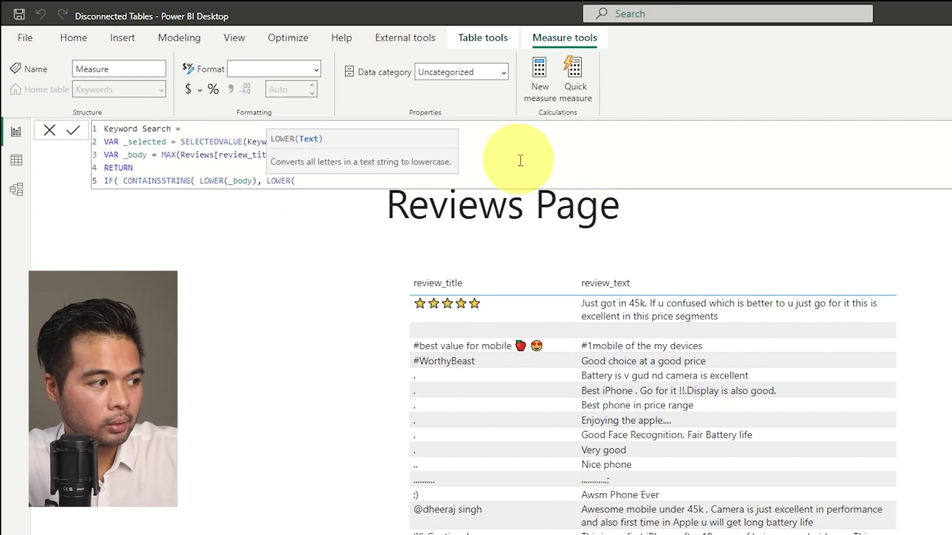
{"action": "type", "text": "_selected)"}
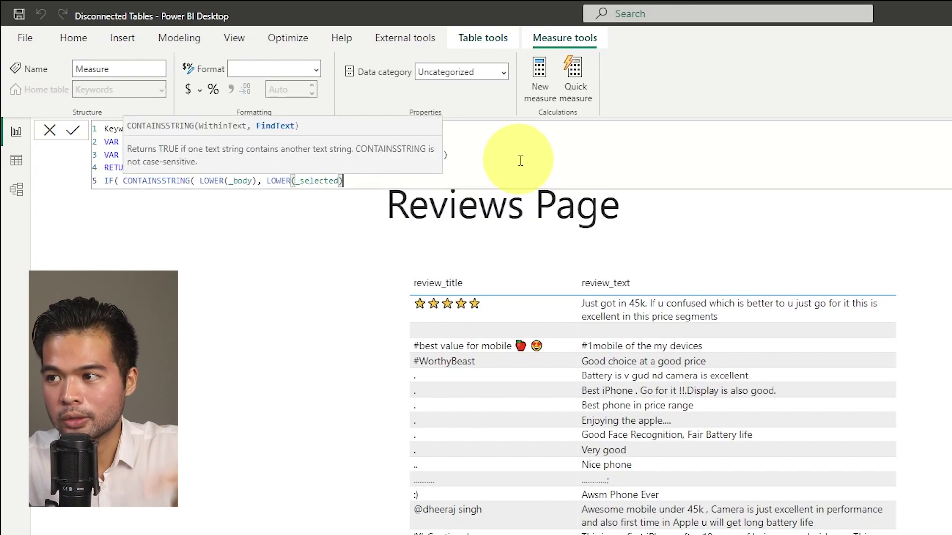
{"action": "type", "text": " ), 1)"}
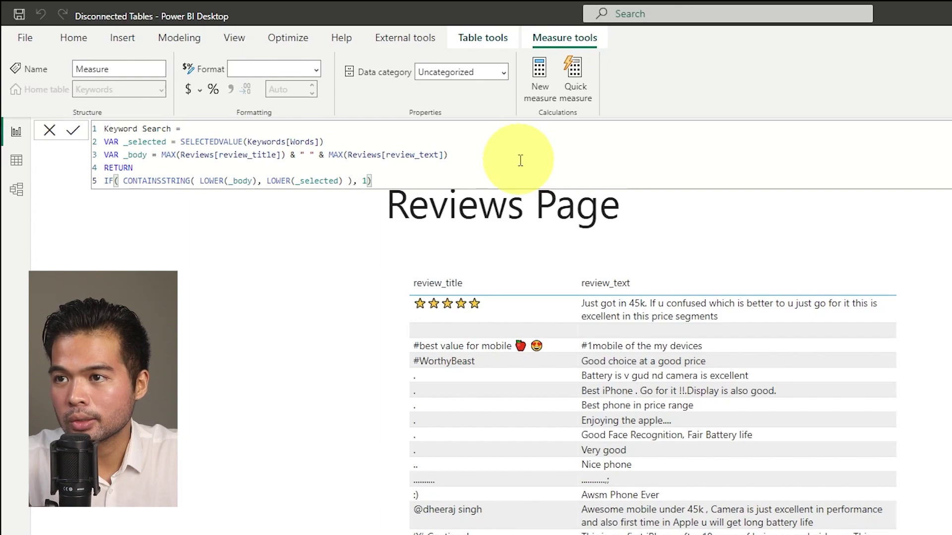
{"action": "key", "text": "Return"}
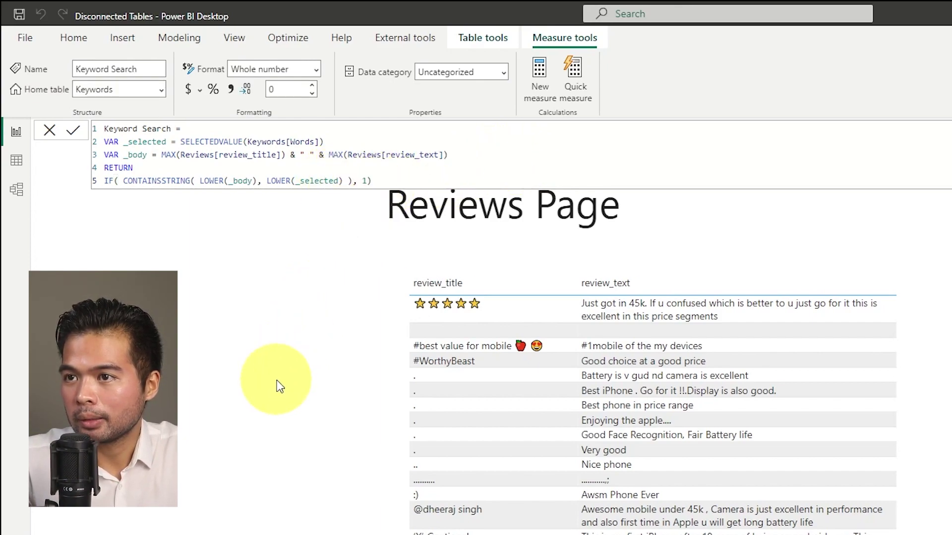
Step: Add the Keyword Search measure to the reviews table and enlarge the table
{"action": "left_click", "coordinate": [734, 229]}
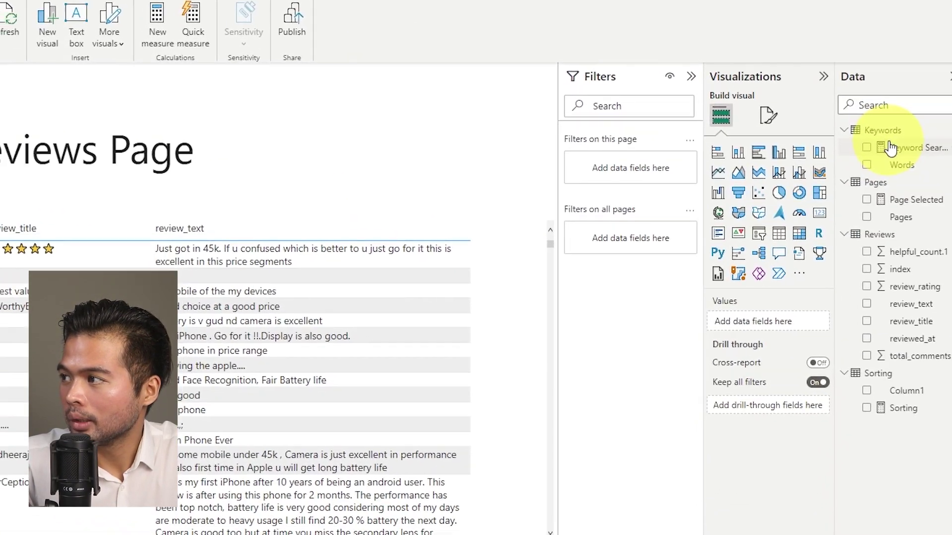
{"action": "left_click_drag", "start_coordinate": [925, 128], "coordinate": [763, 323]}
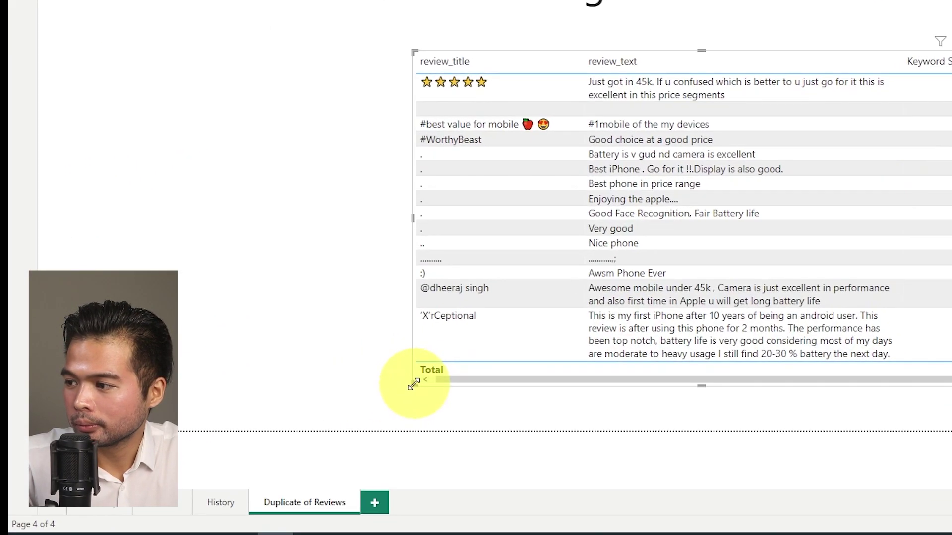
{"action": "left_click_drag", "start_coordinate": [274, 433], "coordinate": [241, 468]}
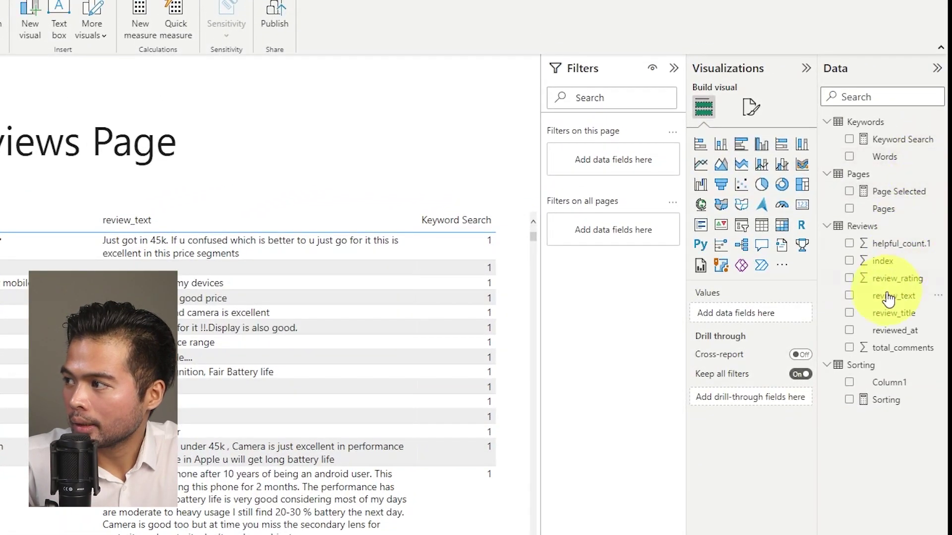
Step: Make a Words slicer and tick Battery Life, then Display, to filter the reviews
{"action": "left_click_drag", "start_coordinate": [892, 158], "coordinate": [368, 149]}
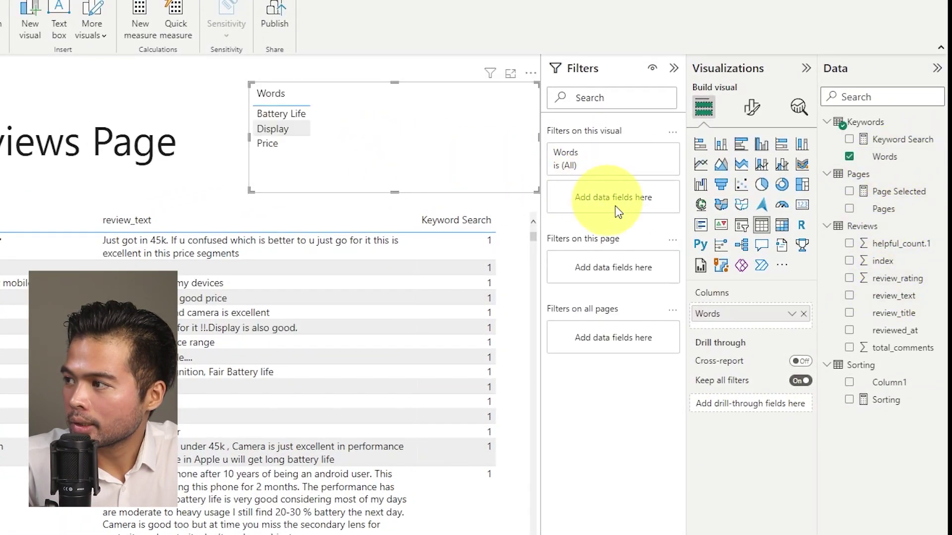
{"action": "left_click", "coordinate": [746, 235]}
{"action": "left_click", "coordinate": [323, 112]}
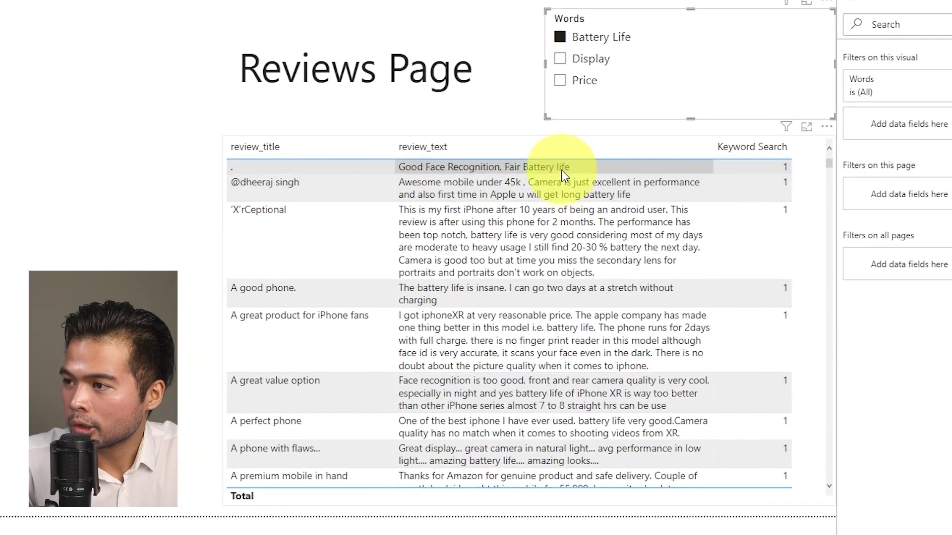
{"action": "scroll", "coordinate": [561, 212], "scroll_direction": "down", "scroll_amount": 5}
{"action": "scroll", "coordinate": [561, 213], "scroll_direction": "up", "scroll_amount": 5}
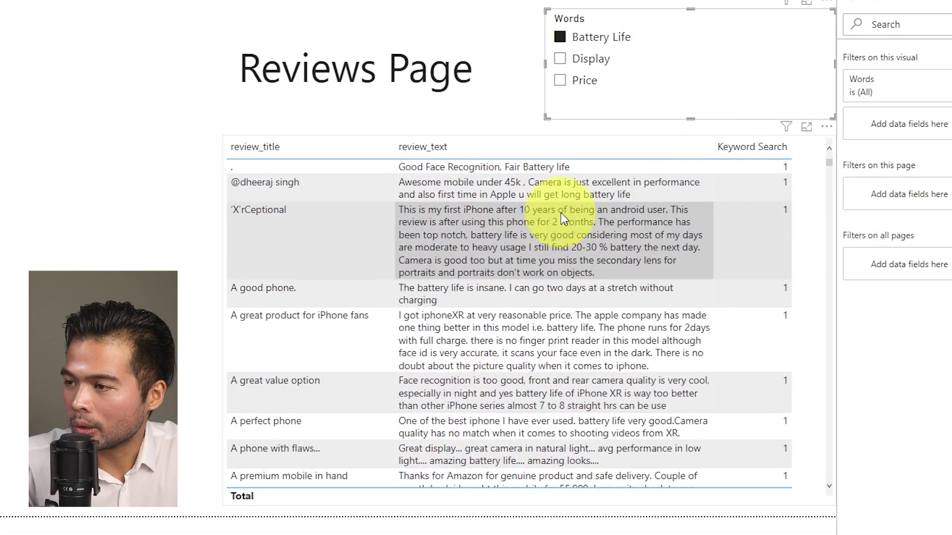
{"action": "scroll", "coordinate": [568, 216], "scroll_direction": "down", "scroll_amount": 5}
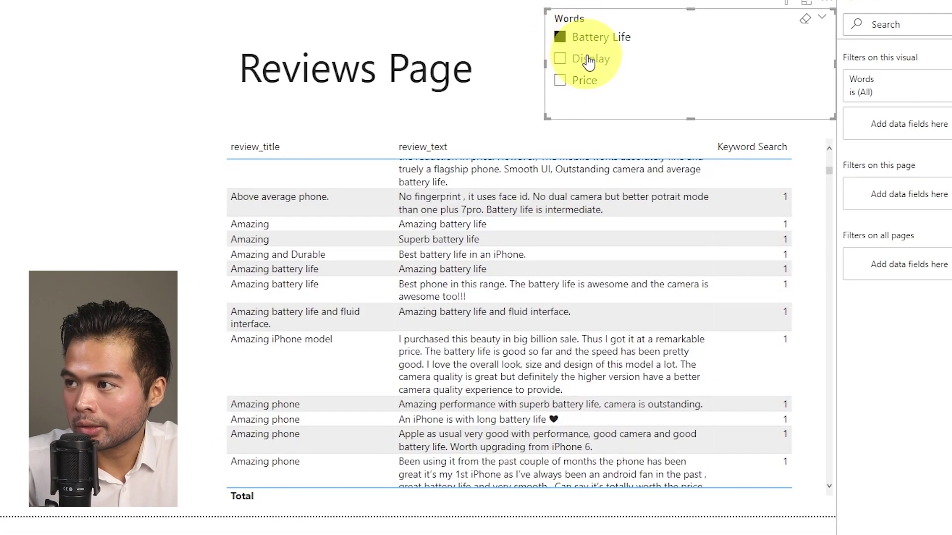
{"action": "left_click", "coordinate": [588, 60]}
{"action": "scroll", "coordinate": [558, 243], "scroll_direction": "up", "scroll_amount": 5}
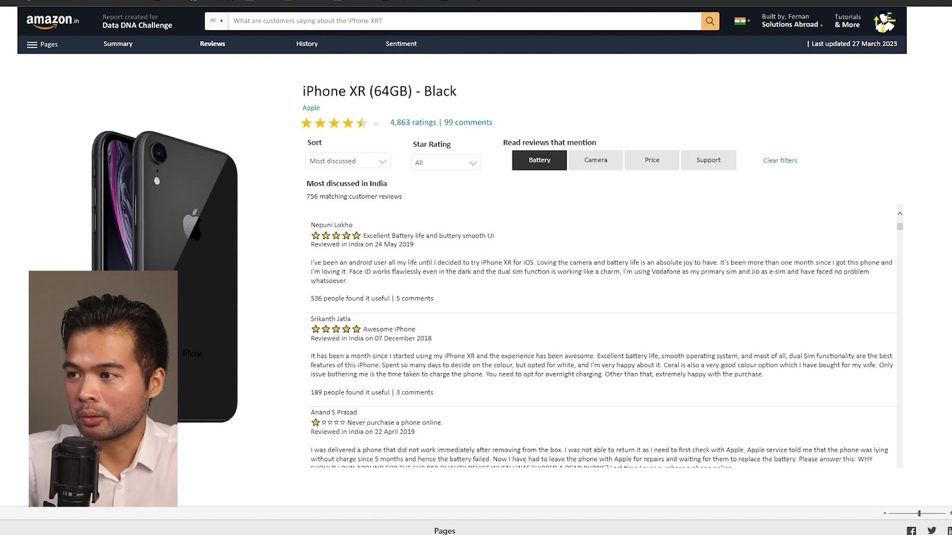
Step: Sort the published report's reviews by Most helpful, then by Most recent
{"action": "left_click", "coordinate": [340, 161]}
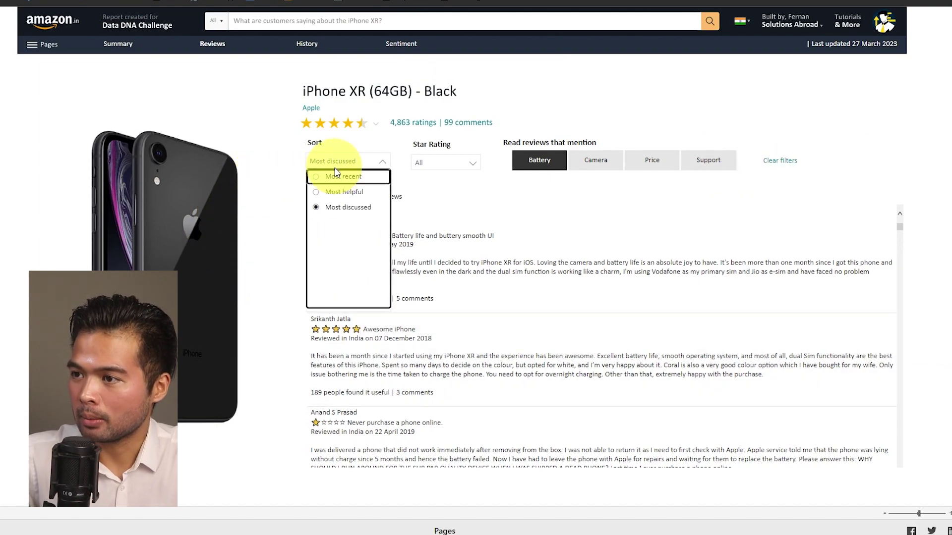
{"action": "left_click", "coordinate": [337, 192]}
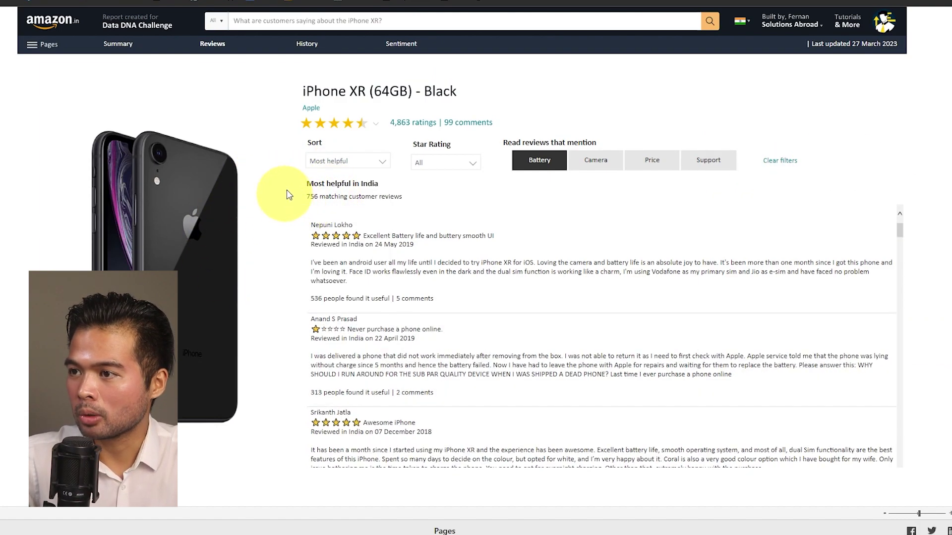
{"action": "left_click", "coordinate": [327, 161]}
{"action": "left_click", "coordinate": [332, 178]}
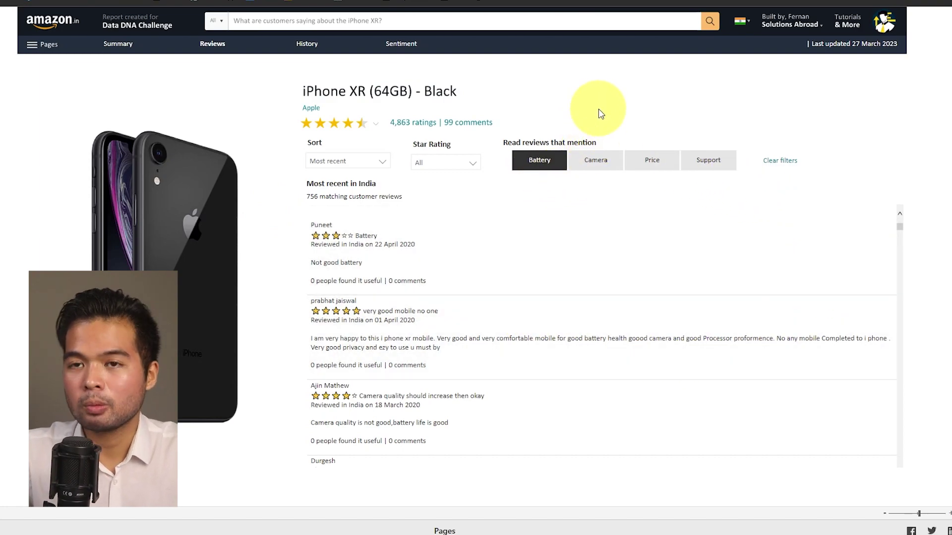
Step: Filter the reviews by the Camera keyword, then by Price
{"action": "left_click", "coordinate": [598, 168]}
{"action": "left_click", "coordinate": [598, 169]}
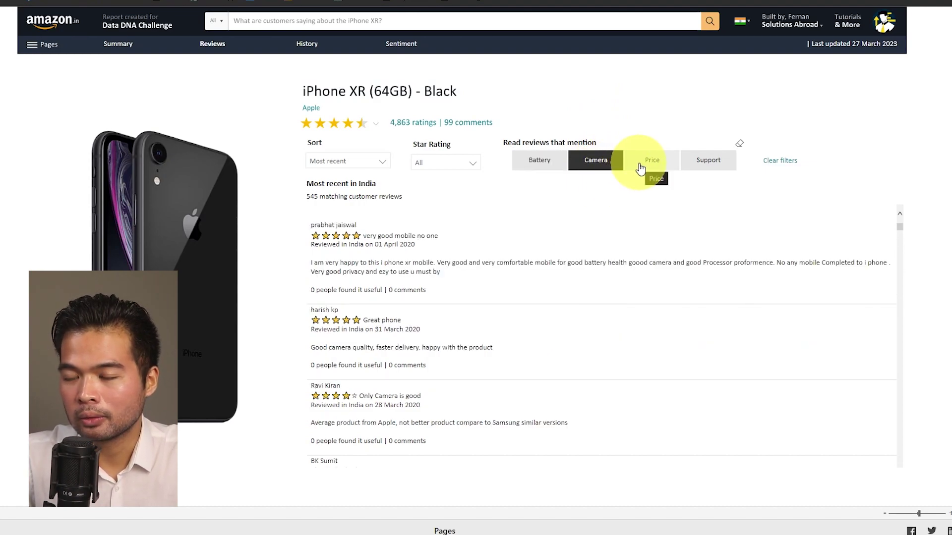
{"action": "left_click", "coordinate": [640, 168]}
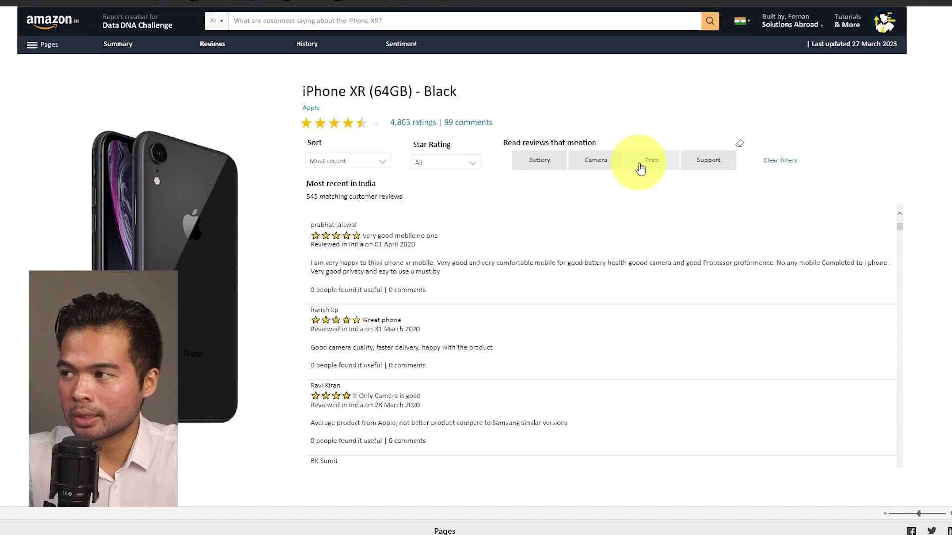